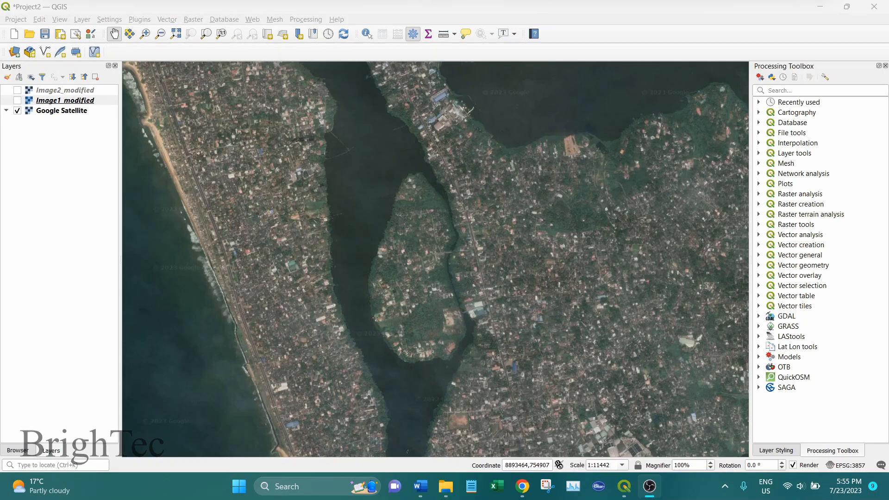
Step: Display the Image1_modified layer alone to view the river island, and restore the Google Satellite layer
left_click(616, 40)
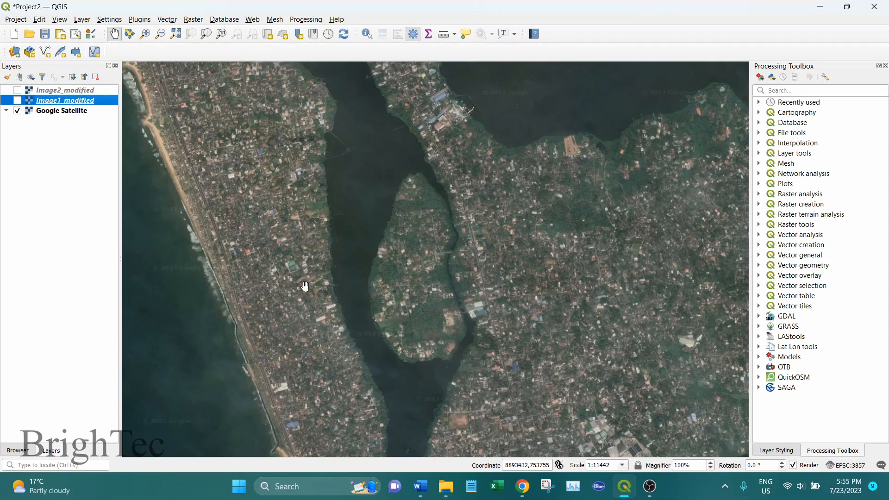
left_click(18, 102)
left_click(18, 111)
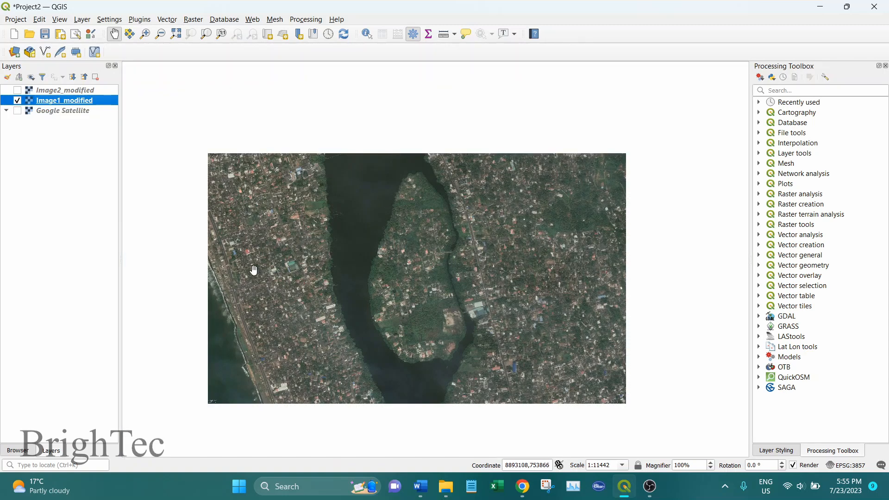
left_click(17, 100)
left_click(18, 111)
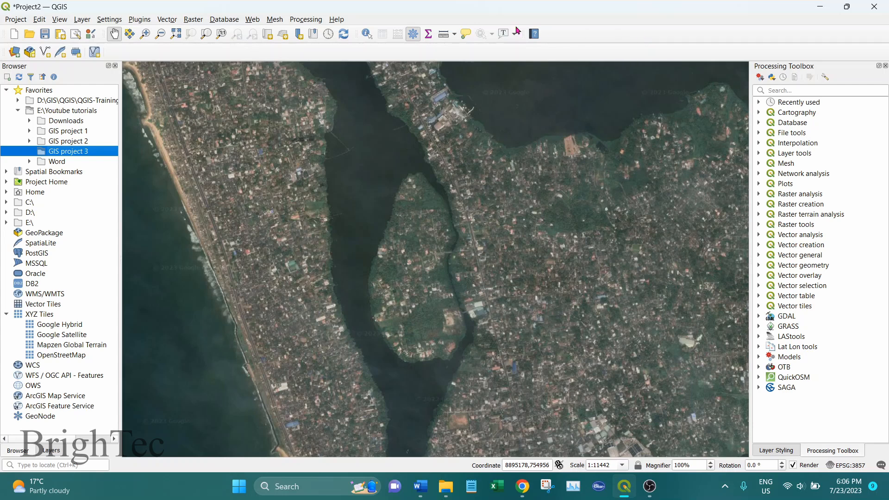
Step: Start a new shapefile layer and set its file to Island in the GIS project 3 folder
left_click(83, 19)
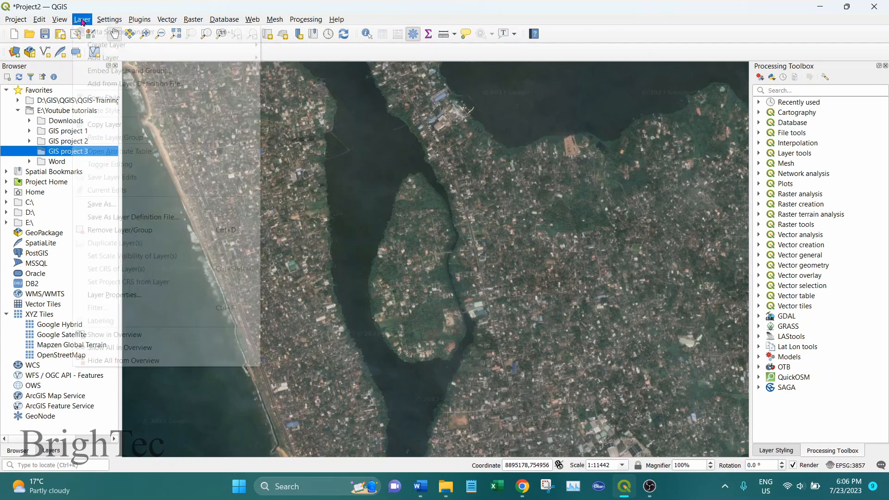
mouse_move(98, 46)
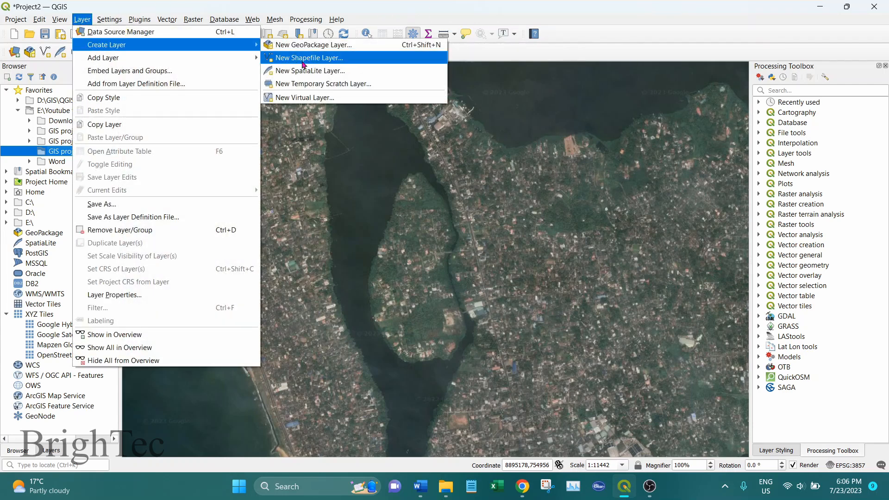
left_click(343, 63)
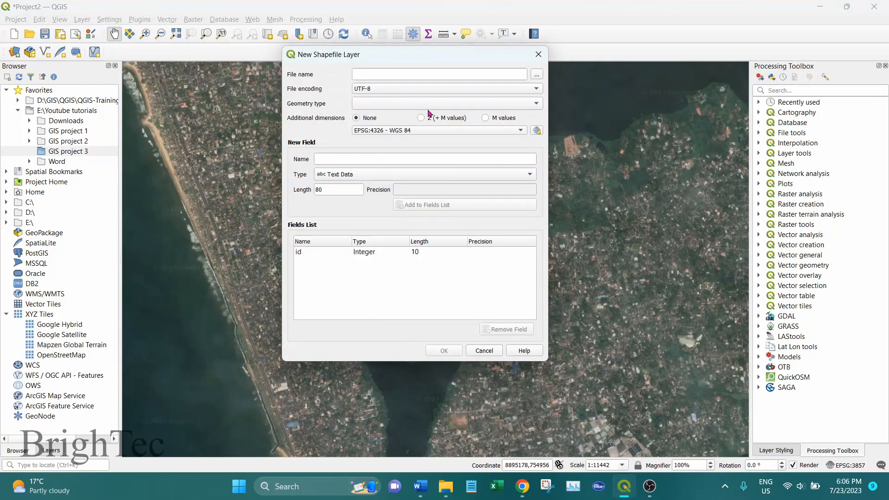
left_click_drag(399, 55, 374, 55)
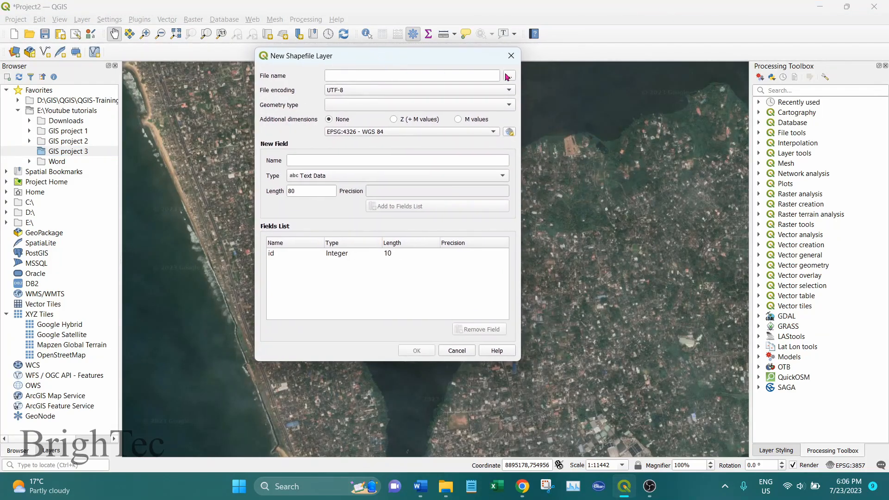
left_click_drag(479, 61, 346, 57)
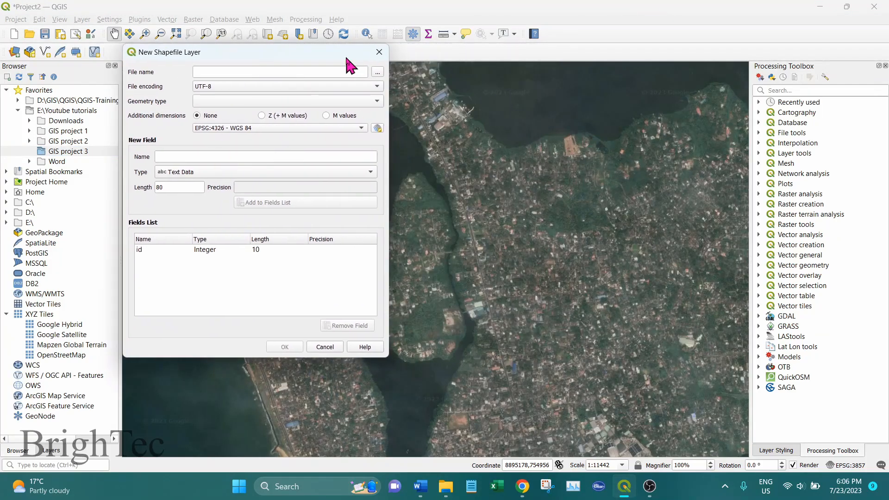
left_click(377, 72)
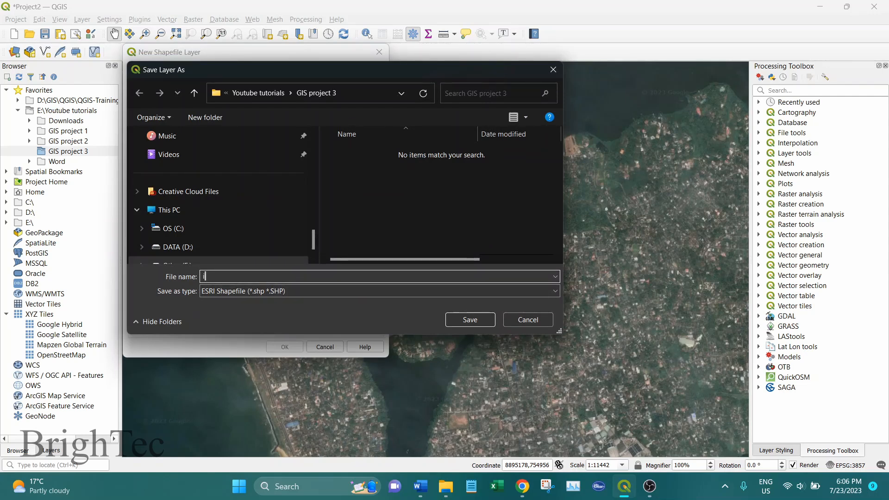
type("Island")
left_click(456, 323)
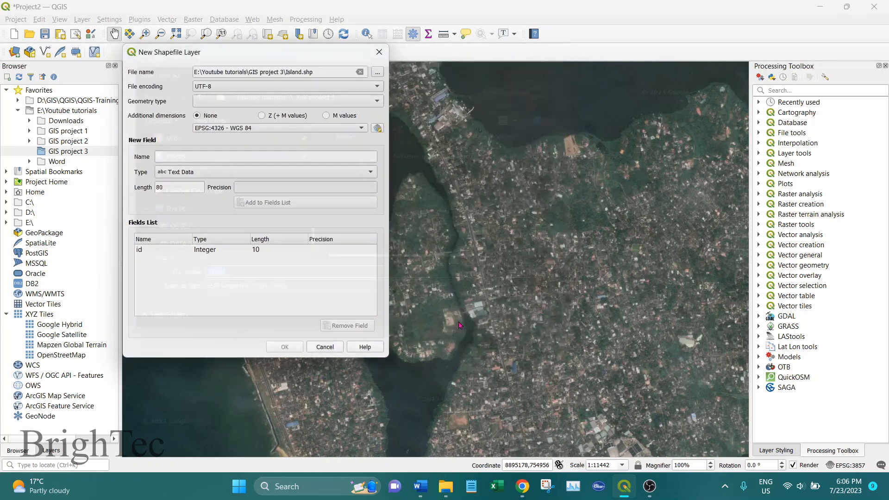
Step: Set the new shapefile's geometry type to Polygon
left_click_drag(304, 53, 232, 51)
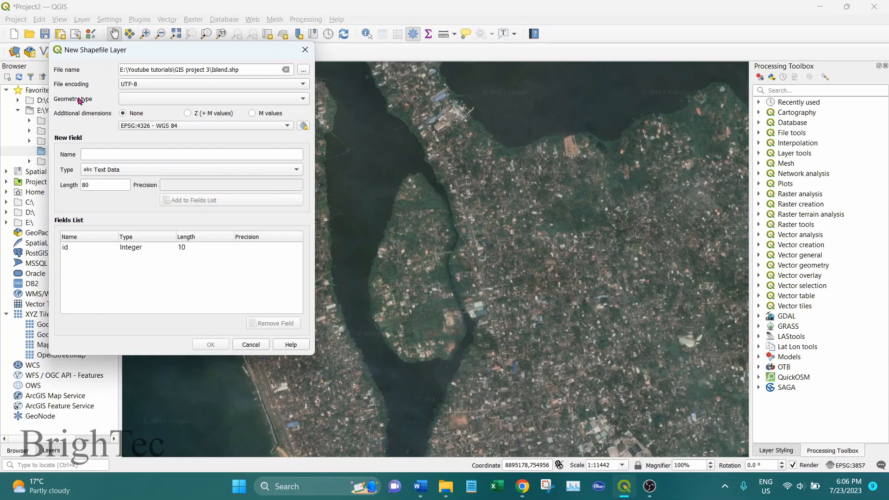
left_click(139, 99)
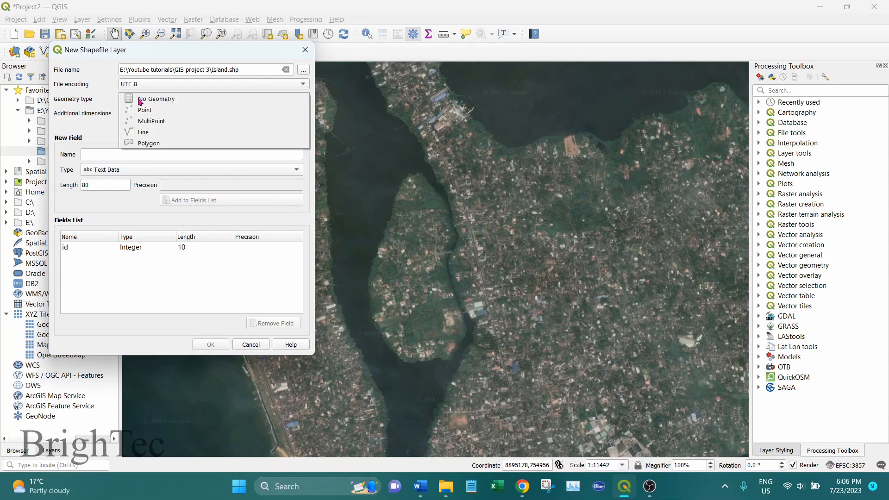
left_click(177, 144)
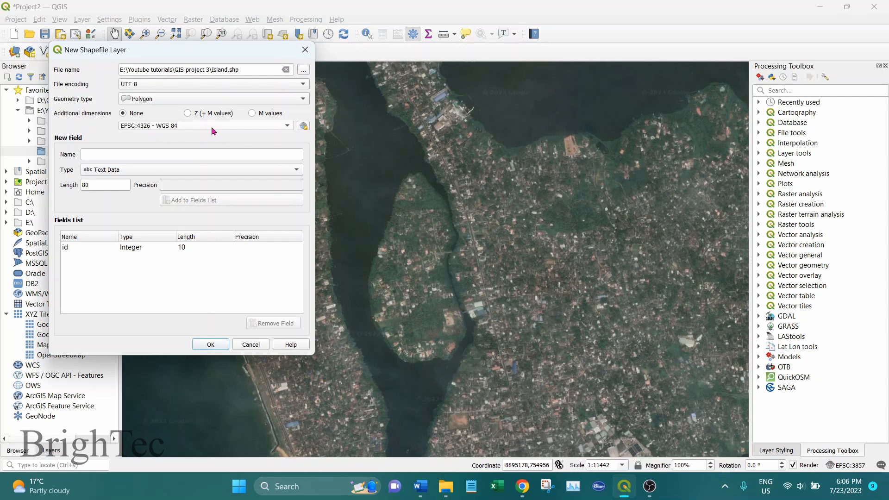
Step: Open the coordinate reference system selector and examine the geographic and projected coordinate system categories
left_click(303, 127)
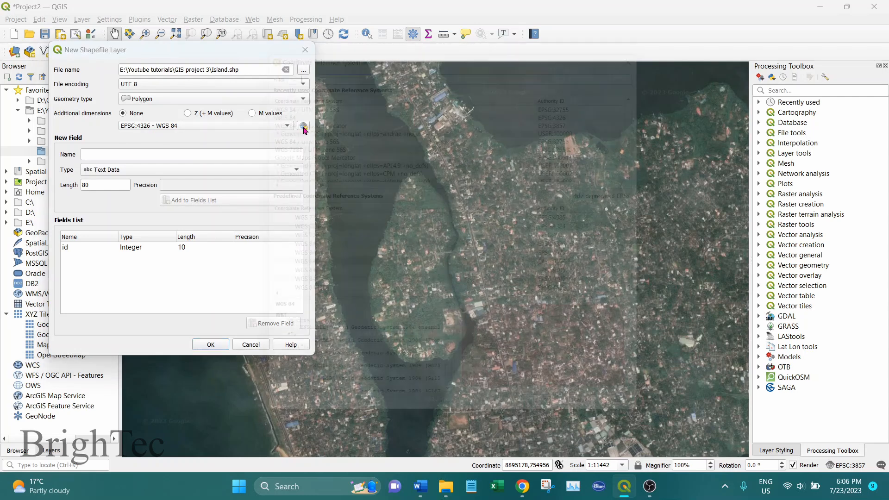
left_click_drag(664, 233, 665, 220)
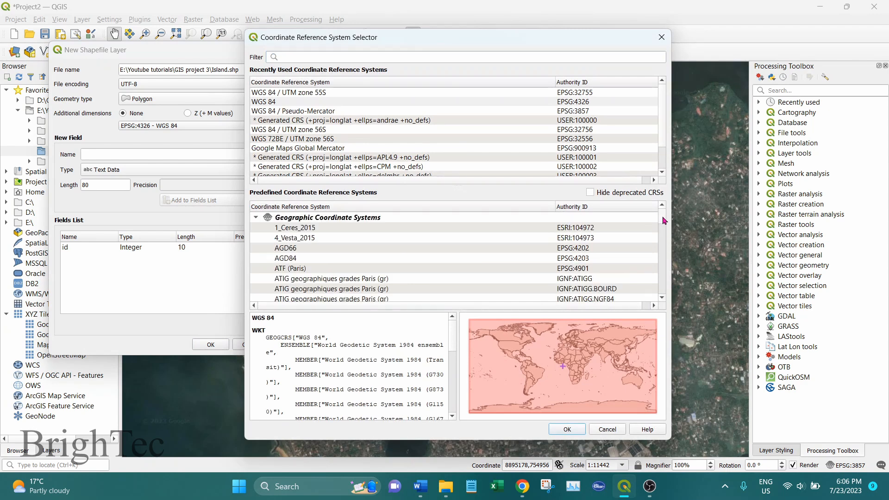
left_click(256, 218)
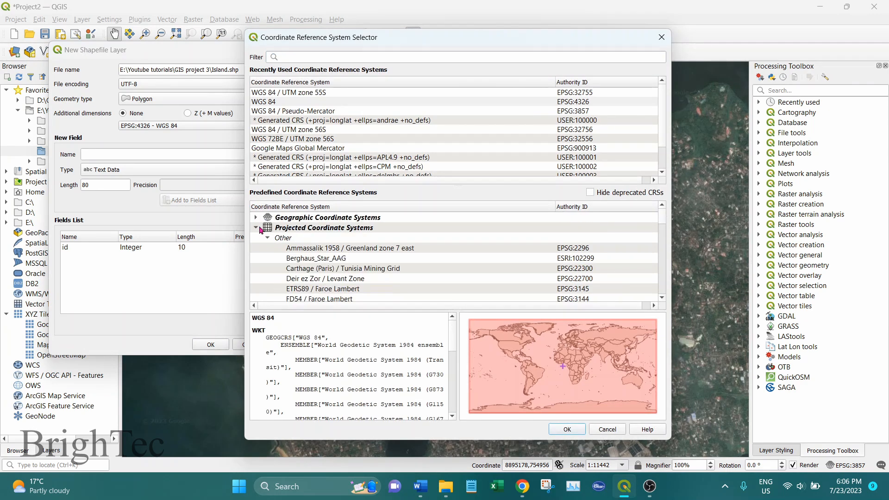
left_click(256, 227)
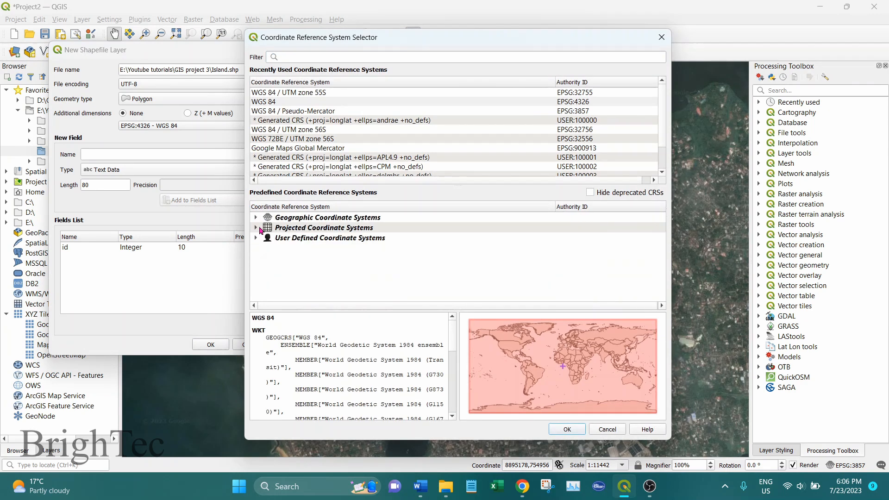
left_click(315, 222)
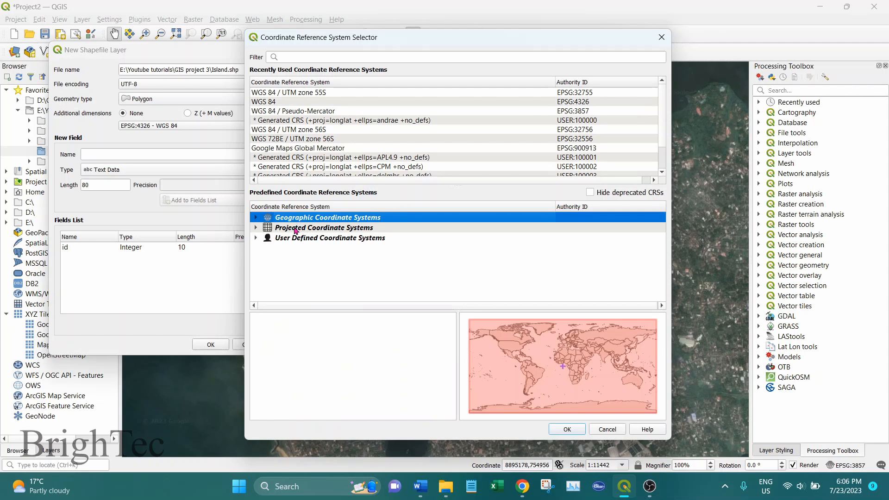
left_click(364, 229)
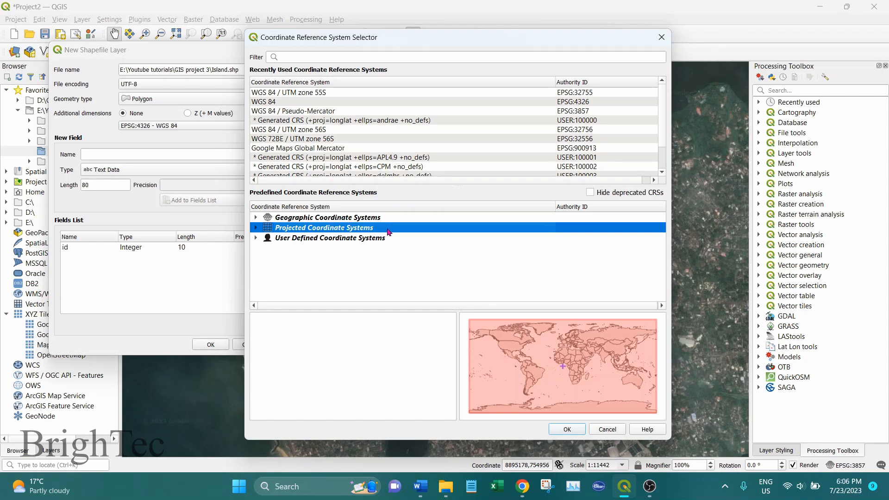
left_click(387, 220)
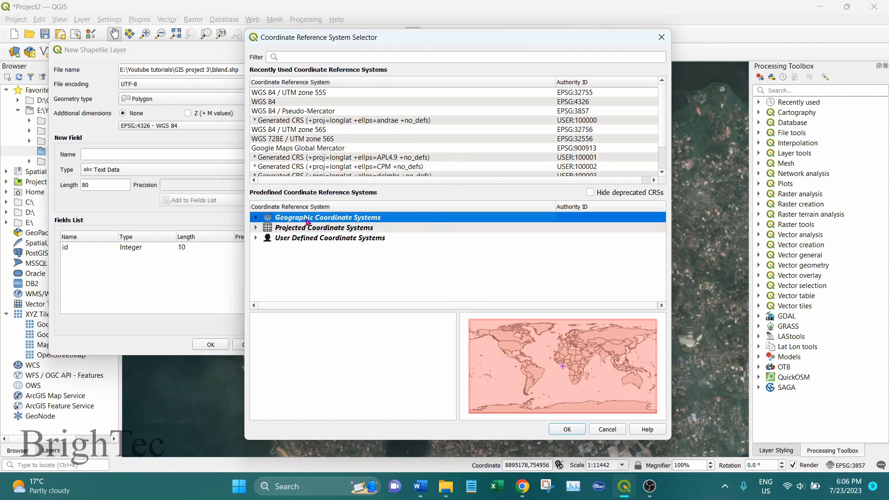
Step: Filter the reference systems for "wgs 84", choose WGS 84 (EPSG:4326) and create the shapefile layer
left_click(309, 56)
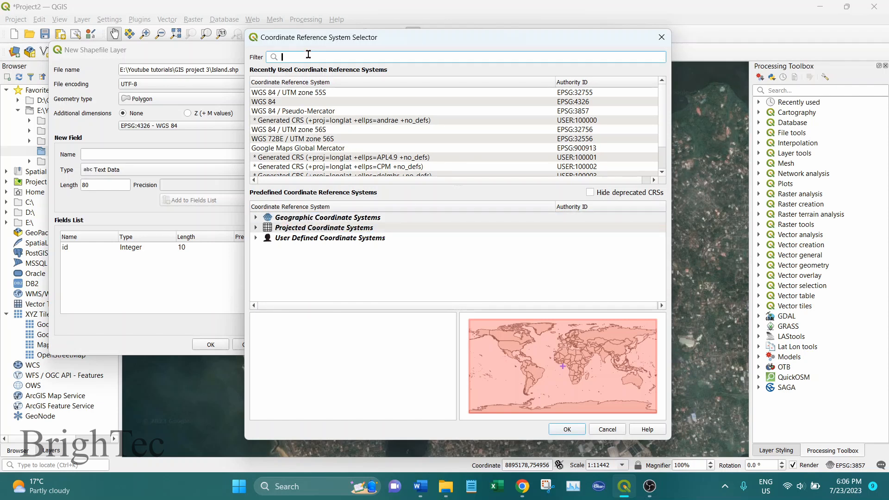
type("w")
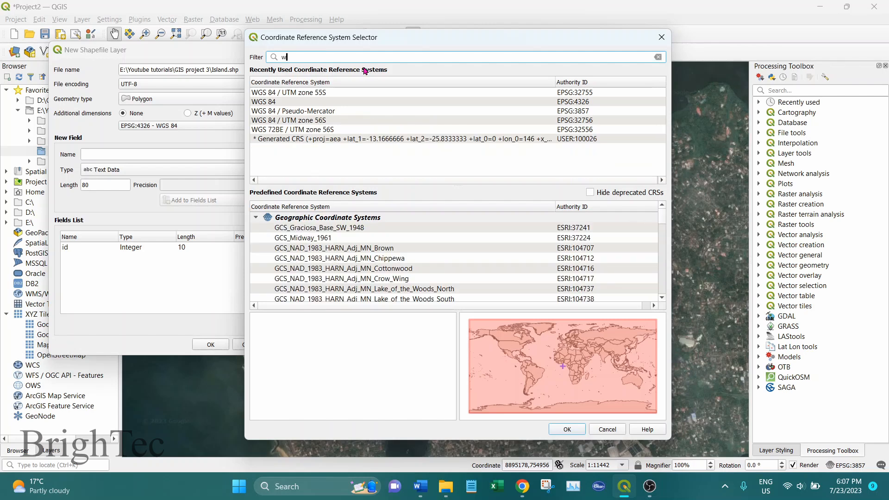
type("gs 84")
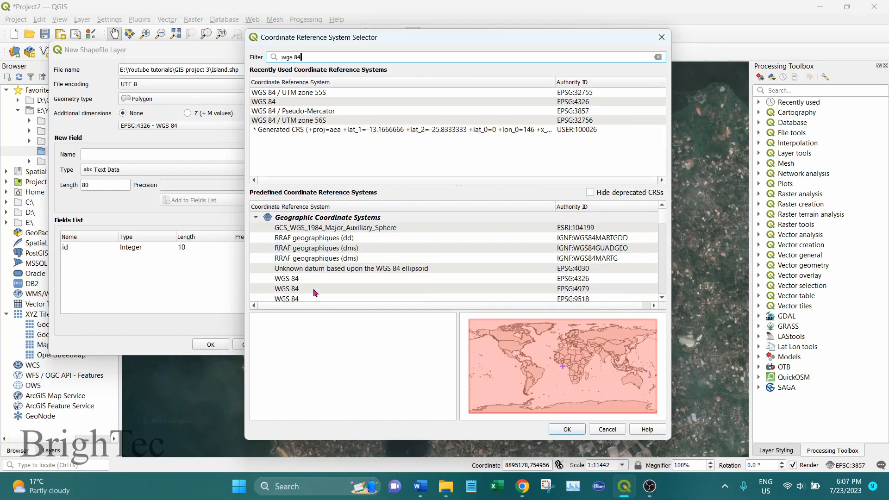
left_click(296, 280)
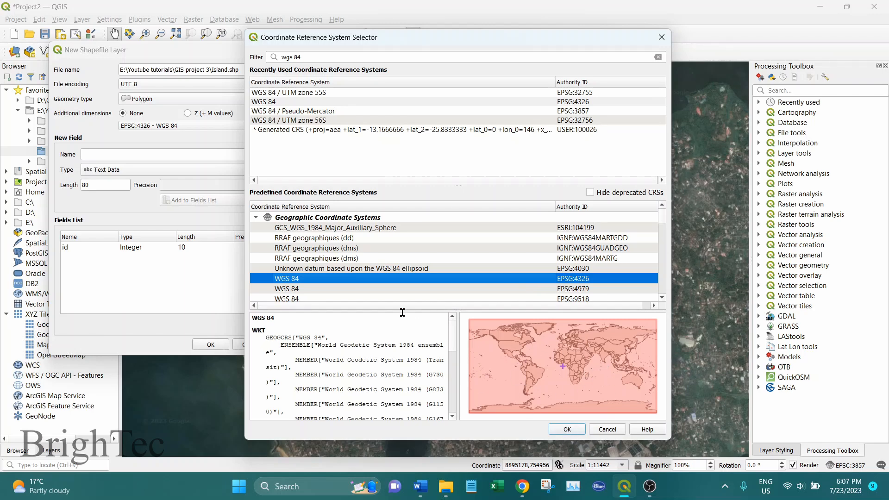
left_click(563, 430)
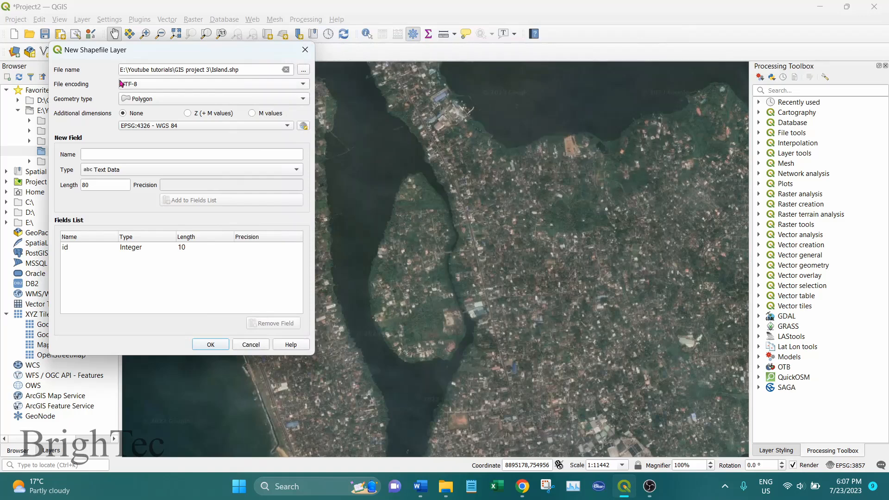
left_click_drag(221, 48, 313, 48)
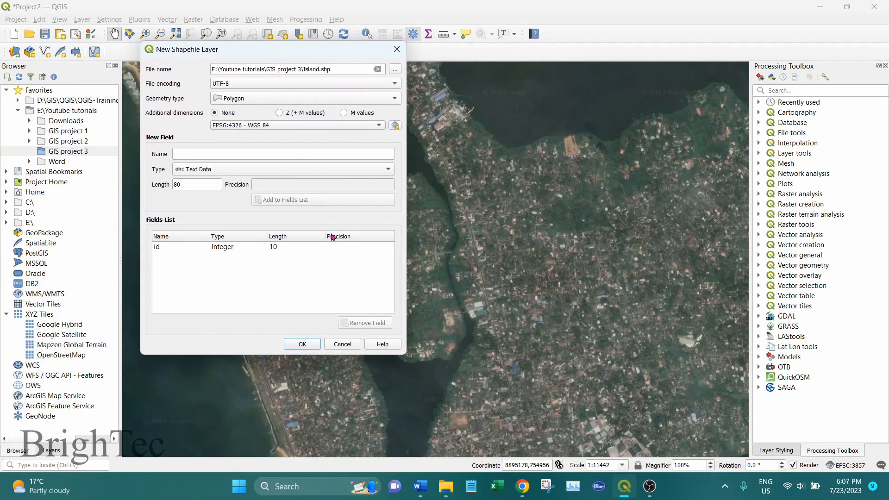
left_click(303, 345)
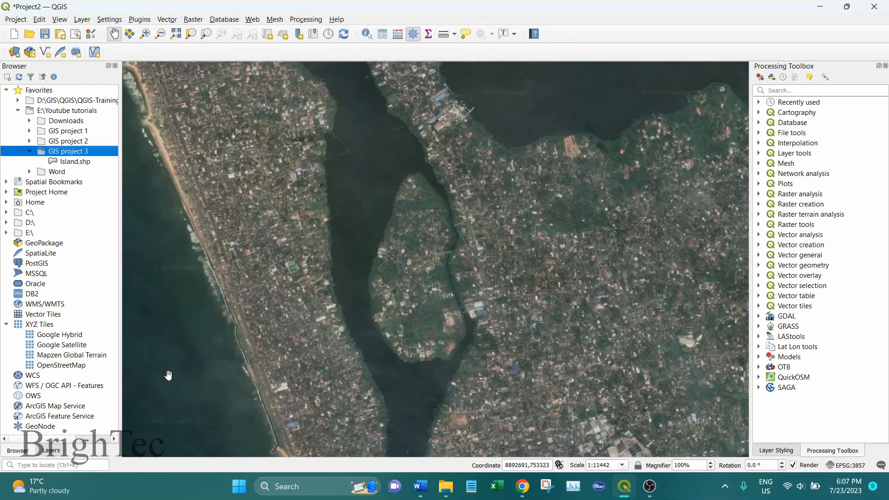
Step: Check the new Island layer in the layer list and Island.shp under the GIS project 3 folder
left_click(52, 450)
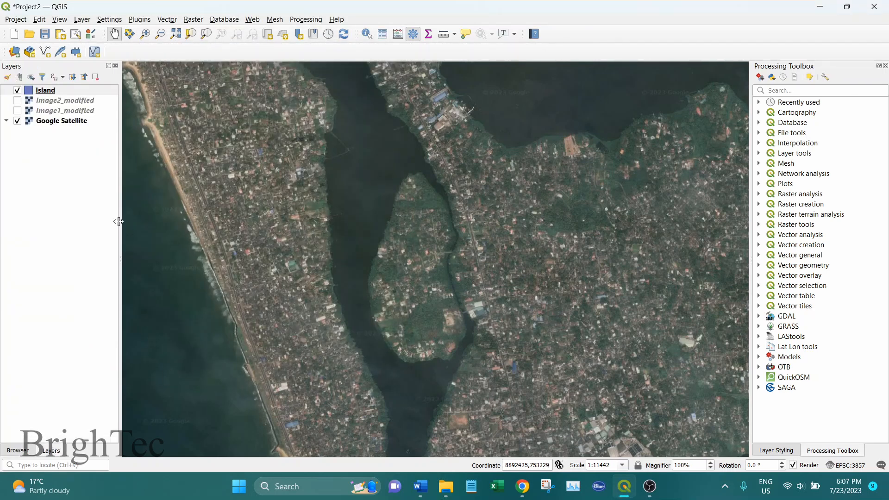
left_click(45, 91)
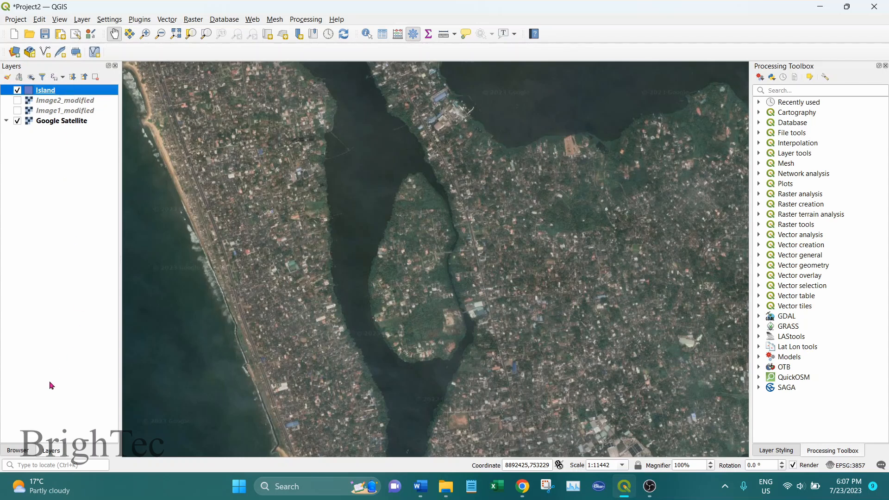
left_click(23, 451)
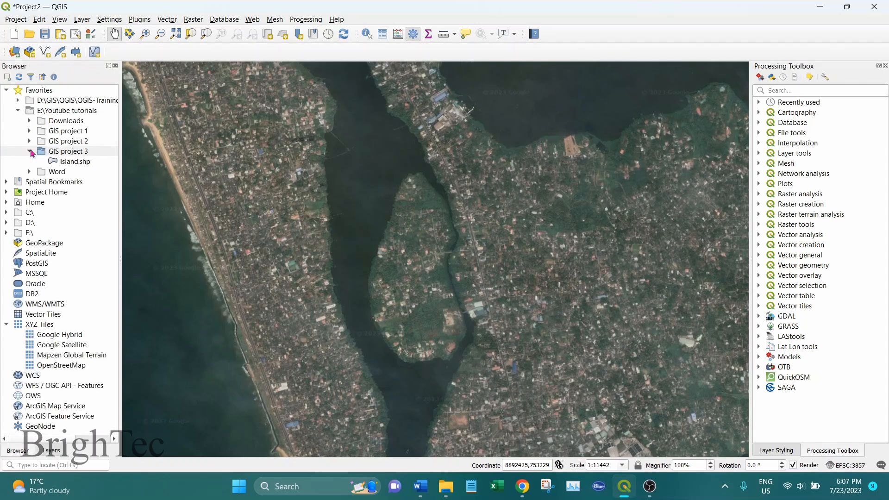
left_click(30, 151)
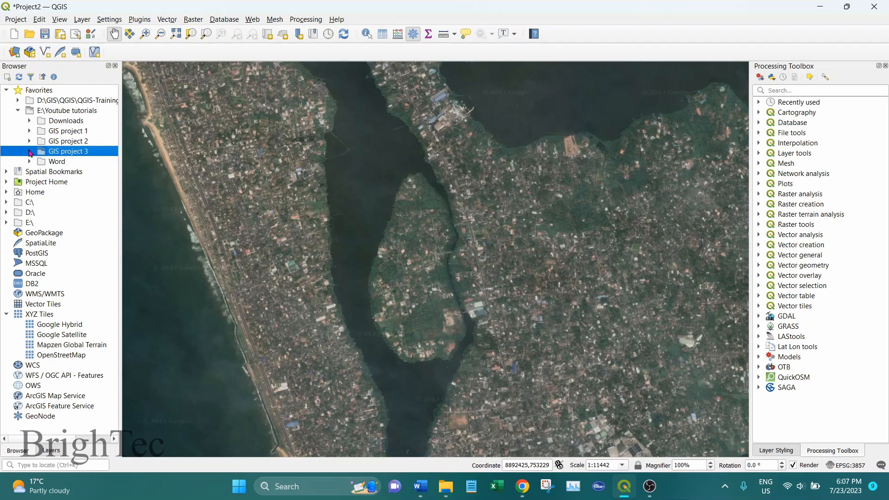
left_click(30, 151)
left_click(77, 162)
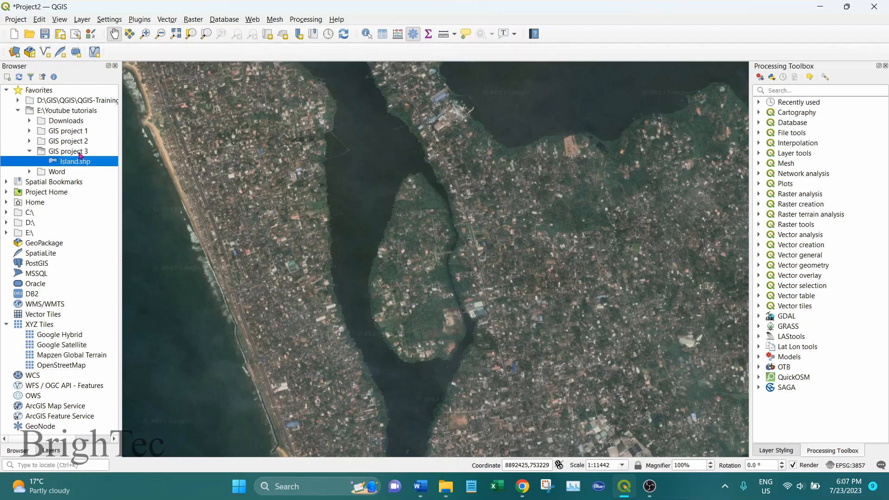
Step: Open the GIS project 3 directory in File Explorer and inspect the Island files, selecting Island.cpg
left_click(80, 154)
right_click(85, 152)
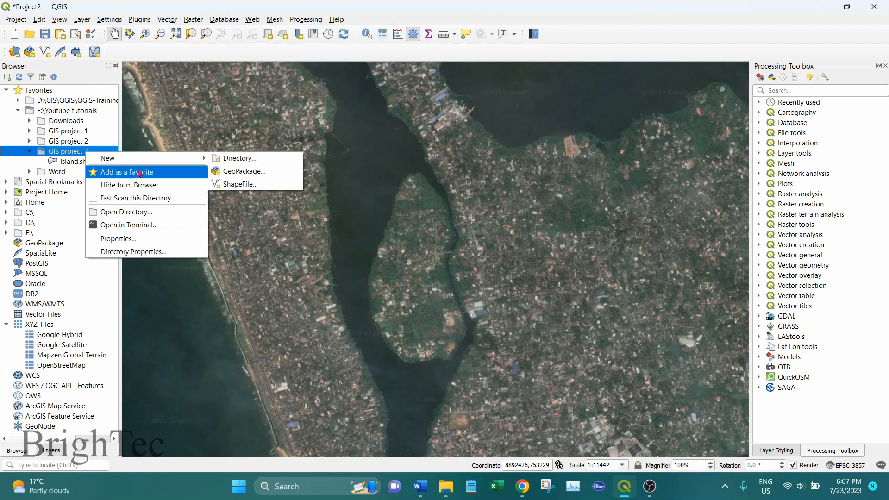
left_click(146, 213)
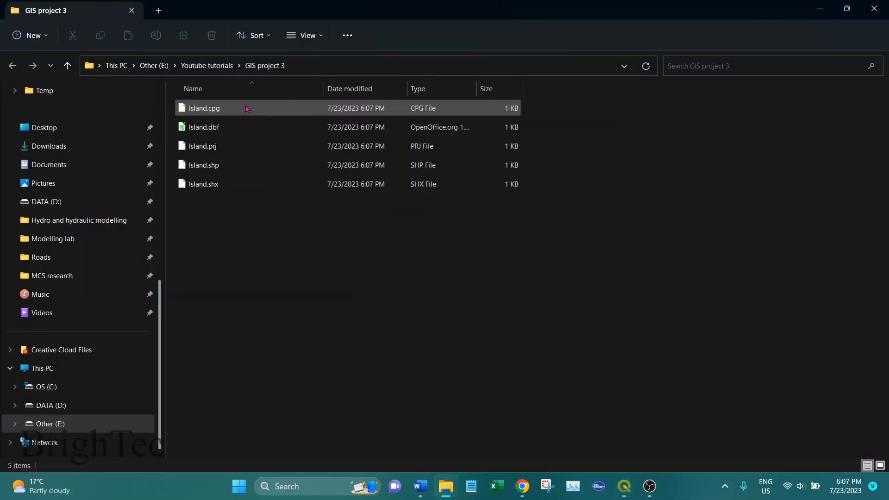
left_click(235, 108)
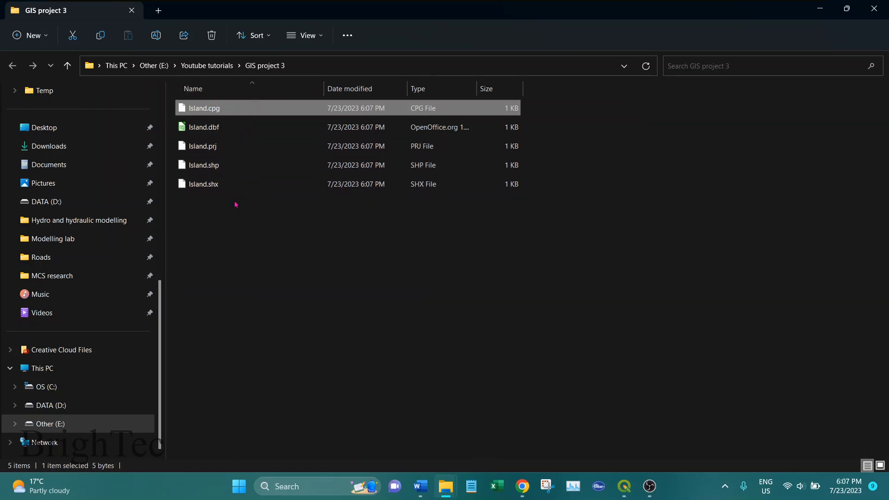
Step: Close File Explorer and display the Digitizing Toolbar in QGIS
left_click(874, 10)
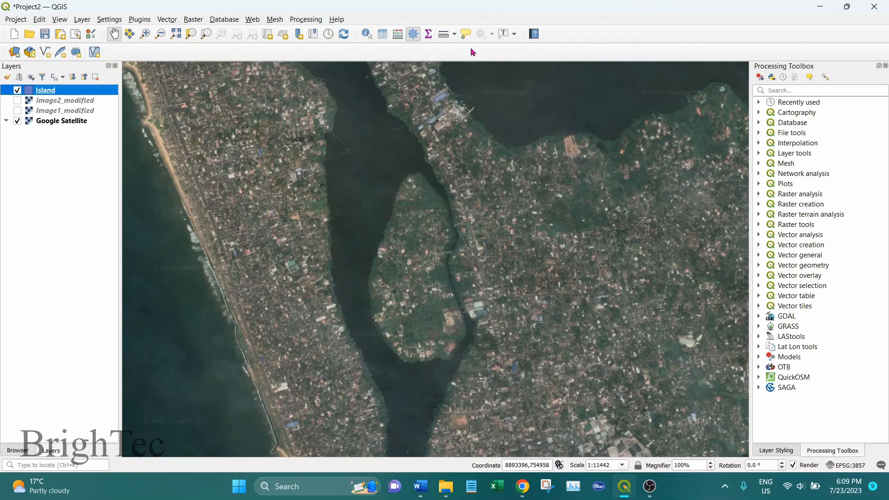
right_click(569, 36)
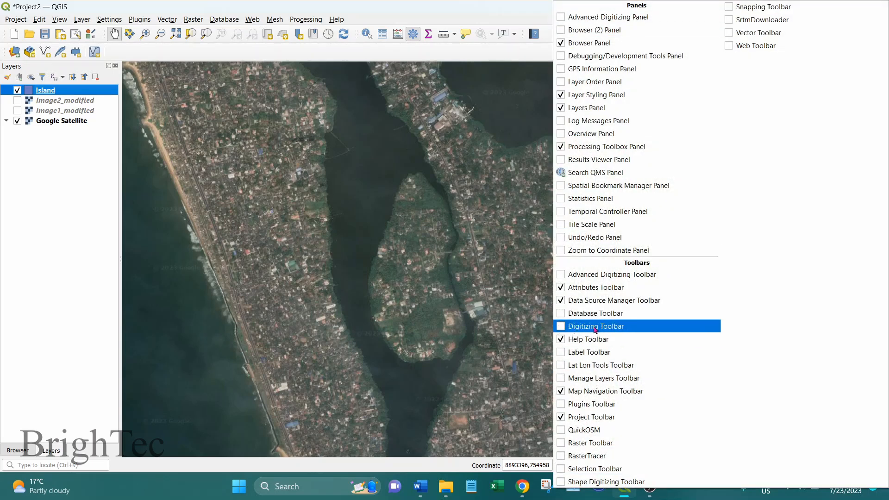
left_click(560, 330)
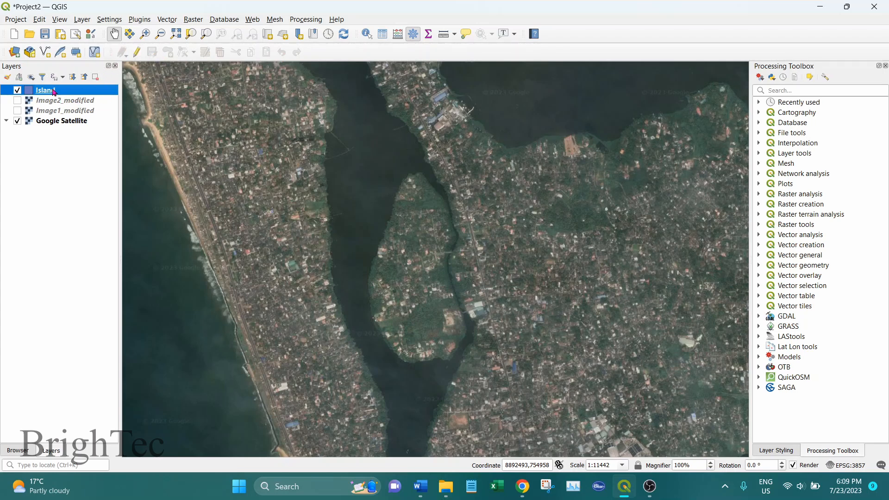
Step: Enable editing on the Island layer and begin a polygon feature, tracing the island's western shore from the southwest up to the northern tip
left_click(137, 53)
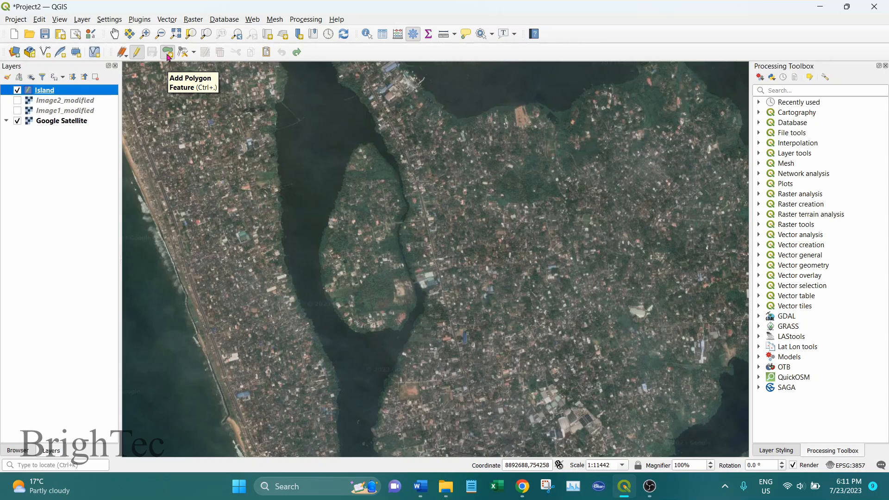
left_click(167, 54)
scroll(318, 309, "up", 1)
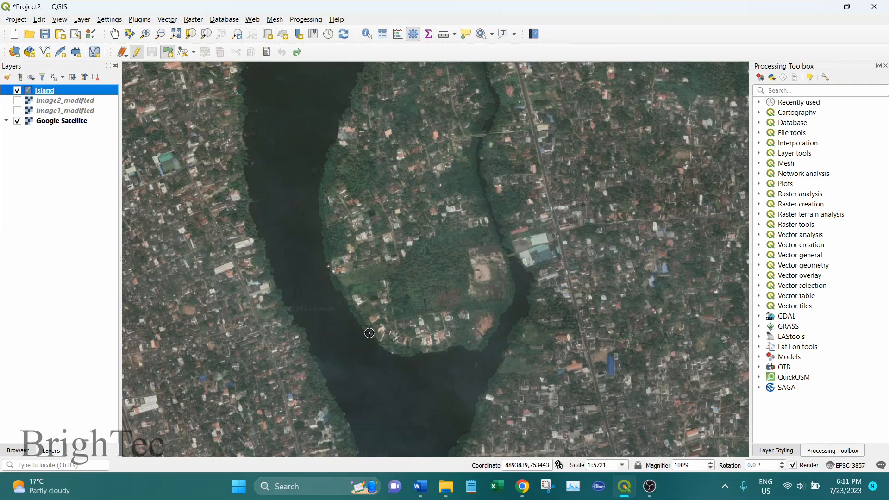
left_click(369, 333)
left_click(345, 302)
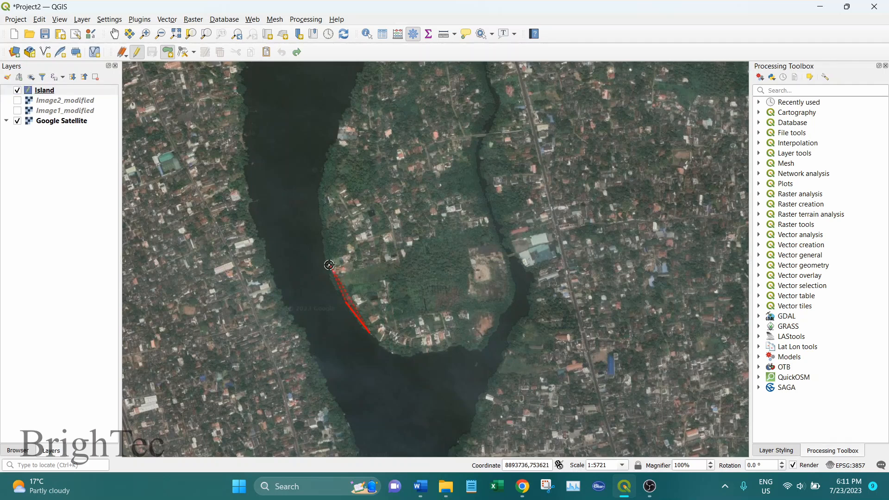
left_click(327, 261)
left_click(327, 215)
left_click(332, 163)
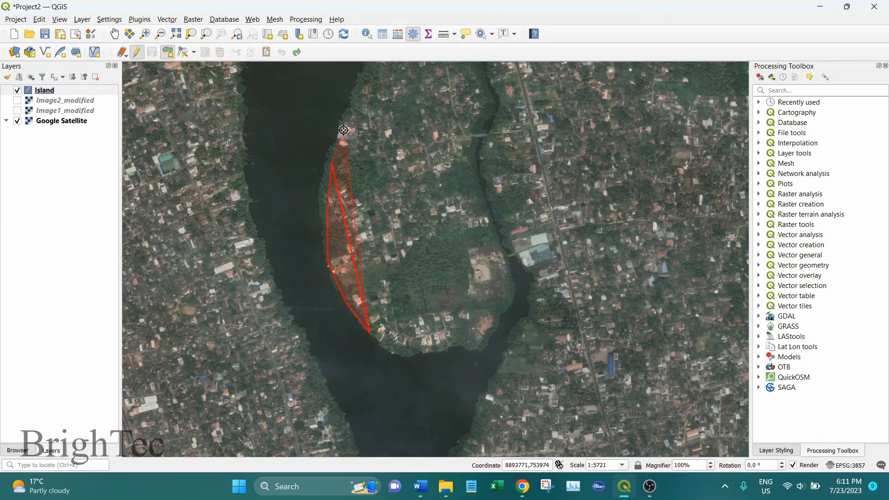
left_click(343, 130)
left_click_drag(390, 116, 347, 259)
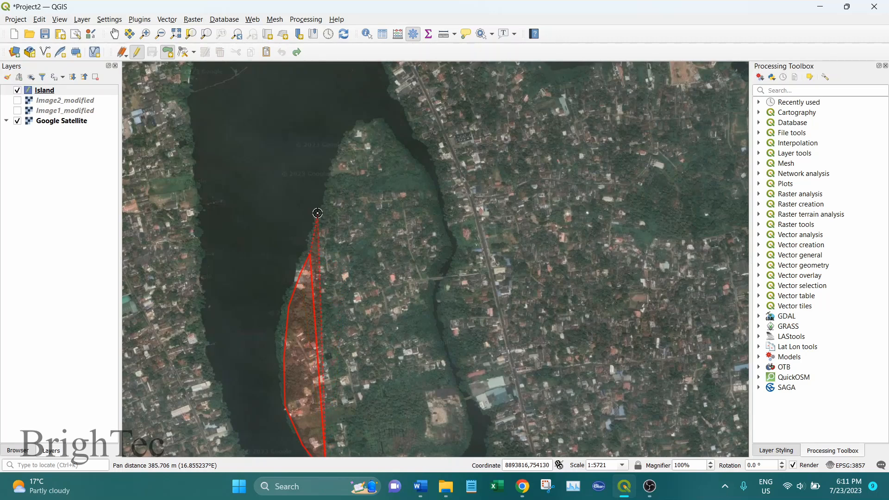
left_click(351, 134)
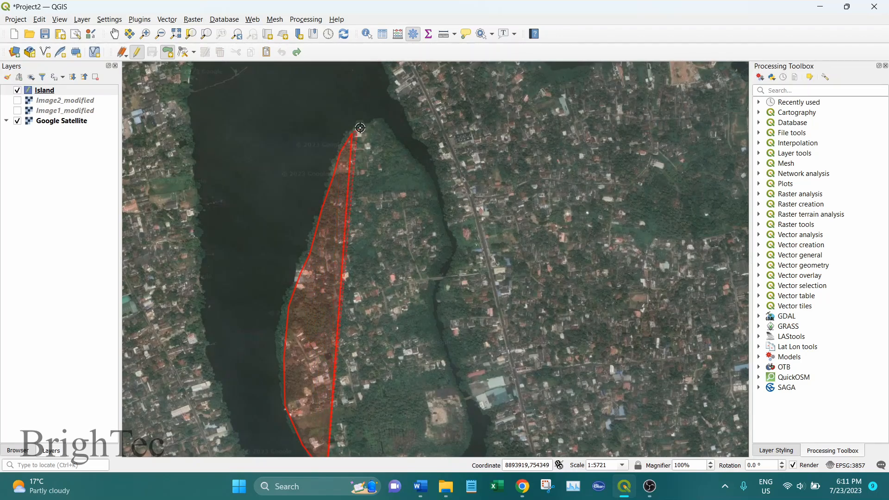
Step: Continue the polygon around the island's northern tip and down its eastern shore to just south of the bridge
left_click(374, 125)
left_click(396, 132)
left_click(408, 159)
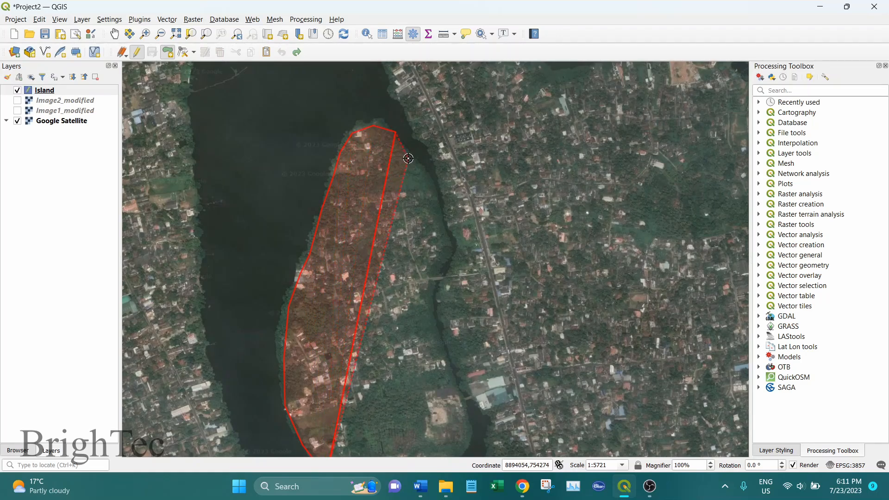
left_click(424, 177)
left_click(434, 198)
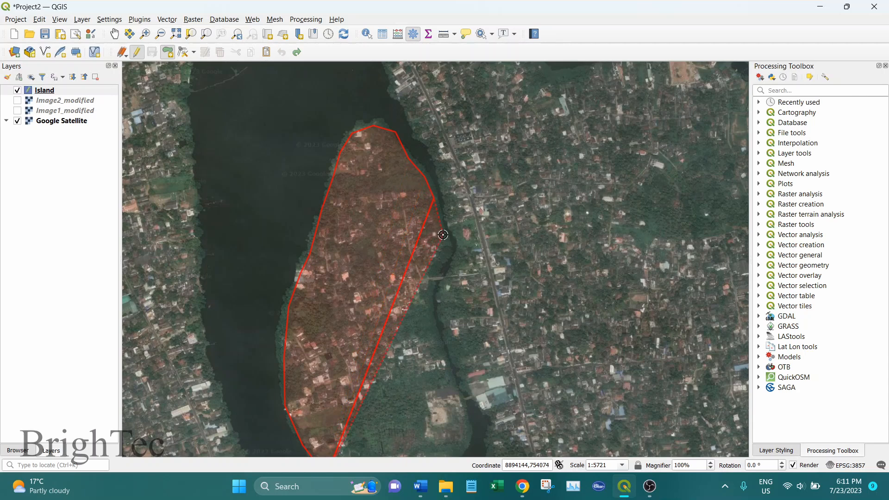
left_click(445, 234)
left_click(442, 261)
left_click(434, 291)
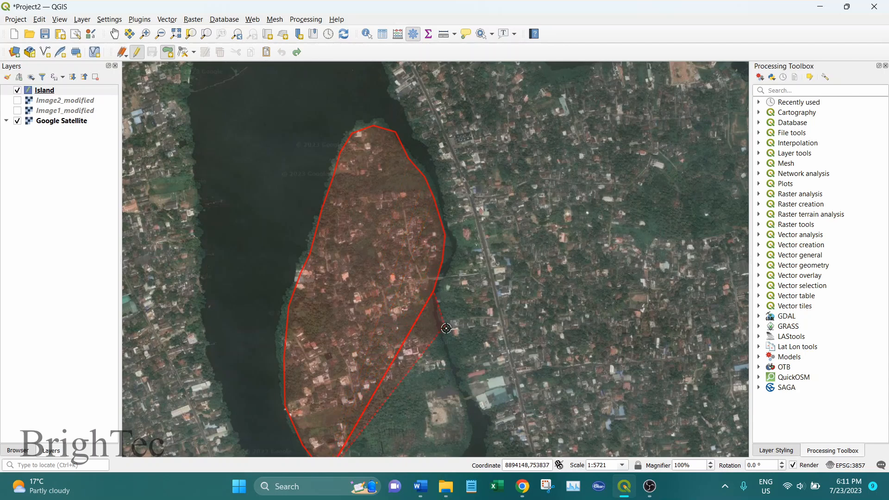
Step: Trace the island's southeastern and southern shore and complete the polygon feature with its id left as NULL
left_click_drag(446, 328, 480, 173)
left_click(468, 154)
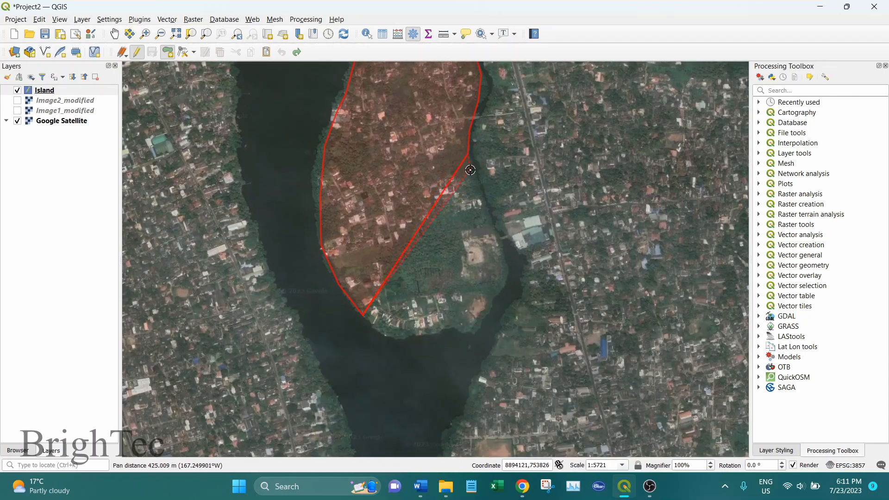
left_click(485, 217)
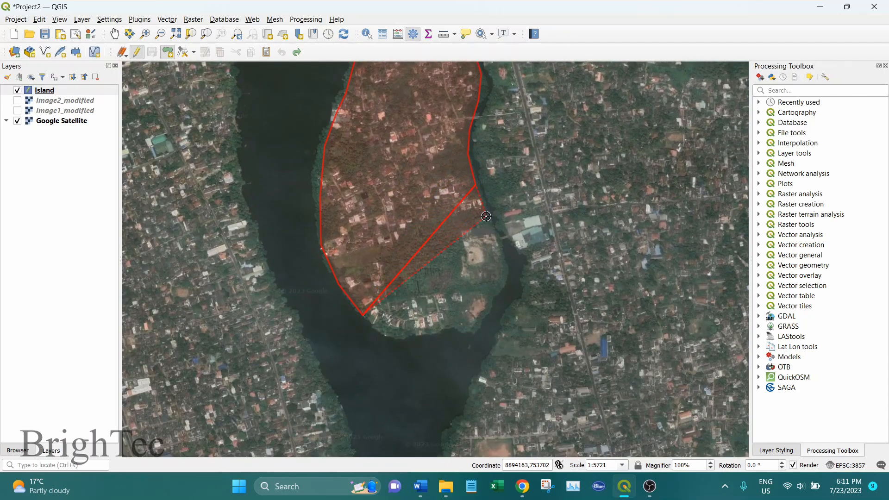
left_click(506, 271)
left_click(467, 332)
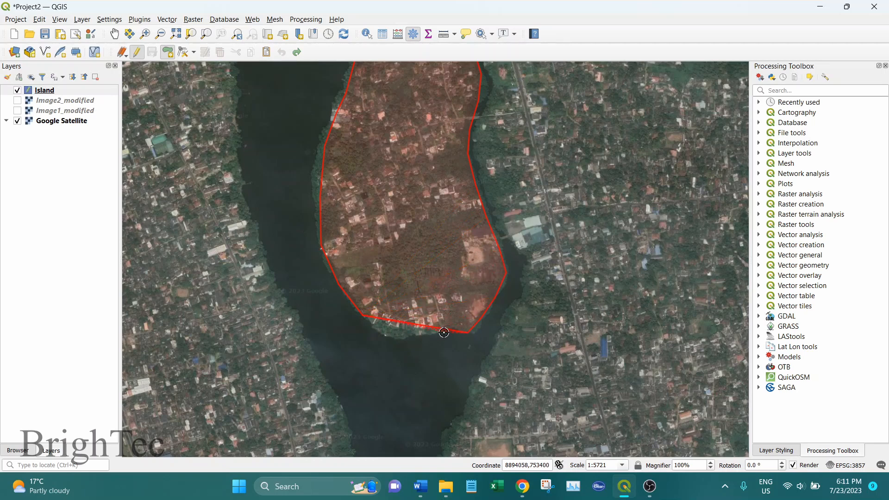
left_click(408, 335)
right_click(387, 334)
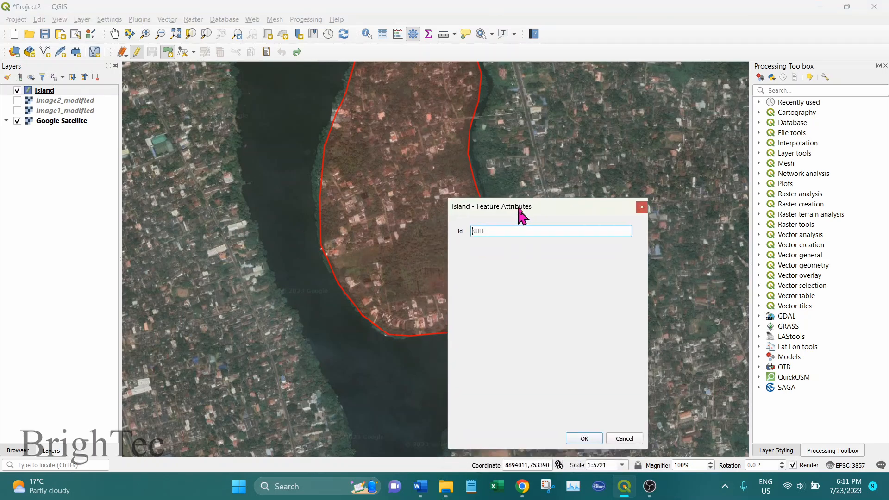
left_click_drag(518, 208, 521, 119)
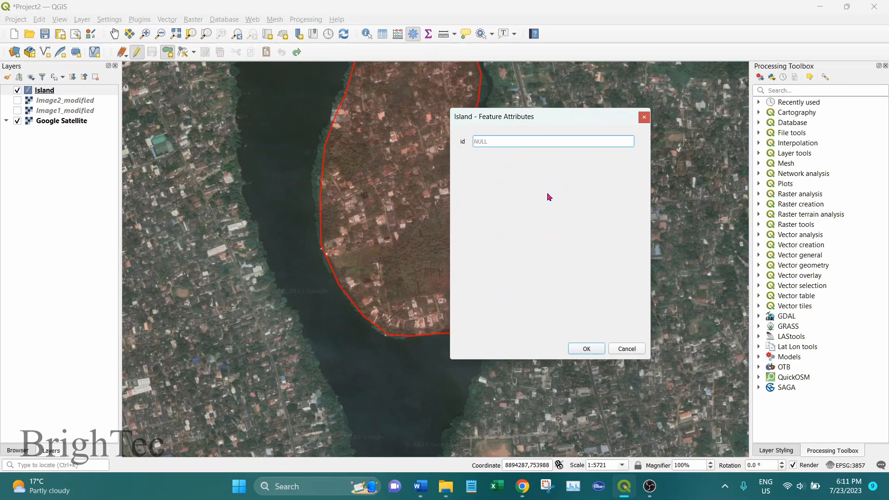
left_click(585, 349)
Step: Save the Island layer's edits and turn off its editing mode
scroll(513, 223, "down", 1)
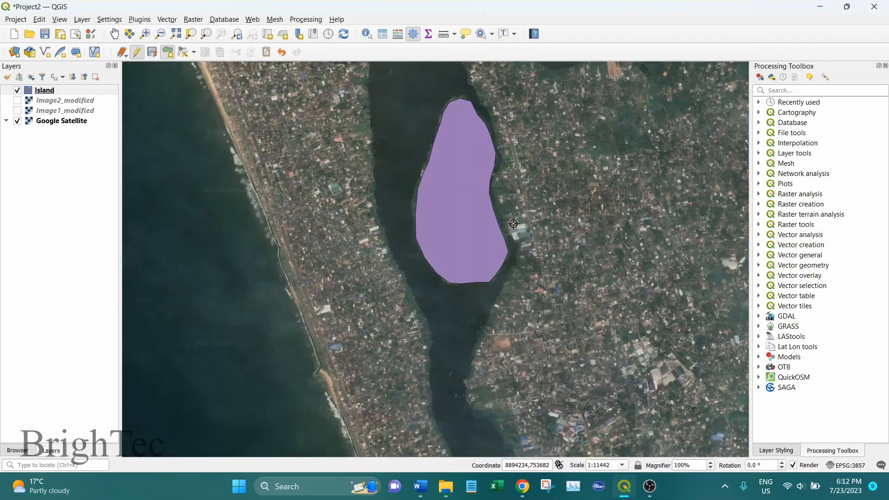
left_click_drag(446, 220, 393, 282)
scroll(394, 282, "up", 1)
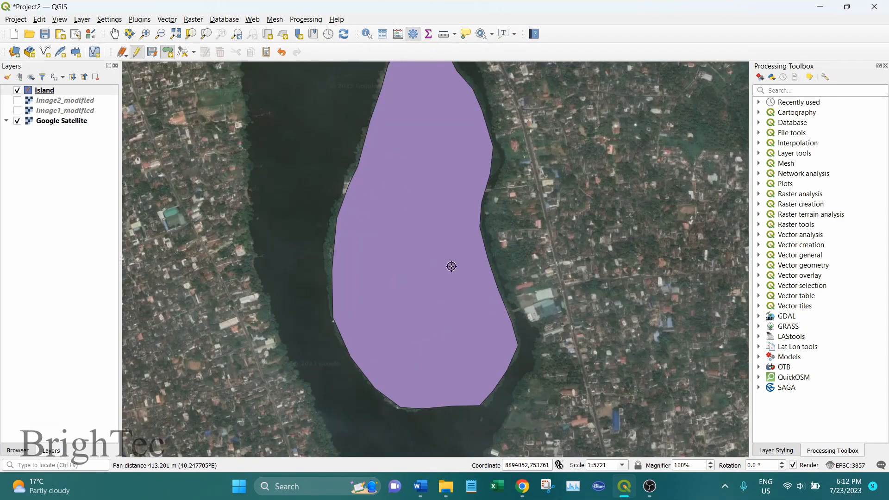
left_click(153, 52)
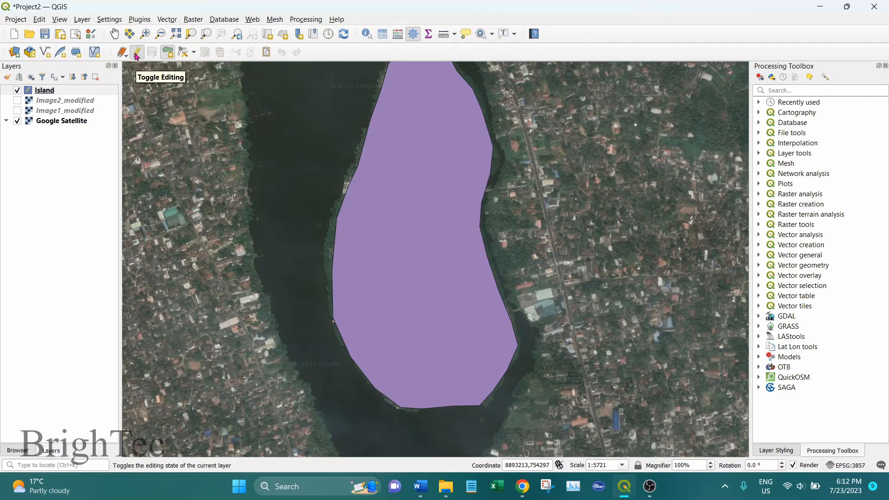
left_click(136, 52)
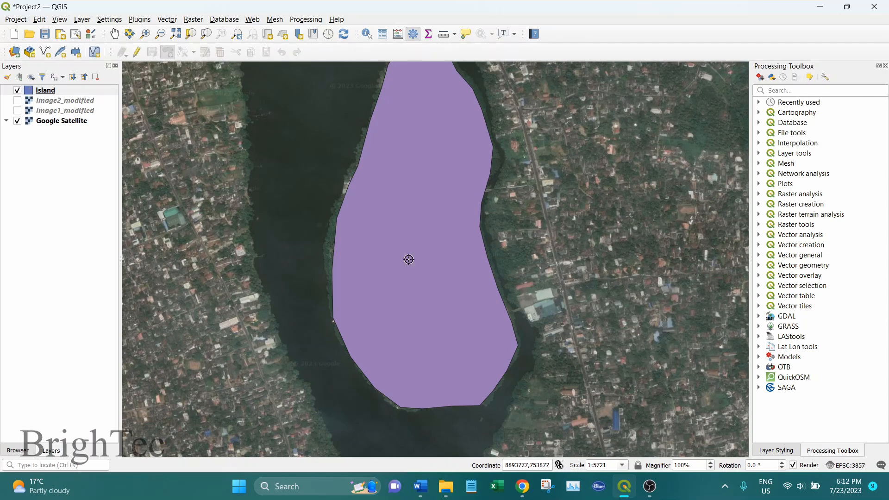
scroll(481, 288, "down", 1)
scroll(462, 277, "up", 1)
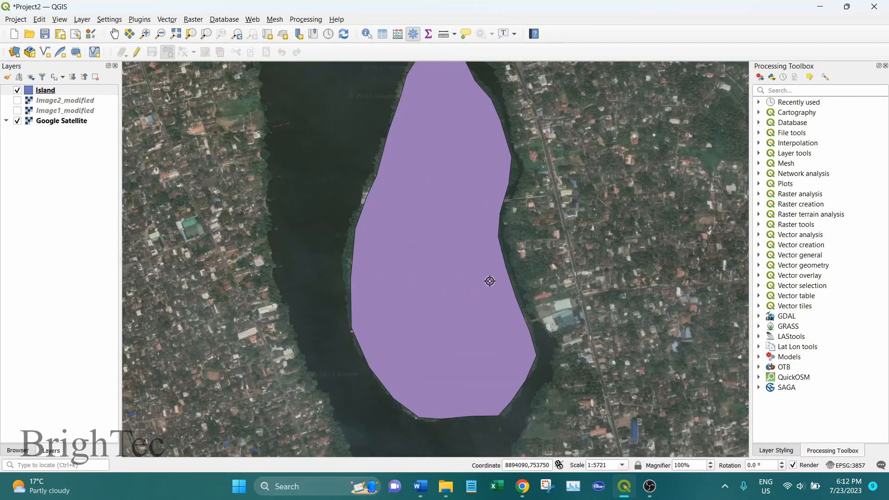
scroll(485, 186, "down", 1)
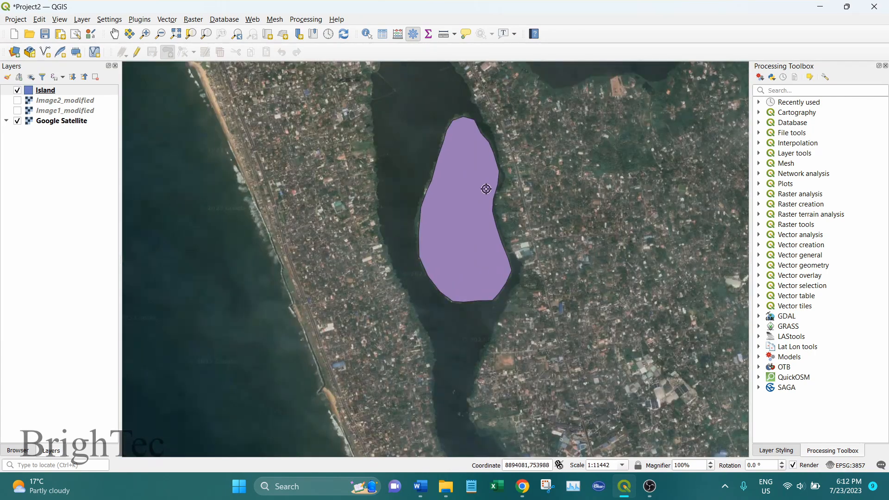
scroll(515, 184, "up", 1)
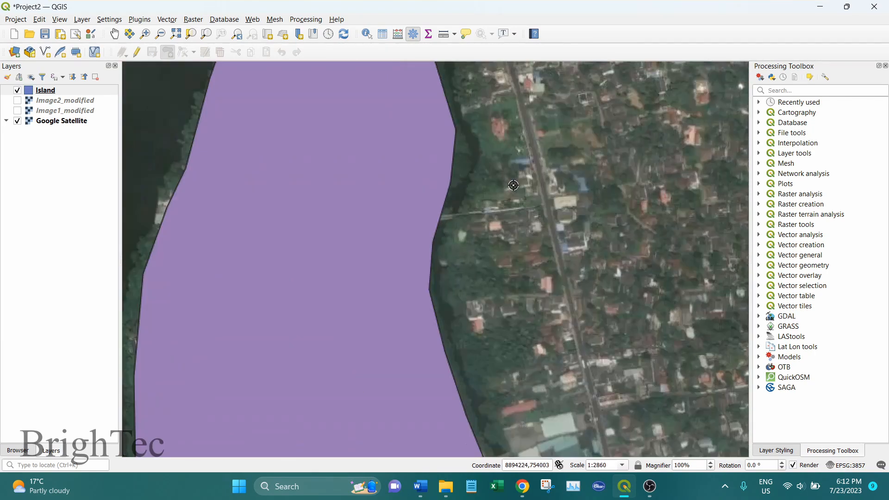
scroll(483, 232, "down", 1)
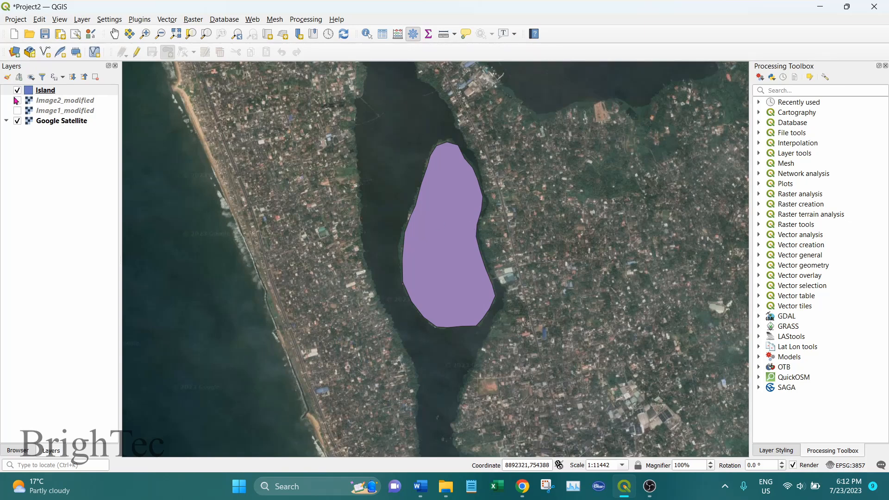
Step: Set the Island layer's Simple Fill color to Transparent Fill and check the polygon outline against the satellite imagery
left_click(78, 91)
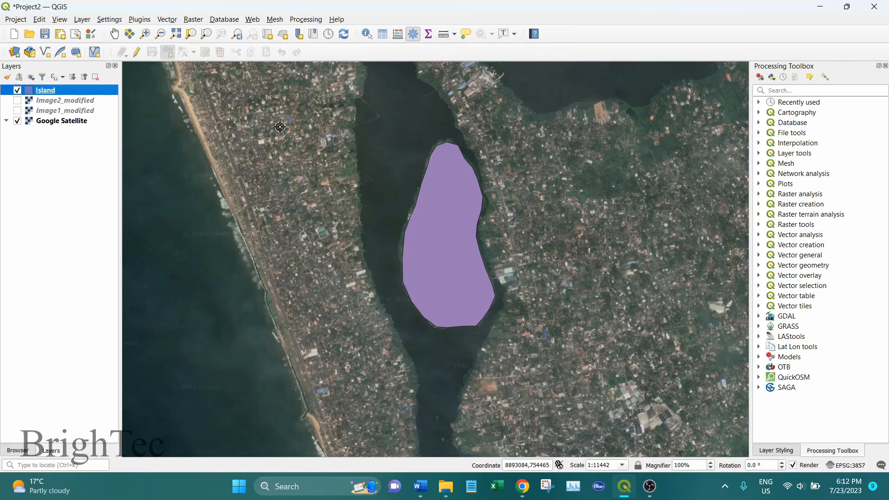
right_click(87, 93)
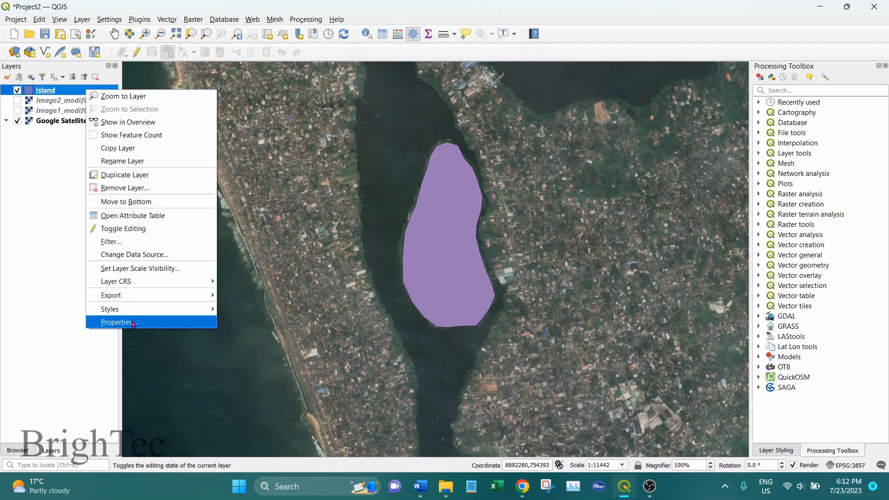
left_click(132, 323)
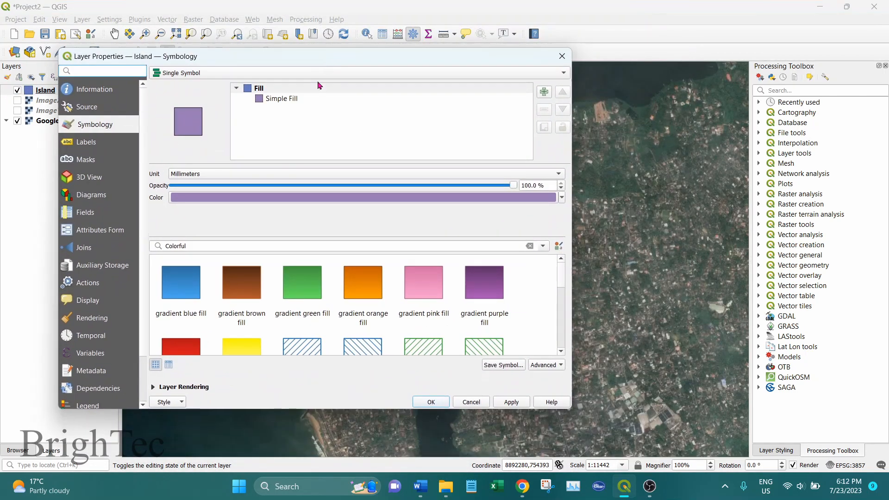
left_click(274, 99)
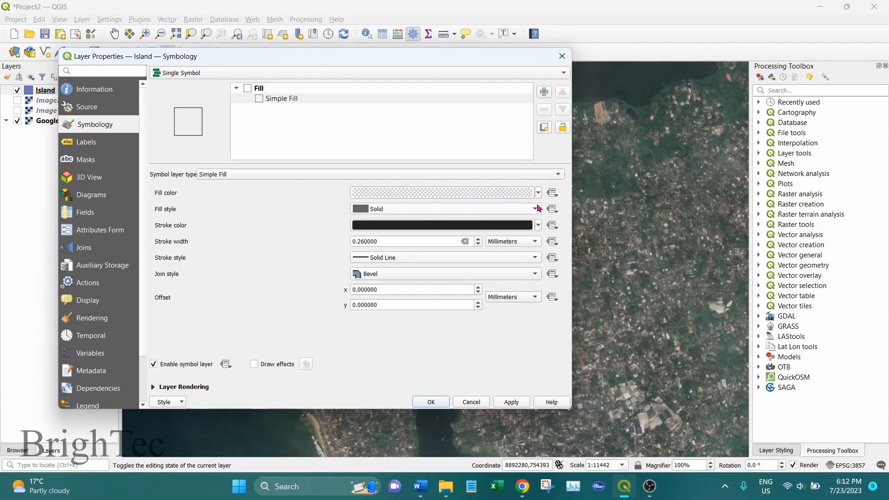
left_click(538, 194)
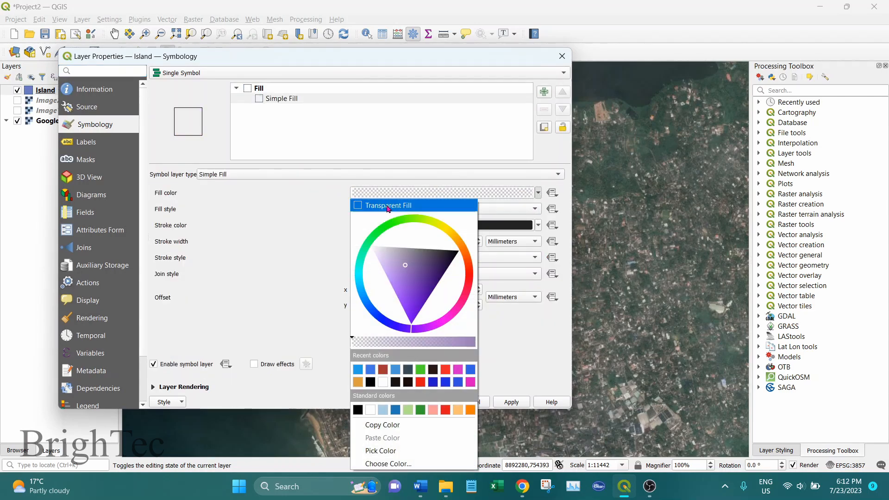
left_click(399, 206)
left_click(431, 402)
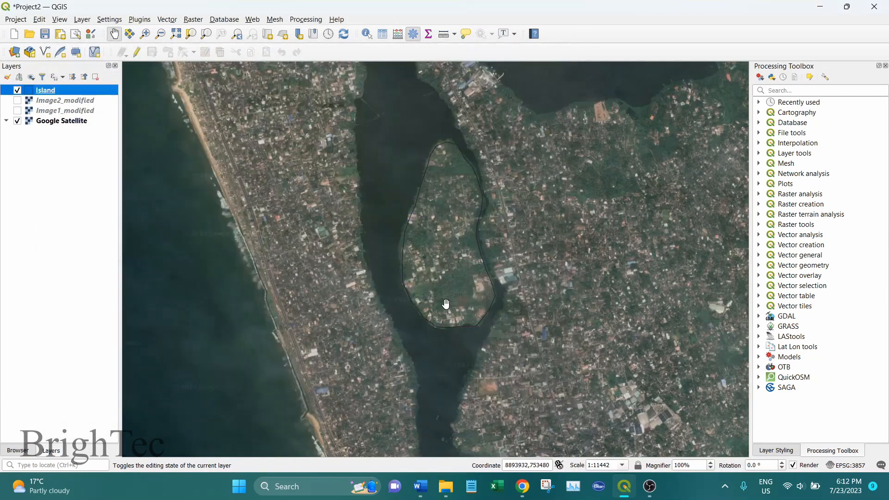
scroll(437, 239, "up", 1)
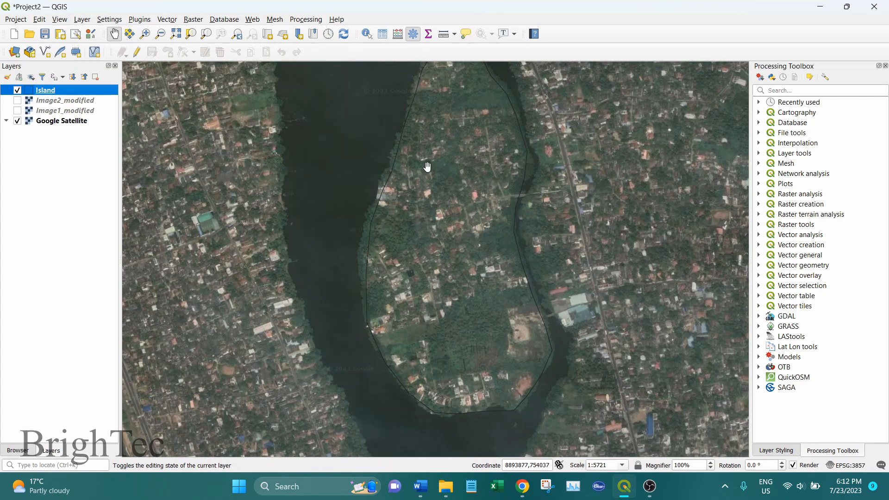
scroll(439, 240, "down", 1)
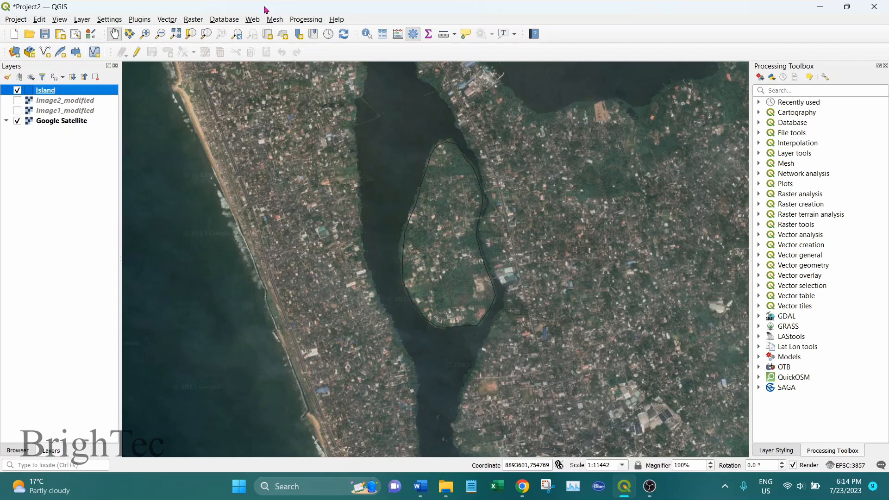
left_click(82, 20)
mouse_move(93, 46)
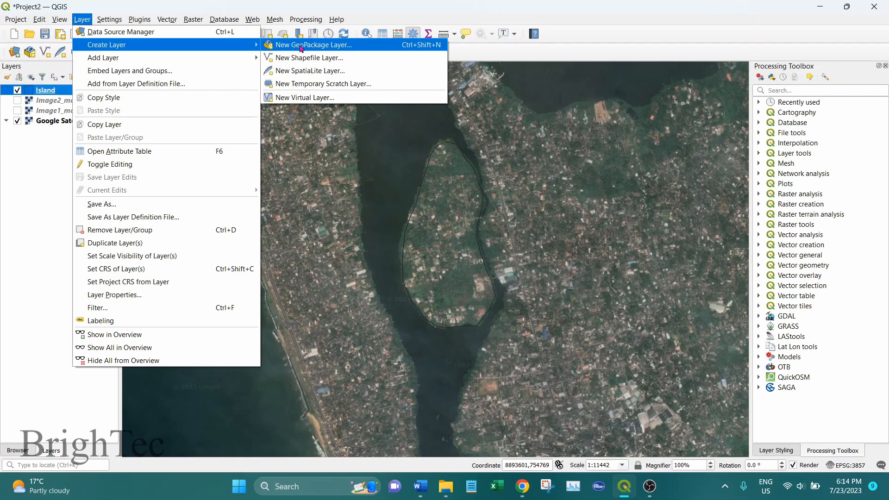
left_click(340, 47)
mouse_move(397, 43)
left_mouse_down()
mouse_move(348, 51)
mouse_move(391, 51)
left_mouse_up()
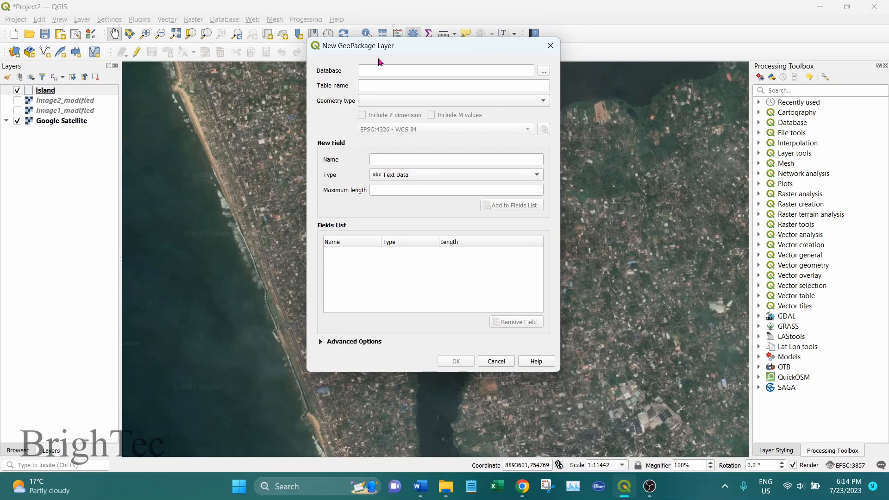
left_click_drag(403, 52, 421, 51)
left_click(578, 48)
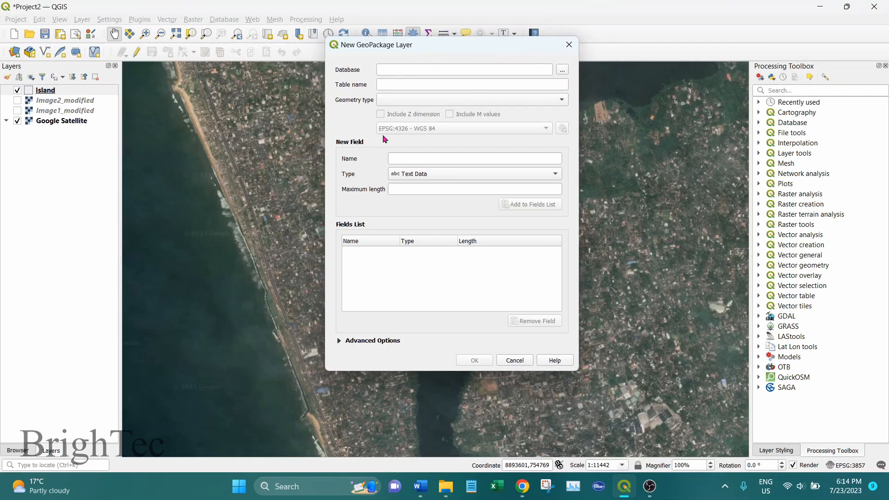
Step: Check the contents of the GIS project 3 folder in the file browser
left_click(18, 450)
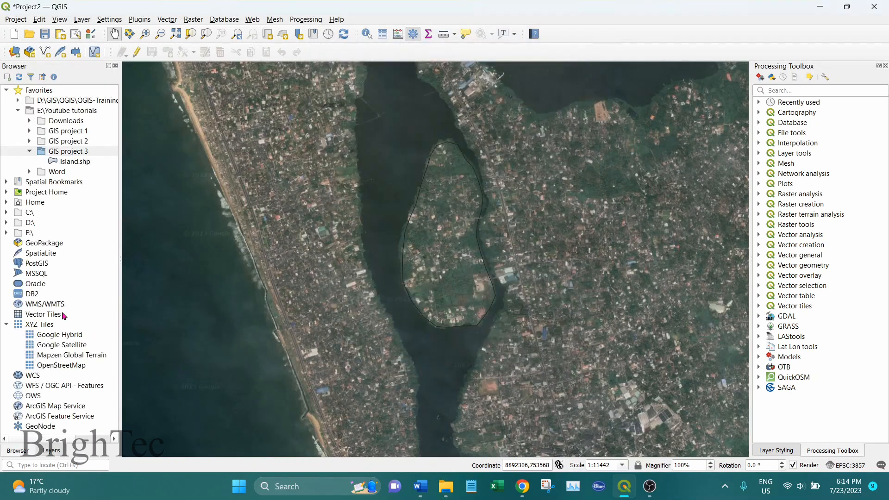
left_click(35, 156)
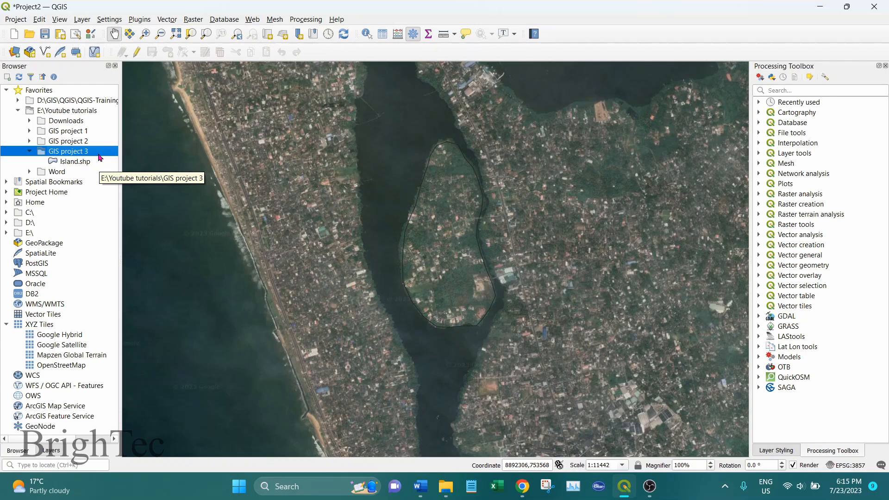
left_click(110, 20)
left_click(113, 7)
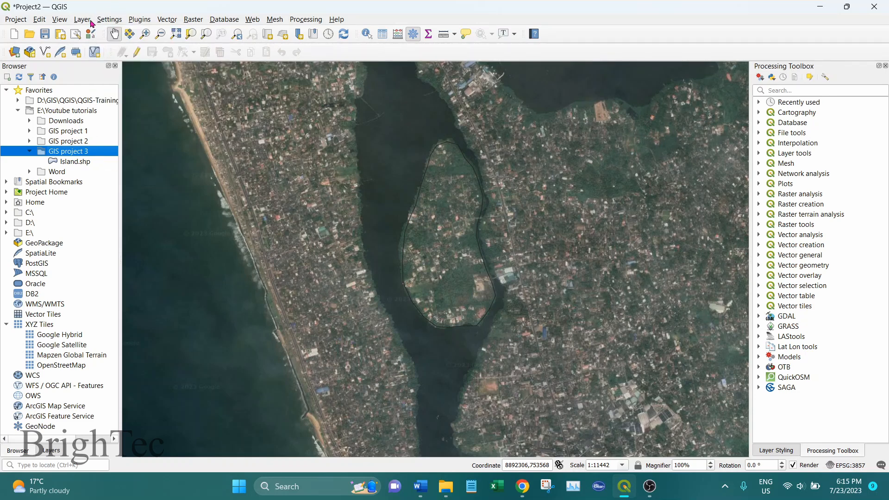
Step: Start a new GeoPackage layer with its database file saved as Project3_database in the GIS project 3 folder
left_click(83, 19)
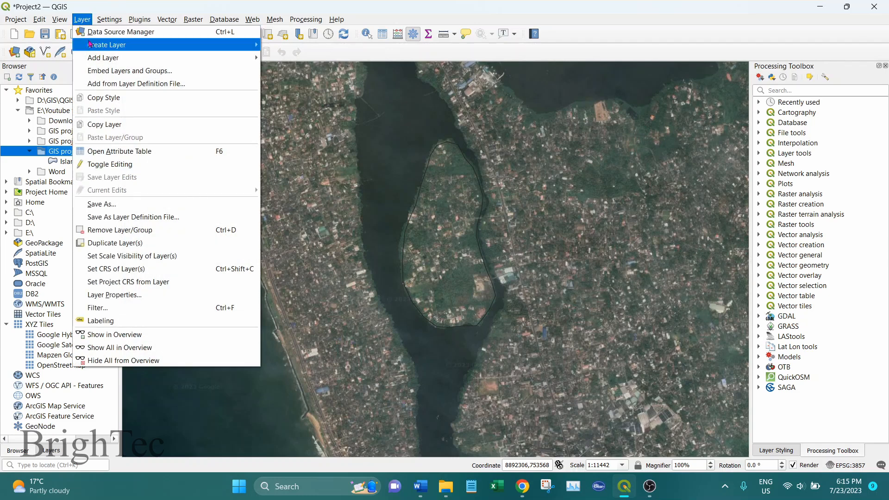
mouse_move(89, 46)
left_click(306, 45)
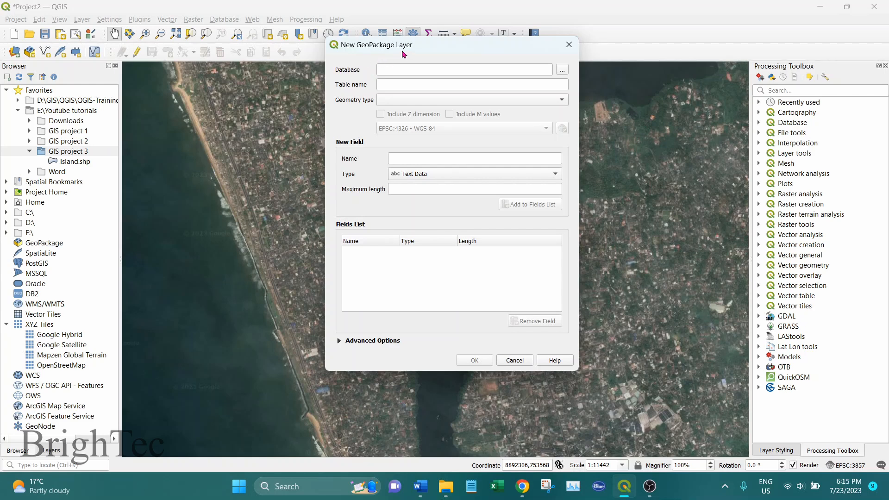
left_click(562, 70)
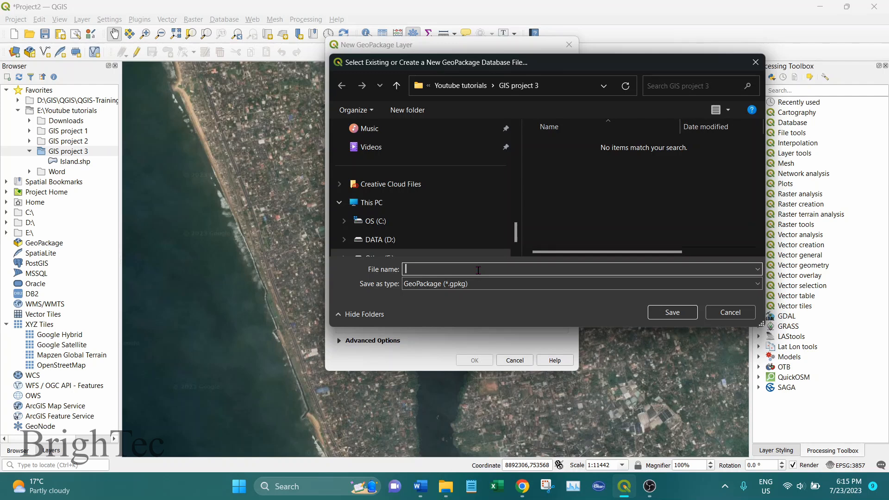
type("roject3_database")
left_click(687, 317)
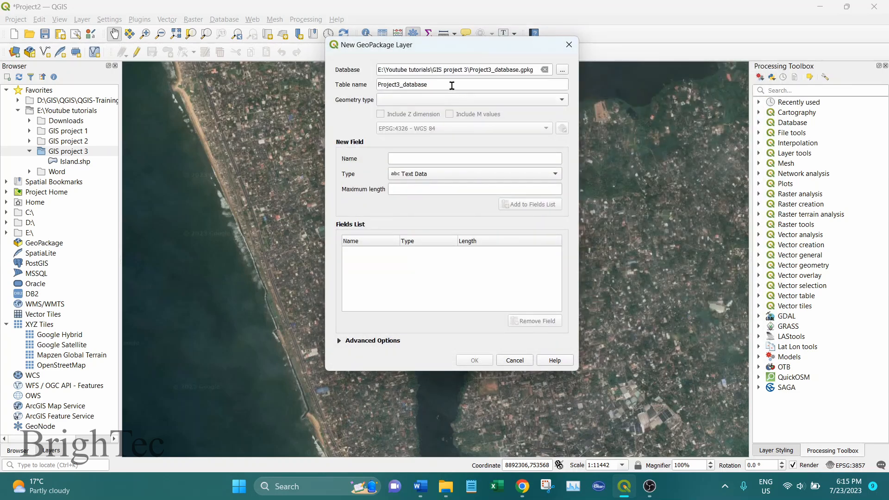
Step: Replace the new GeoPackage layer's table name with Landuse
double_click(452, 85)
left_click_drag(471, 69, 513, 69)
left_click(502, 77)
double_click(442, 84)
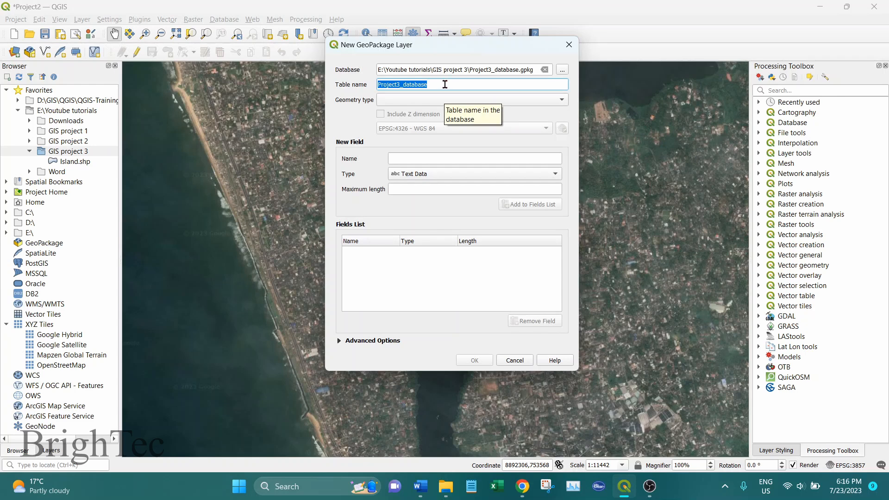
left_click(444, 85)
left_click_drag(426, 54, 370, 48)
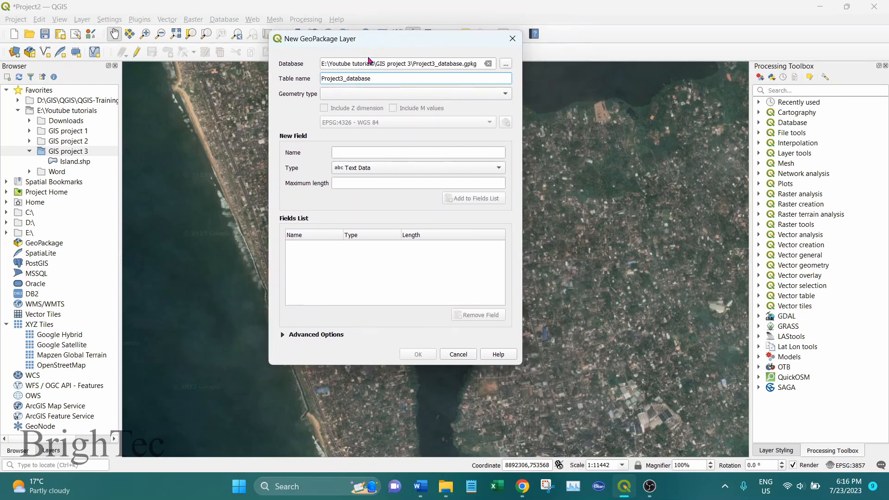
left_click_drag(383, 79, 317, 78)
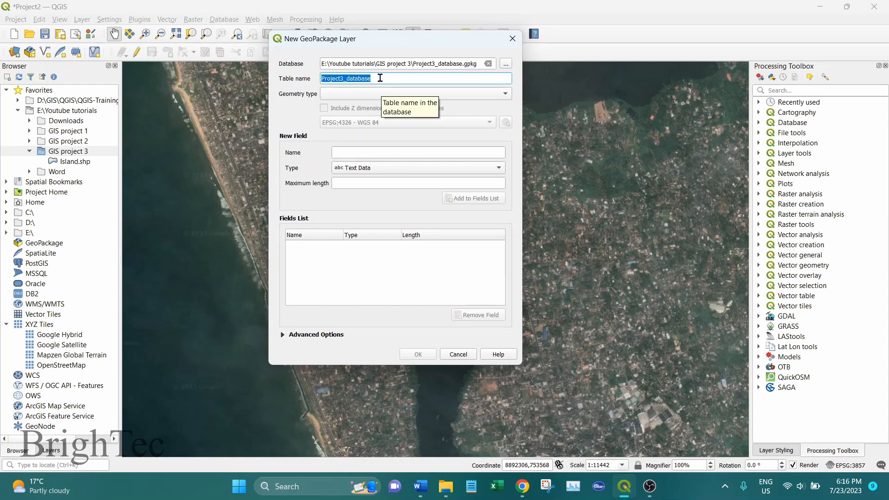
key("BackSpace")
left_click_drag(394, 35, 219, 32)
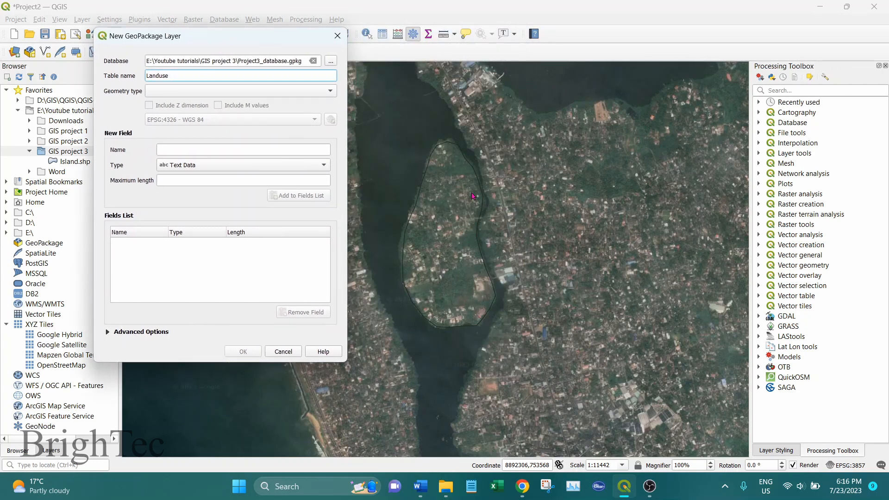
Step: Set the geometry type to Polygon and the coordinate system to EPSG:4326 - WGS 84, and create the layer
left_click(322, 94)
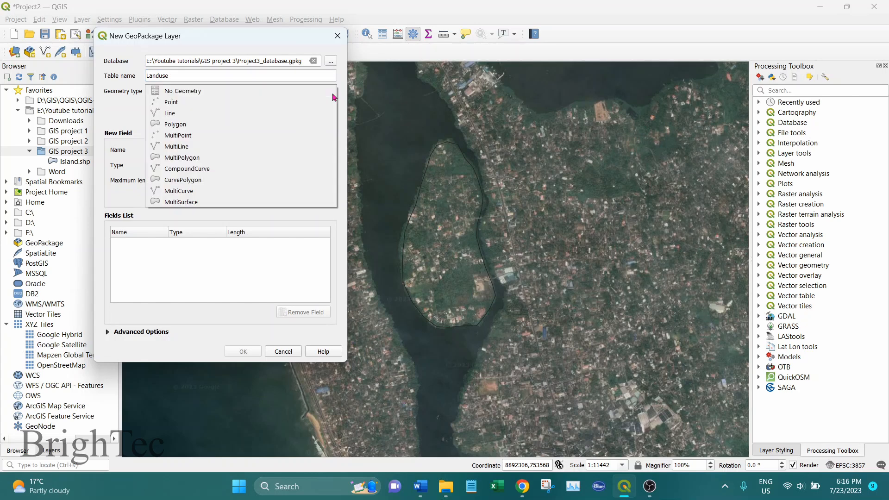
left_click(208, 124)
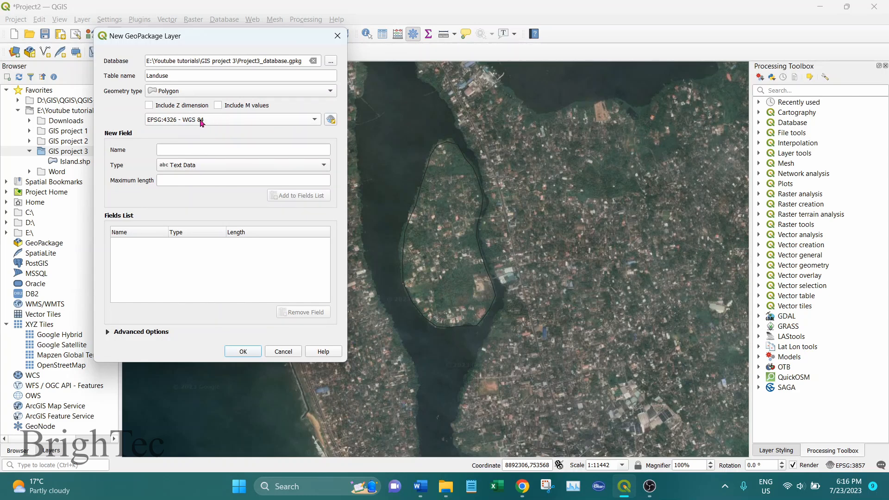
left_click(330, 120)
left_click(291, 101)
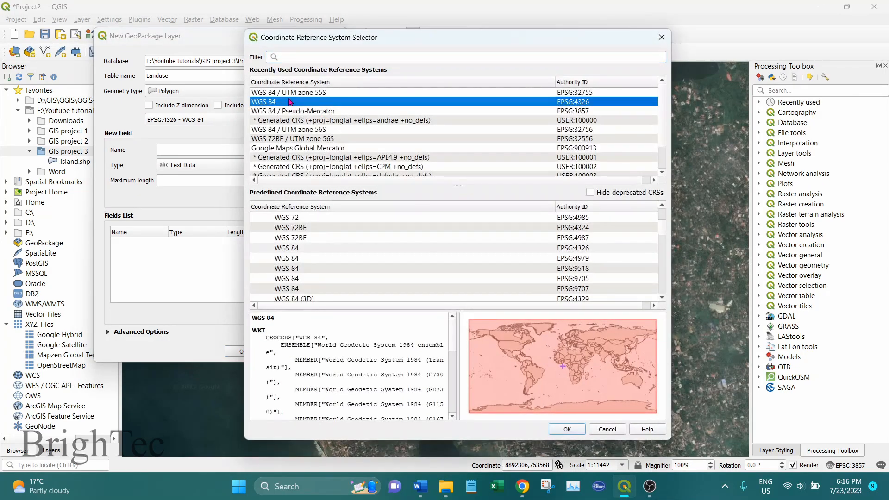
left_click(571, 430)
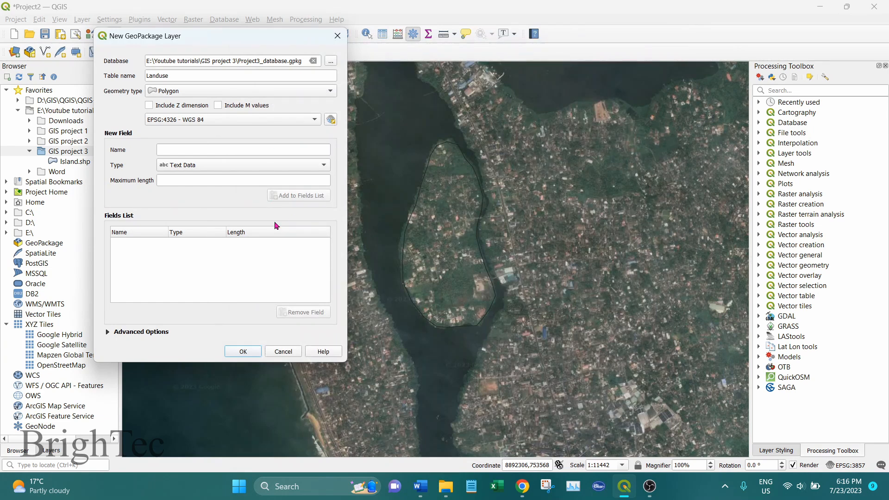
left_click(243, 352)
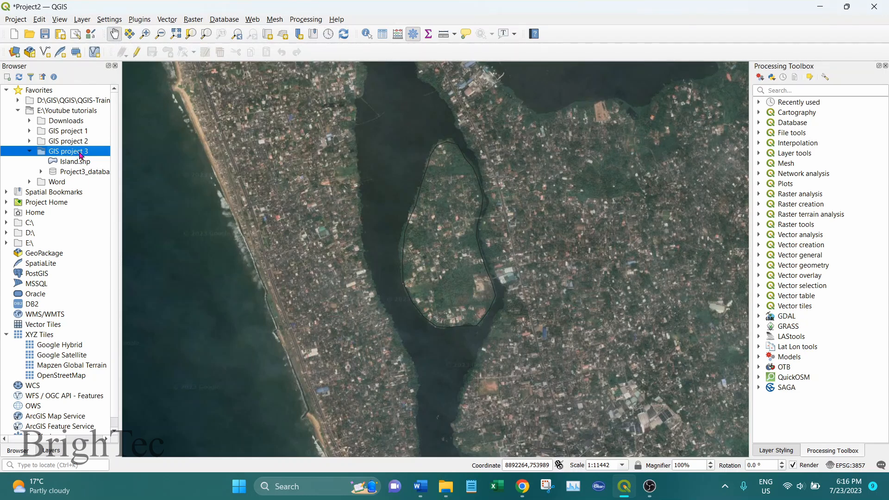
Step: Expand Project3_database.gpkg in the file browser and inspect its Landuse table
left_click(78, 175)
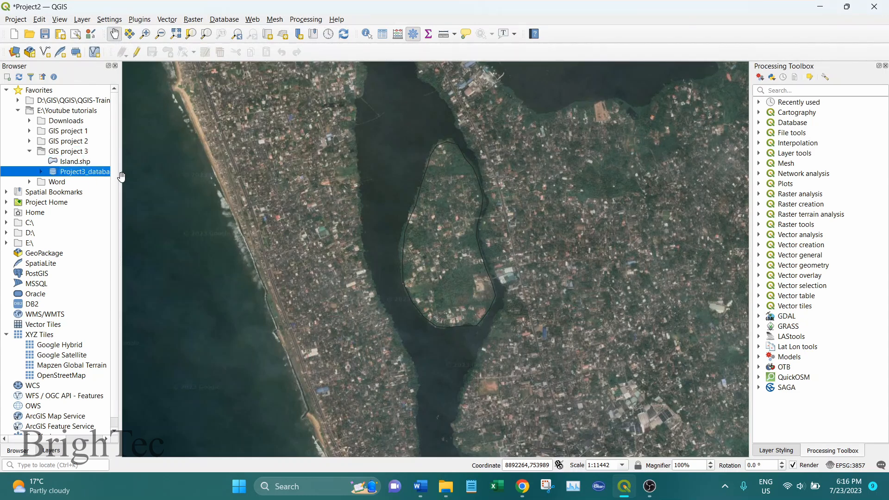
left_click_drag(119, 176, 206, 182)
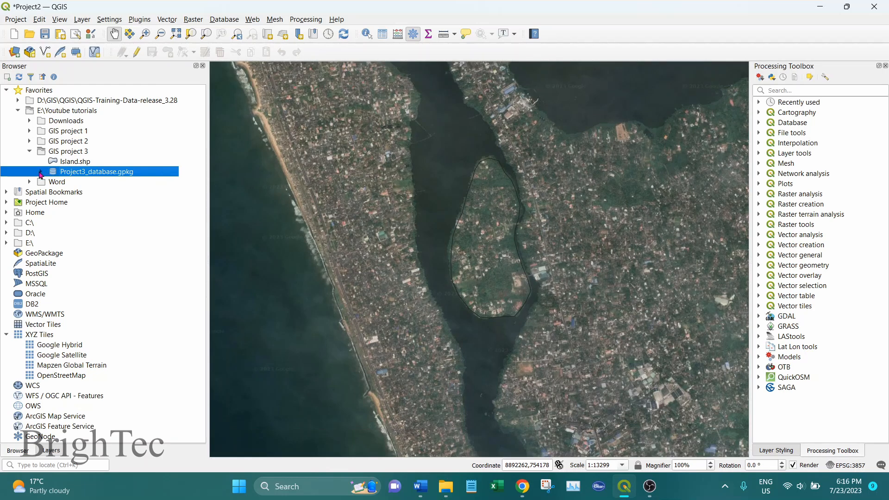
left_click(41, 173)
left_click(98, 182)
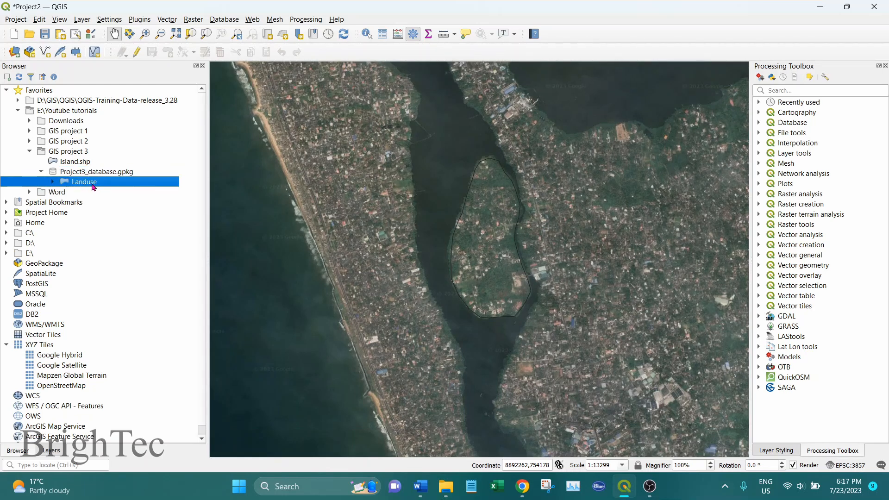
Step: Select the Landuse layer in the project and turn on its editing mode
left_click(51, 450)
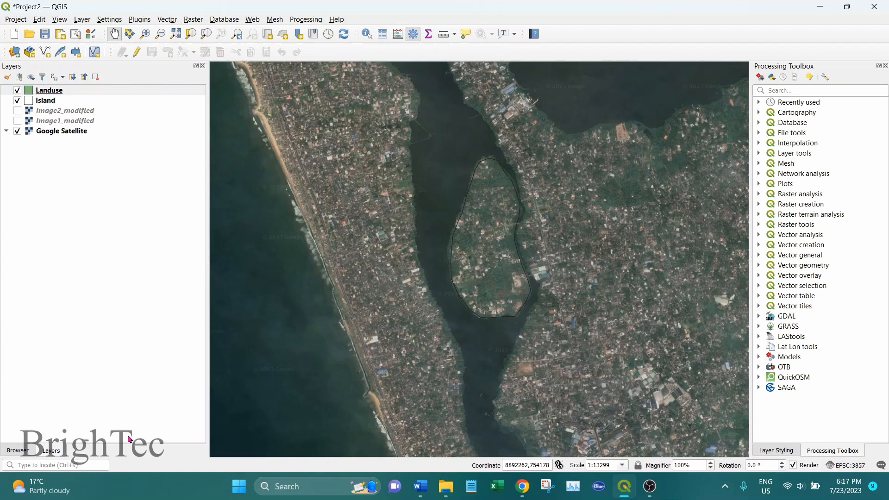
left_click(51, 92)
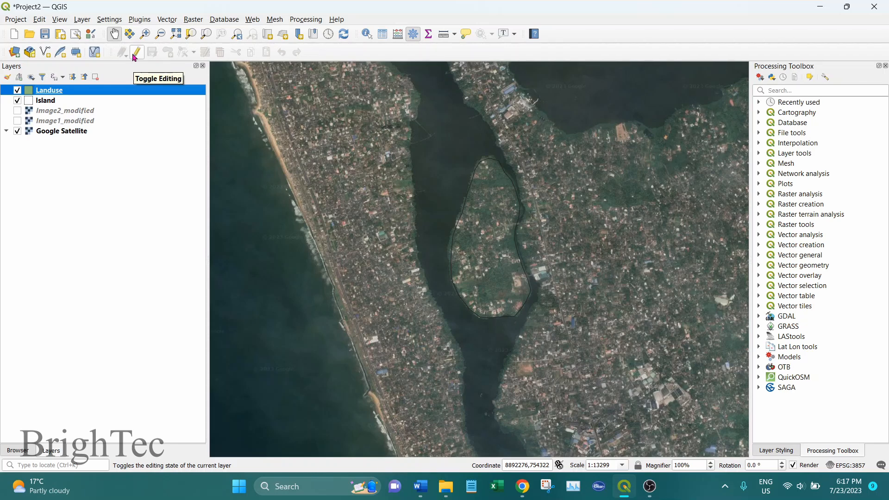
left_click(134, 55)
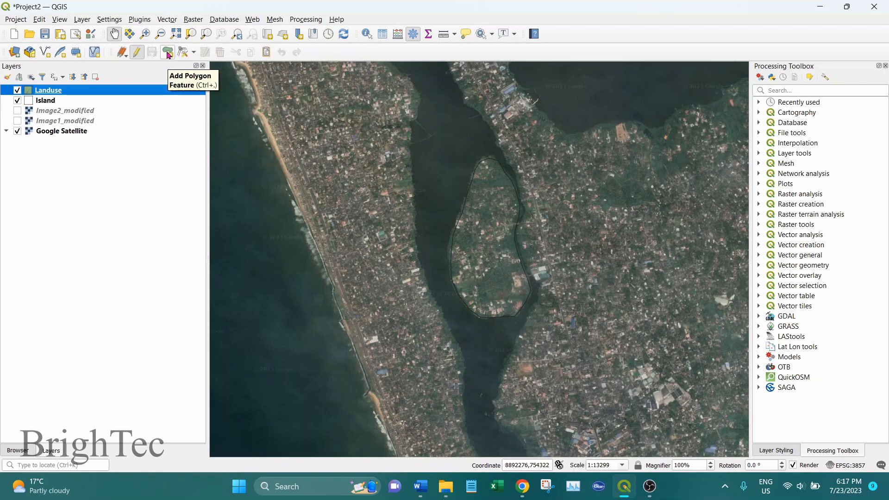
Step: Start a Landuse polygon around the island's built-up area, tracing its southern edge and its western side northward along the houses
left_click(167, 53)
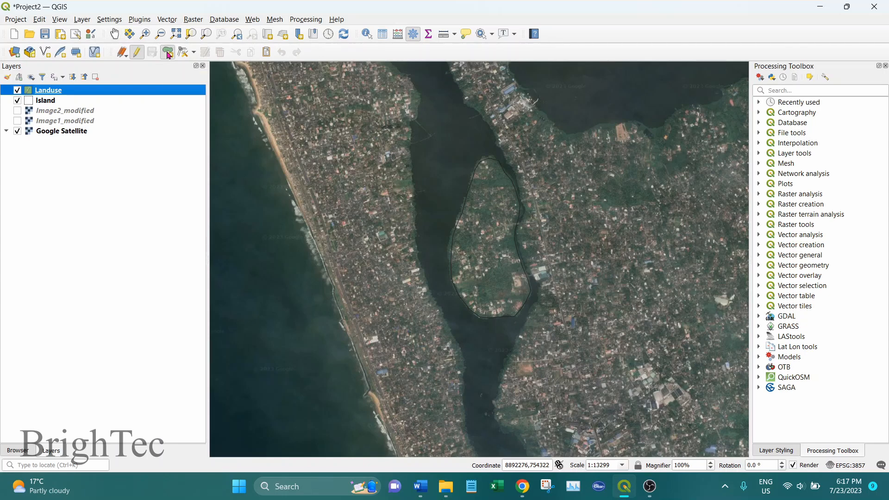
scroll(506, 303, "up", 3)
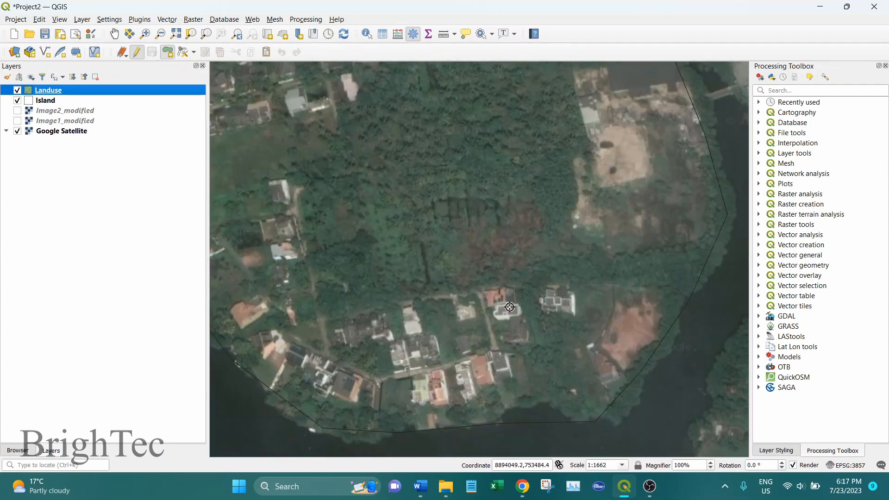
scroll(506, 304, "down", 1)
left_click_drag(454, 238, 484, 261)
scroll(484, 261, "up", 1)
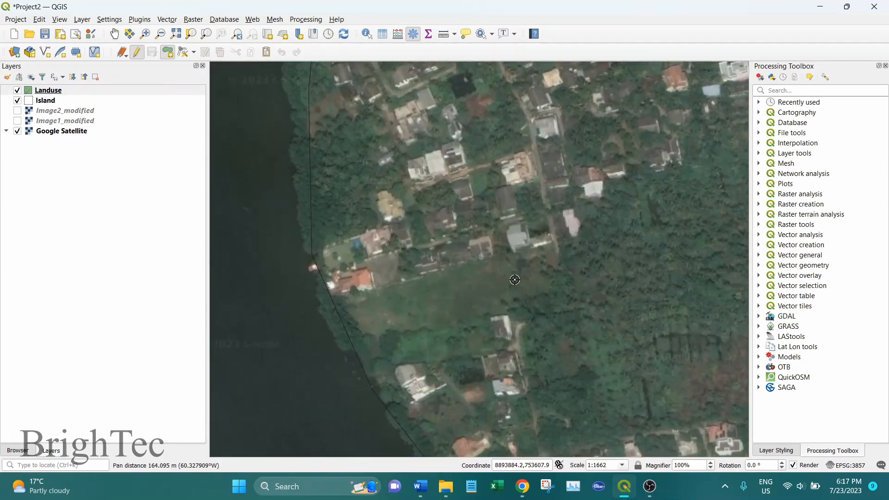
left_click_drag(571, 256, 573, 304)
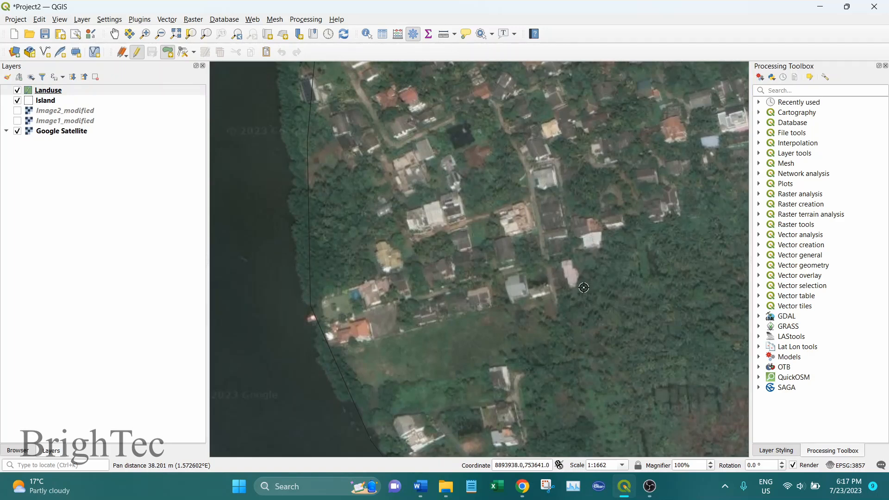
left_click(559, 297)
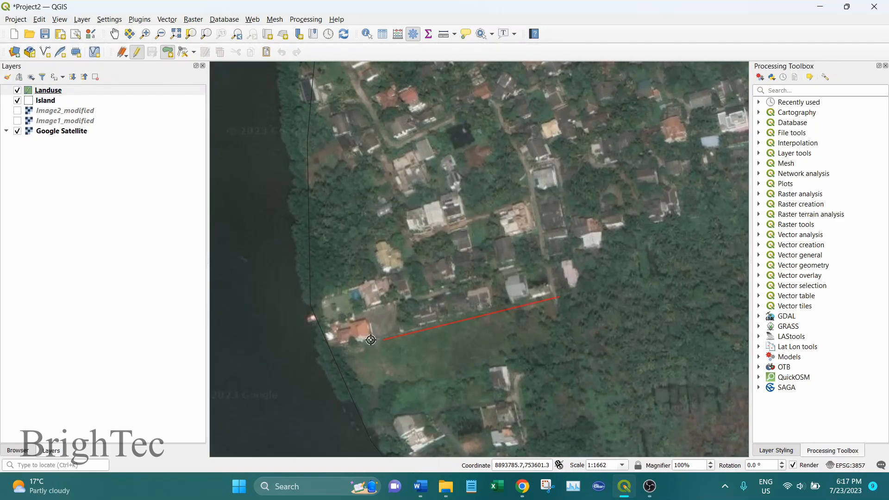
left_click(336, 346)
left_click(323, 298)
left_click(385, 277)
left_click(387, 211)
left_click(356, 160)
left_click(334, 149)
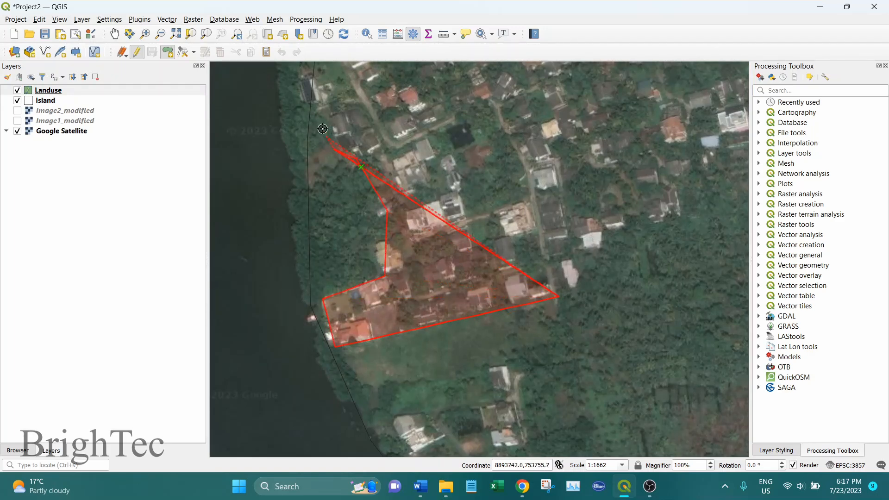
left_click(318, 115)
left_click(297, 98)
Step: Continue the polygon around the built-up area's northwestern corner and eastward along its northern edge
left_click_drag(301, 95, 316, 250)
left_click(306, 226)
left_click(383, 185)
left_click(428, 209)
left_click(479, 196)
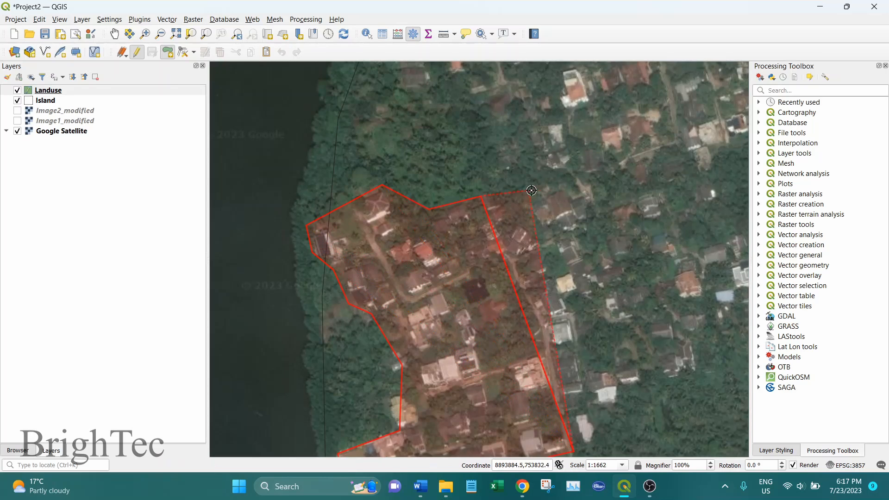
left_click(565, 188)
scroll(407, 176, "down", 1)
left_click_drag(587, 193, 448, 269)
left_click(441, 252)
left_click(472, 245)
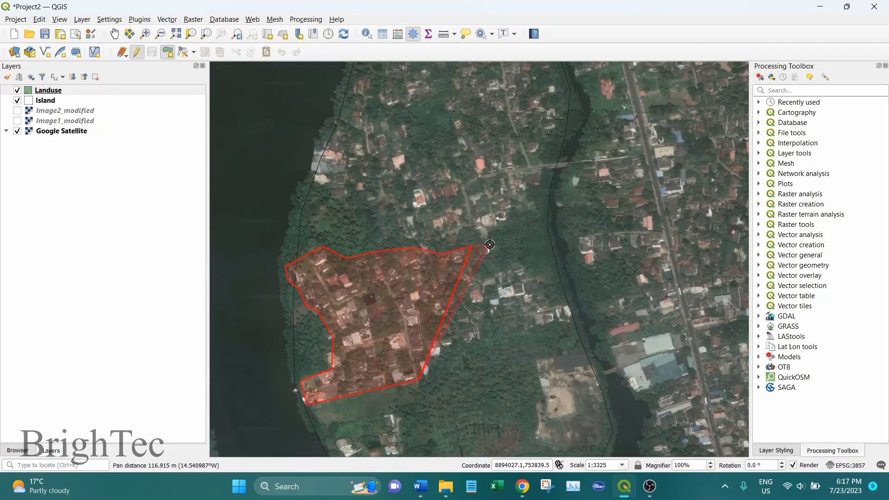
left_click(496, 247)
Step: Finish the Landuse polygon around the built-up area along its eastern tip and southeastern edge, keeping the autogenerated fid
left_click(548, 282)
left_click(570, 311)
left_click(551, 325)
left_click(498, 320)
left_click(443, 349)
left_click(434, 363)
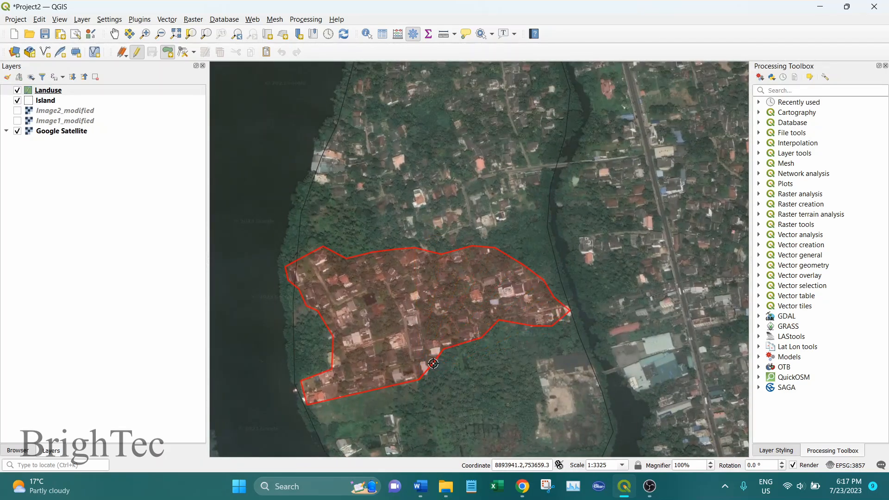
left_click(439, 378)
right_click(439, 379)
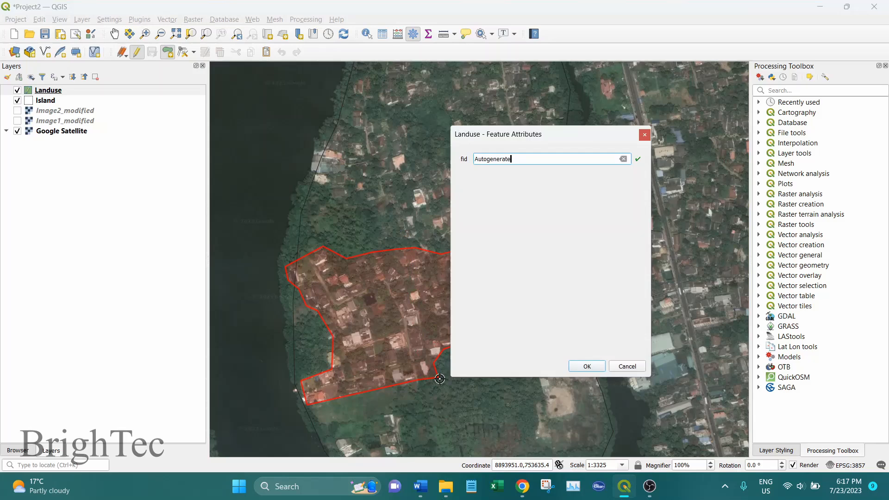
left_click(587, 366)
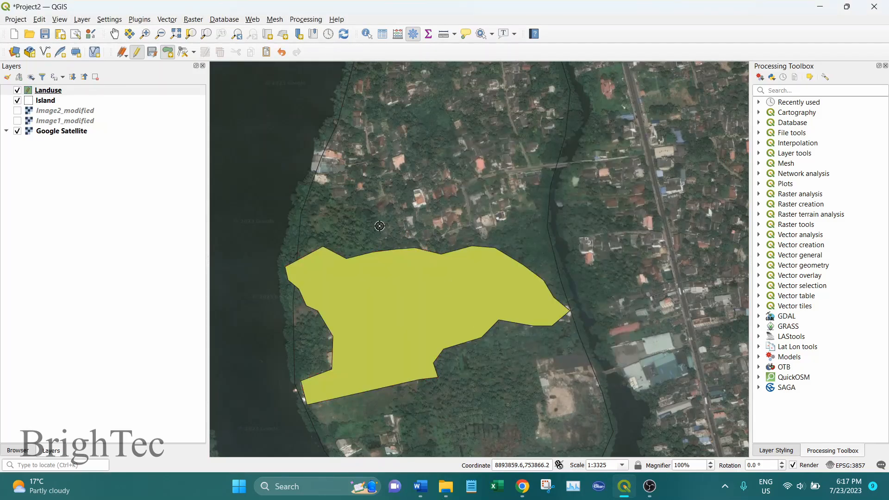
Step: Start a second Landuse polygon around the houses north of the first one, tracing their southern and eastern edges up to the road
scroll(429, 222, "up", 1)
left_click(386, 233)
left_click(444, 285)
left_click(563, 259)
left_click(671, 122)
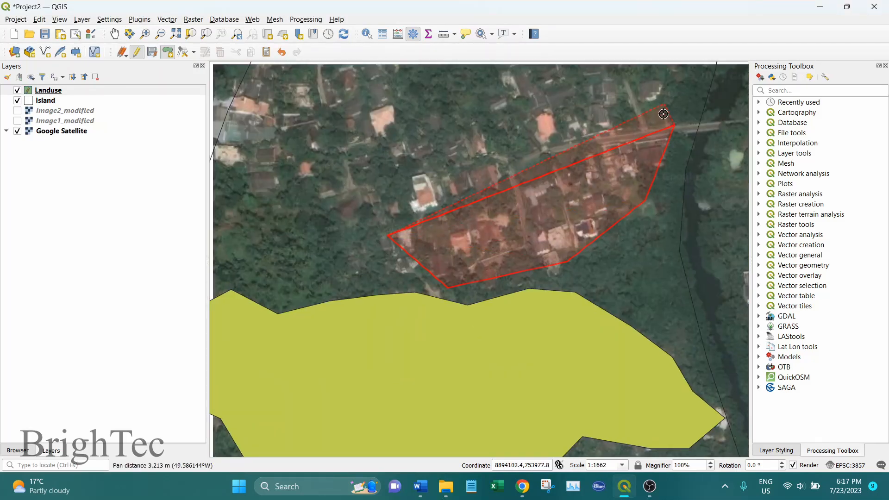
Step: Continue the second polygon north of the road, around the houses' eastern, northern and western sides
left_click_drag(658, 99, 589, 352)
left_click(598, 333)
left_click(636, 281)
left_click(603, 205)
left_click(537, 126)
left_click(450, 162)
left_click(408, 245)
left_click(435, 327)
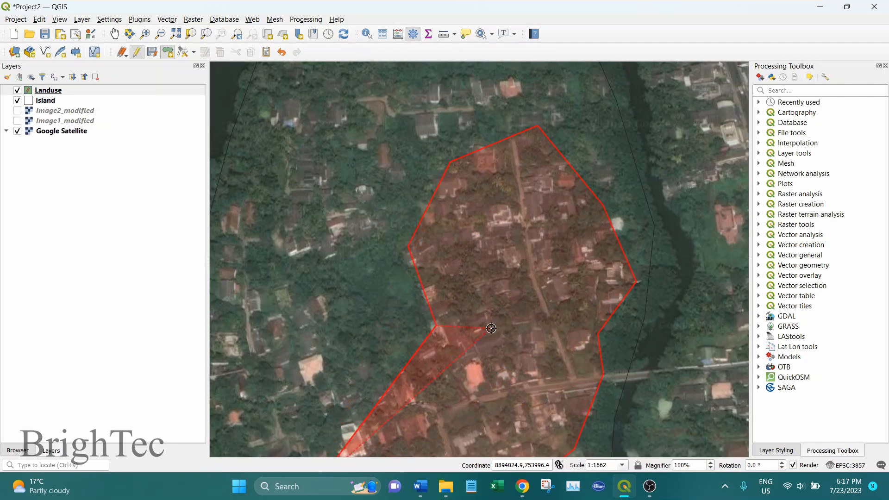
Step: Complete the second polygon down its southwestern side and save the feature with the autogenerated fid
left_click_drag(490, 329, 540, 192)
left_click(432, 266)
left_click(391, 284)
right_click(441, 288)
left_click(583, 385)
Step: Start a third Landuse polygon around the houses on the island's western side, tracing the southern edge and the eastern side northward
left_click_drag(384, 278, 573, 332)
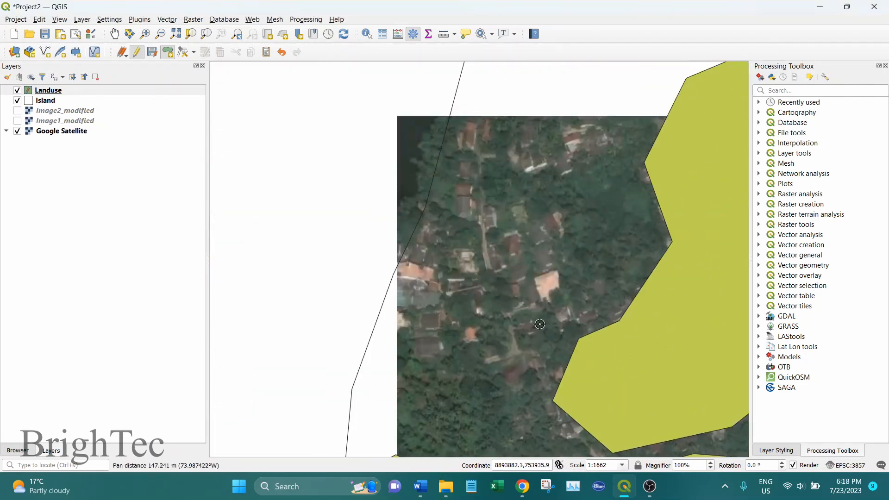
left_click(397, 340)
left_click(503, 380)
left_click(561, 338)
left_click(572, 259)
left_click(572, 197)
left_click(600, 161)
left_click_drag(599, 165, 540, 356)
left_click(572, 303)
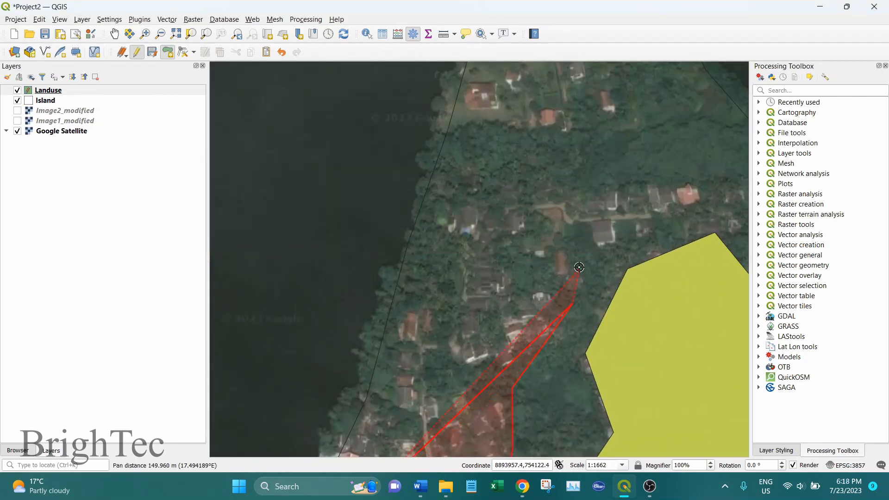
Step: Continue the third polygon around the row of houses extending northeast, and back west to the northwestern corner
left_click(578, 256)
left_click(568, 236)
left_click(597, 224)
left_click(638, 231)
left_click(676, 200)
left_click(627, 187)
left_click(459, 210)
left_click(459, 261)
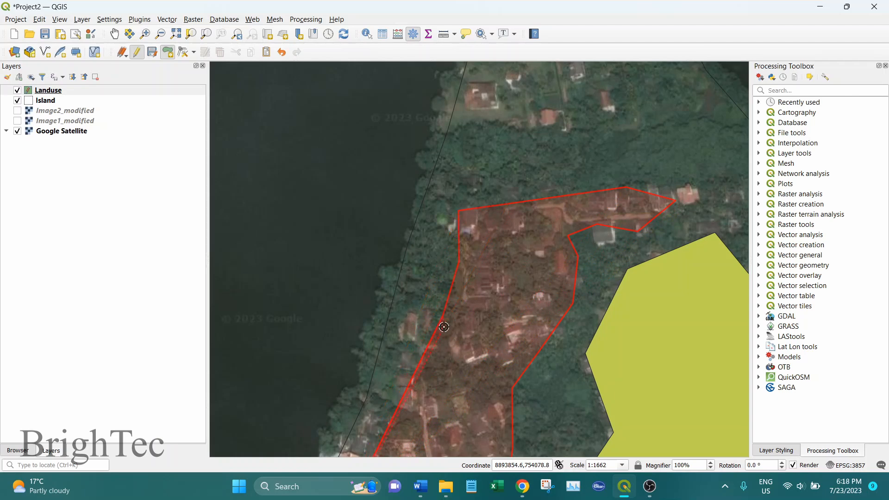
Step: Complete the third polygon southward along the riverside houses and save the feature with the autogenerated fid
left_click_drag(444, 326, 485, 198)
left_click(443, 178)
left_click(423, 258)
left_click(373, 335)
left_click(363, 390)
right_click(363, 389)
left_click(588, 402)
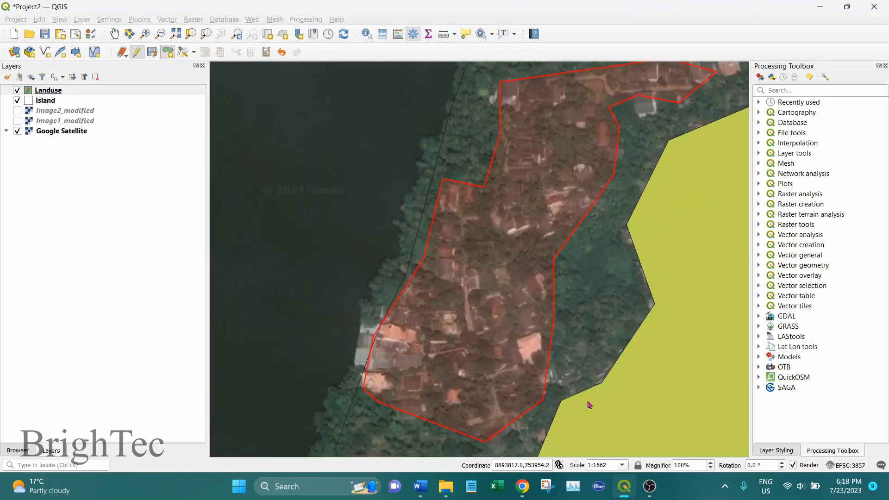
Step: Start a fourth Landuse polygon around the houses at the island's northern tip, tracing their southern and eastern edges
scroll(552, 315, "down", 1)
scroll(525, 129, "up", 1)
left_click_drag(561, 157, 407, 262)
left_click(386, 281)
left_click(491, 296)
left_click(532, 264)
left_click(511, 192)
Step: Complete the northern-tip polygon along its northern and western edges and save the feature with the autogenerated fid
left_click(475, 148)
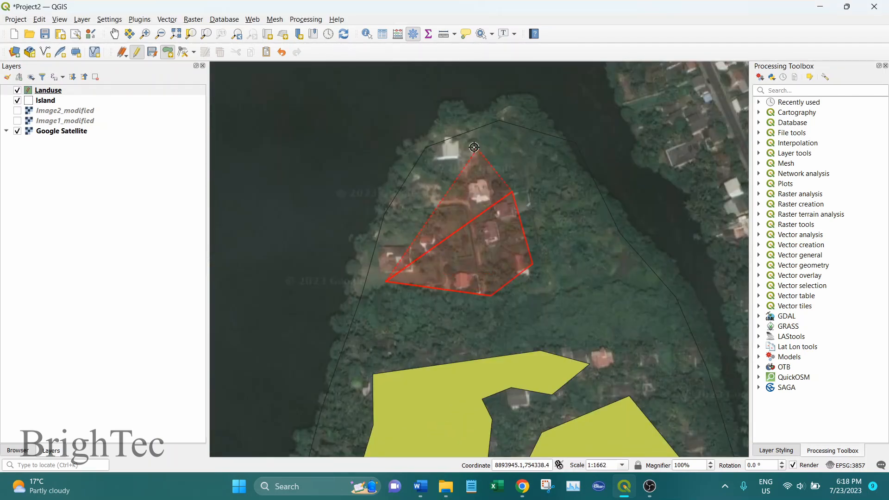
left_click(445, 138)
left_click(409, 168)
left_click(372, 268)
right_click(371, 269)
left_click(582, 418)
Step: Start a fifth Landuse polygon at the island's southern end, tracing the northwestern houses and the edge down to the inner corner
left_click_drag(583, 418, 530, 121)
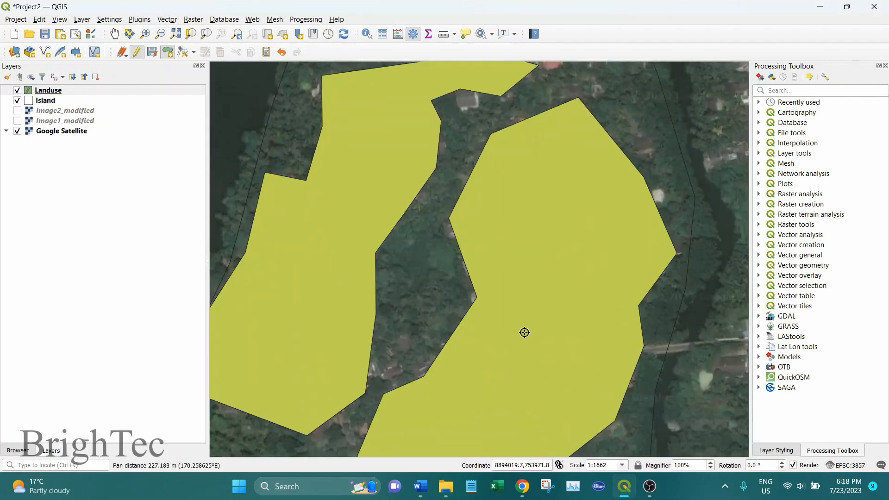
scroll(523, 332, "down", 1)
left_click_drag(524, 332, 527, 191)
left_click_drag(533, 357, 488, 108)
scroll(486, 272, "up", 1)
left_click_drag(396, 273, 501, 277)
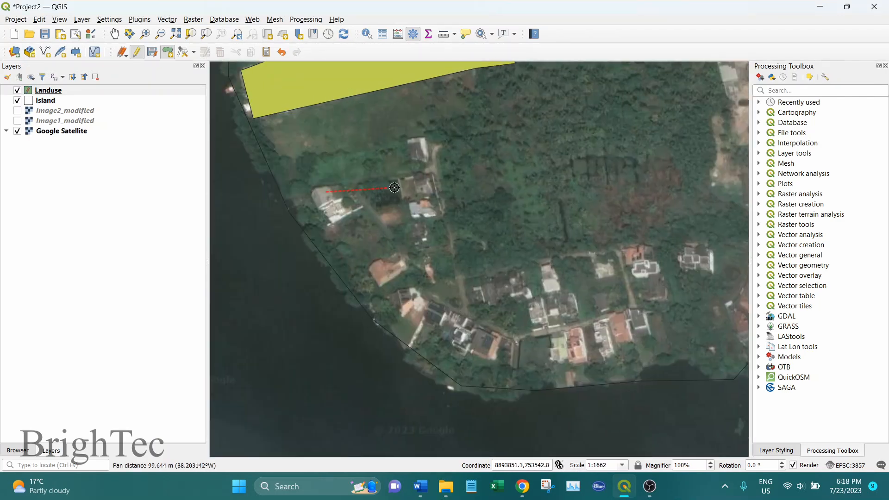
left_click(328, 191)
left_click(409, 175)
left_click(411, 137)
left_click(441, 136)
left_click(458, 249)
Step: Continue the fifth polygon along the northern edge of the southern houses, around the eastern end and back along the riverside
left_click(472, 249)
left_click(622, 242)
left_click(679, 263)
left_click(591, 368)
left_click(515, 363)
left_click(420, 341)
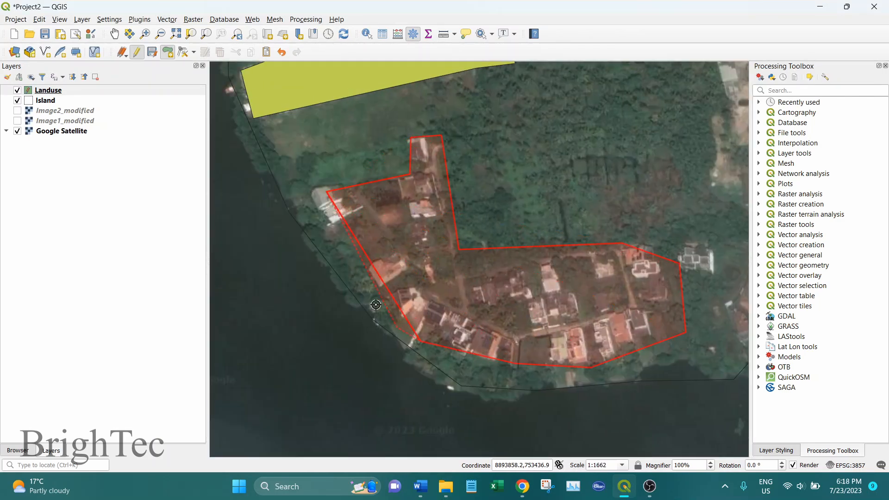
Step: Complete the fifth polygon up its southwestern side to the westernmost house and save the feature with the autogenerated fid
left_click(366, 287)
left_click(317, 207)
left_click(315, 189)
right_click(315, 190)
left_click(588, 436)
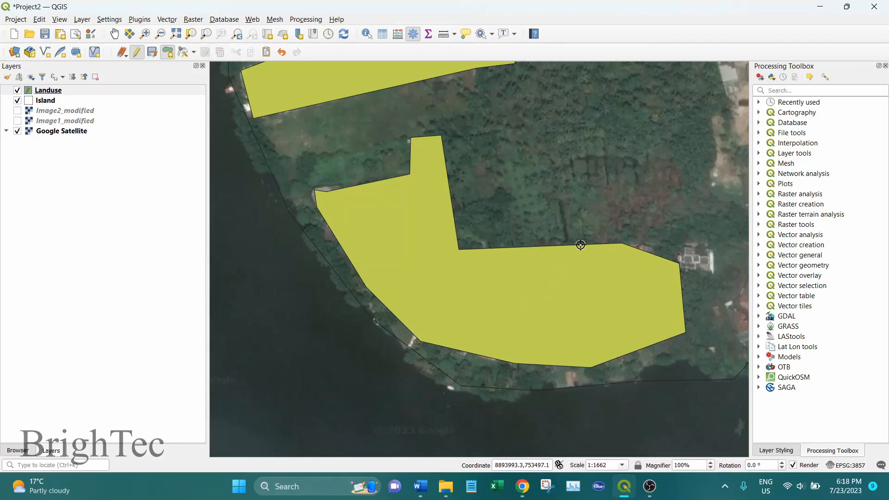
Step: Save the Landuse layer edits and turn off the layer's editing mode
scroll(591, 216, "down", 2)
left_click_drag(591, 216, 531, 273)
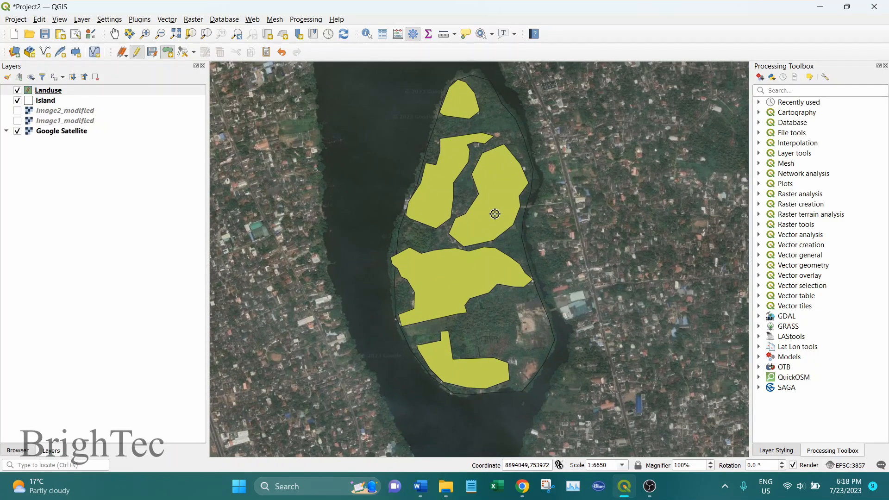
left_click(152, 56)
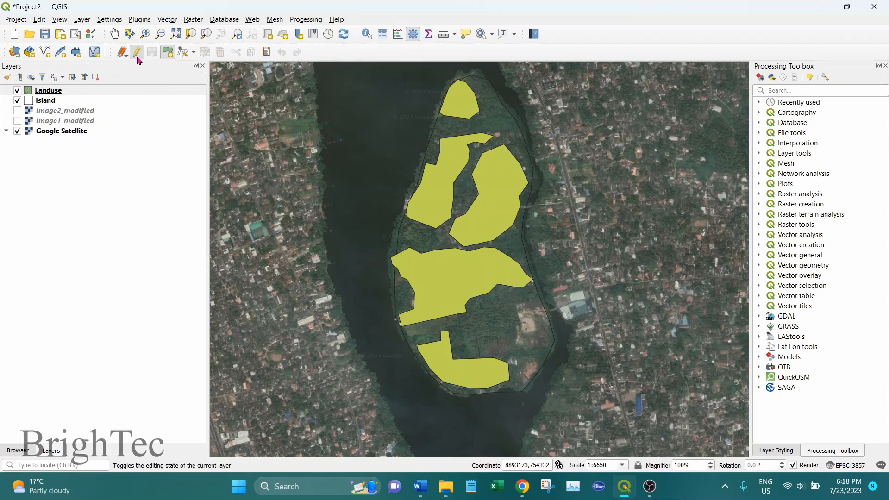
left_click(137, 57)
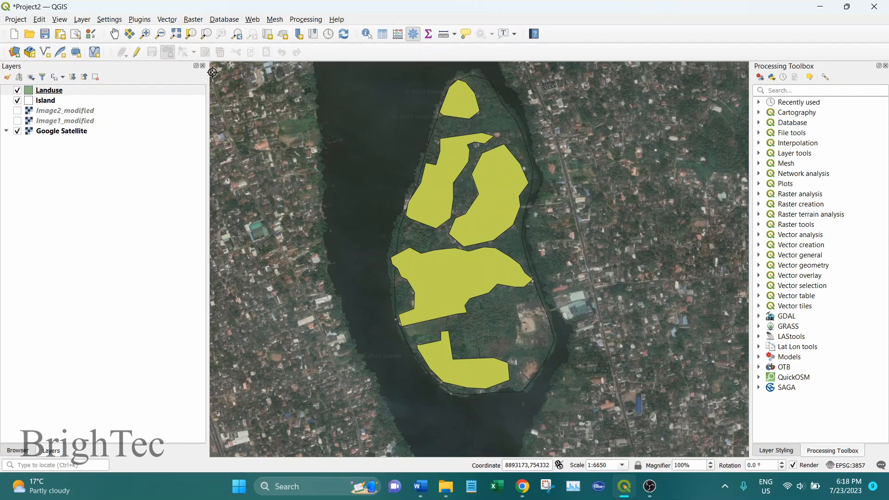
Step: Hide the Landuse layer to view the imagery beneath it, and show the layer again
left_click(19, 91)
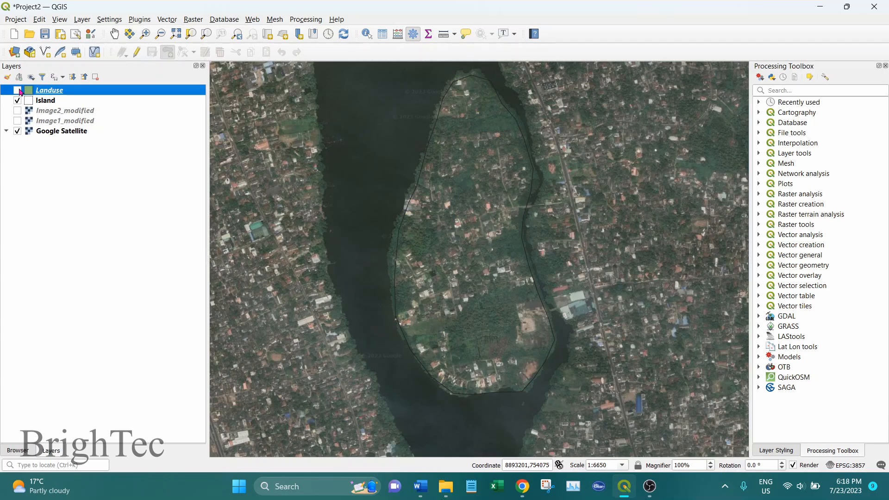
left_click(18, 91)
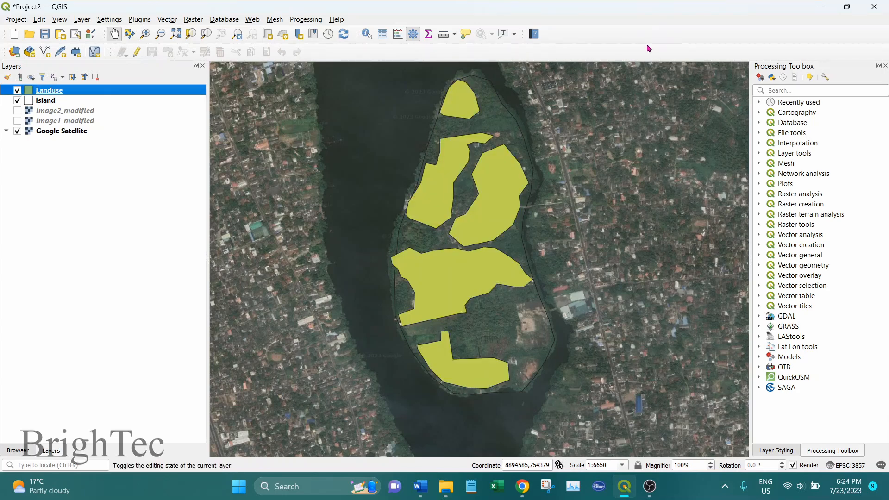
right_click(77, 93)
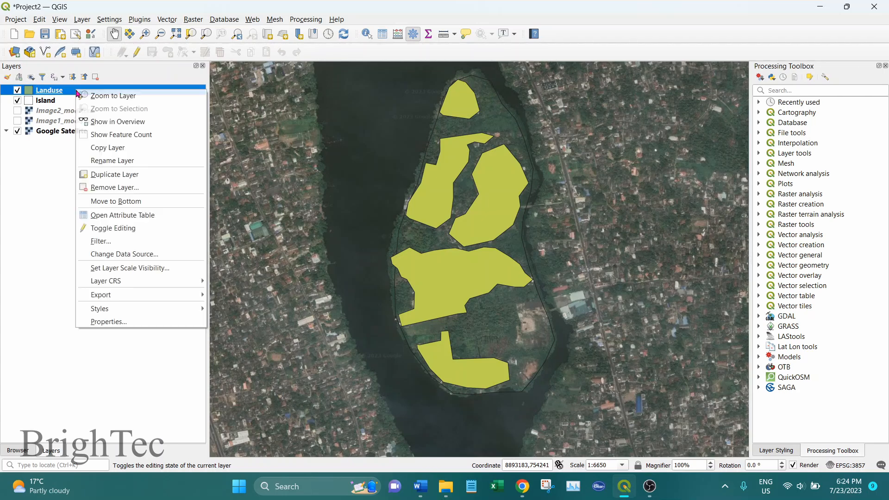
left_click(47, 170)
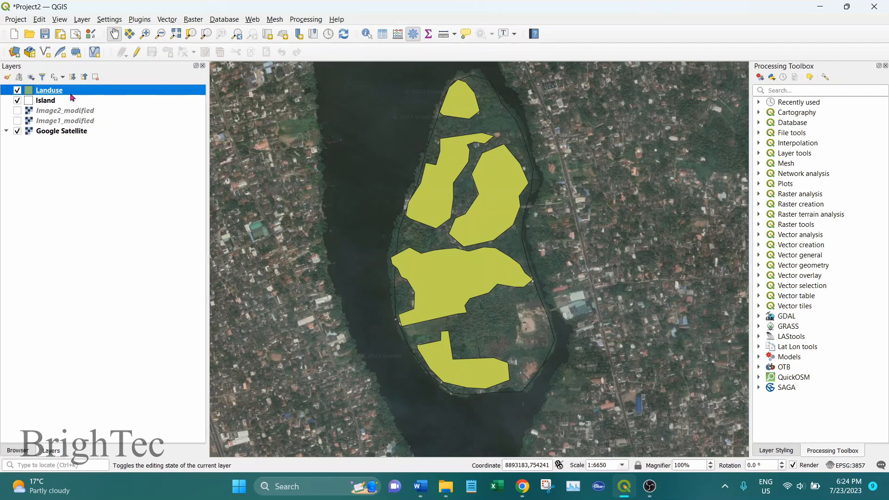
Step: Open the Landuse attribute table and move it clear of the digitized polygons
right_click(78, 92)
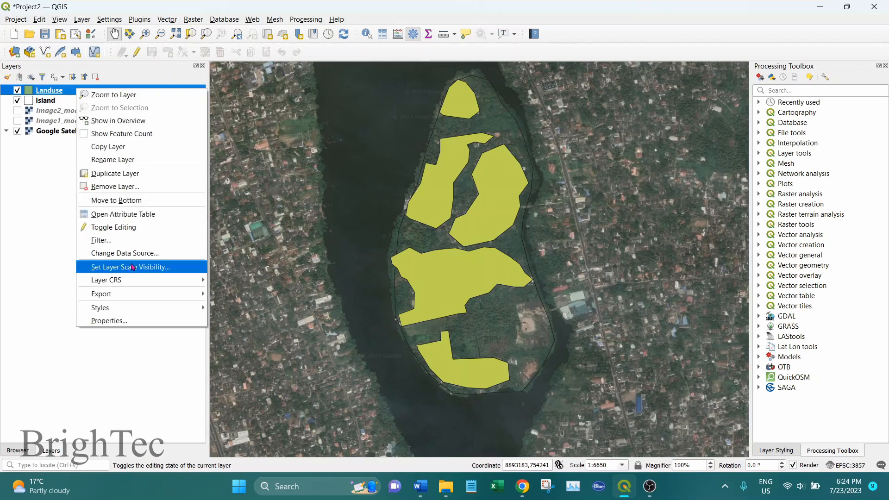
left_click(155, 215)
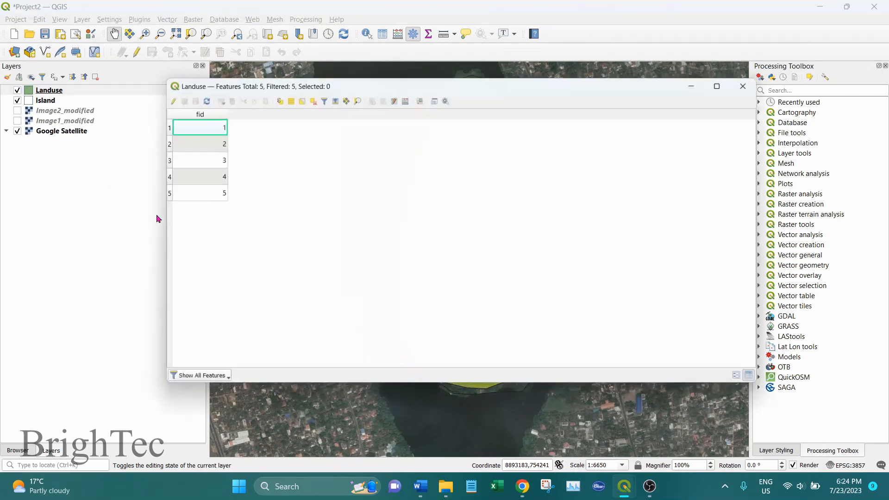
left_click_drag(280, 85, 681, 132)
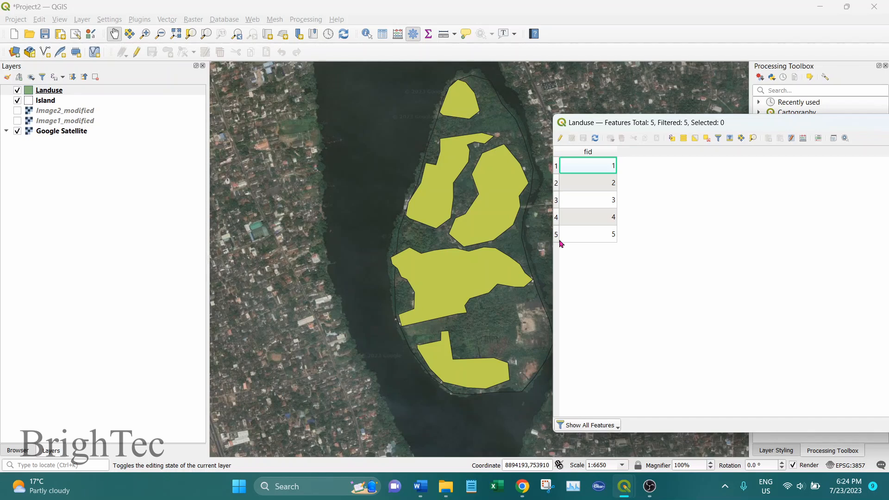
Step: Select each Landuse record from 1 to 5 in turn to identify its polygon on the map, and sort the table by fid
left_click(557, 170)
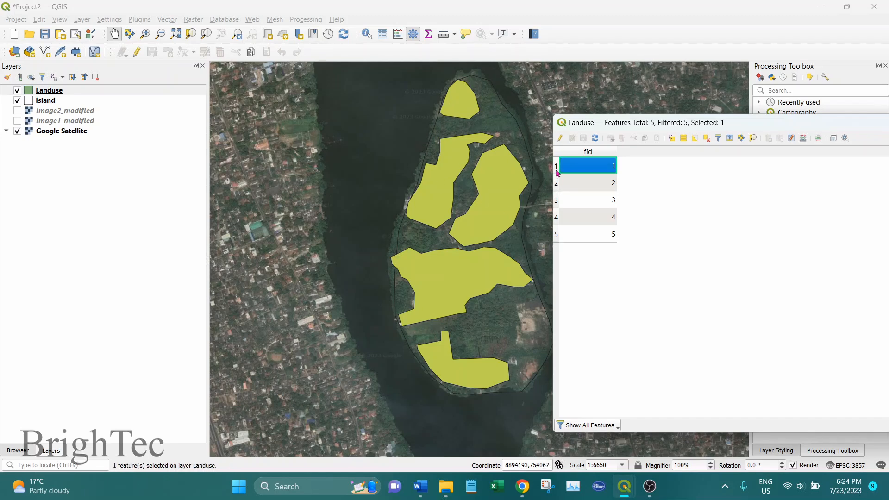
left_click(556, 181)
left_click(557, 201)
left_click(557, 218)
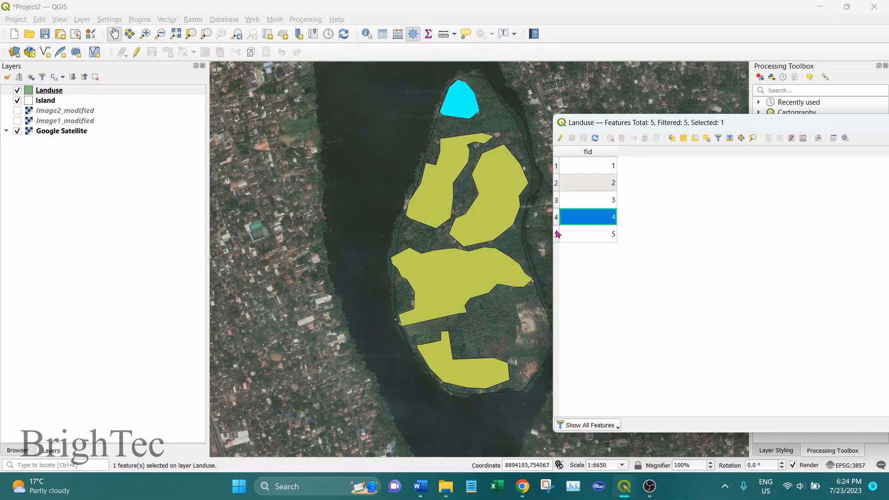
left_click(557, 234)
left_click(602, 154)
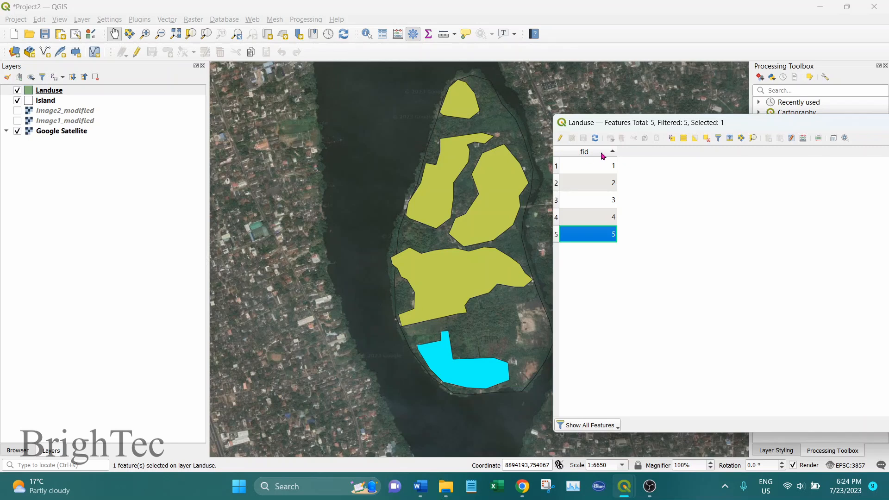
left_click_drag(618, 123, 610, 108)
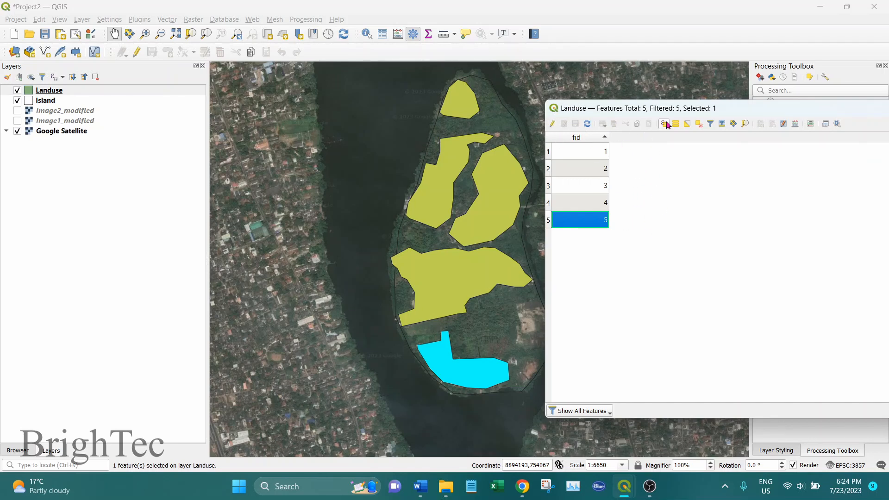
left_click_drag(649, 107, 640, 100)
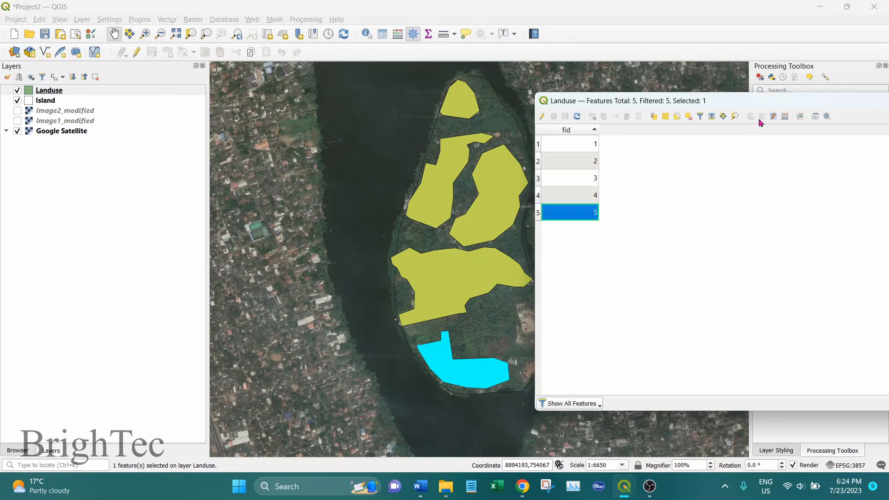
Step: Turn on editing in the attribute table and add a Text (string) field named Landuse with length 50
left_click(542, 117)
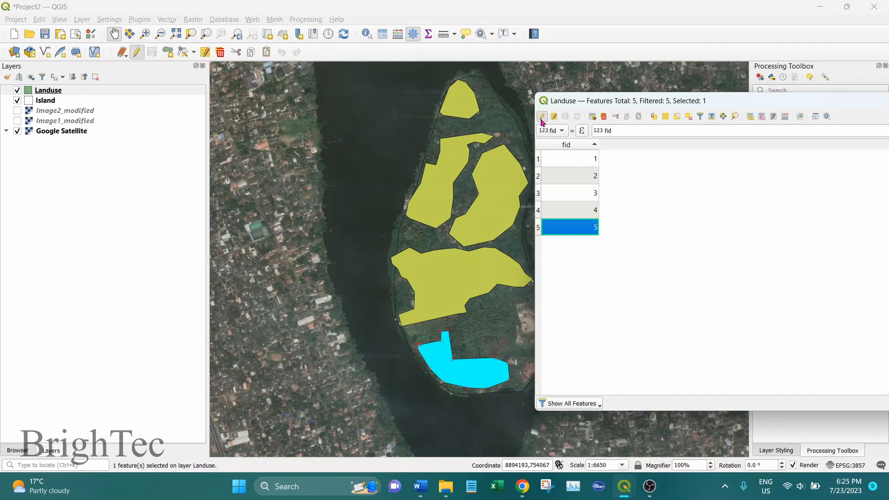
left_click(750, 117)
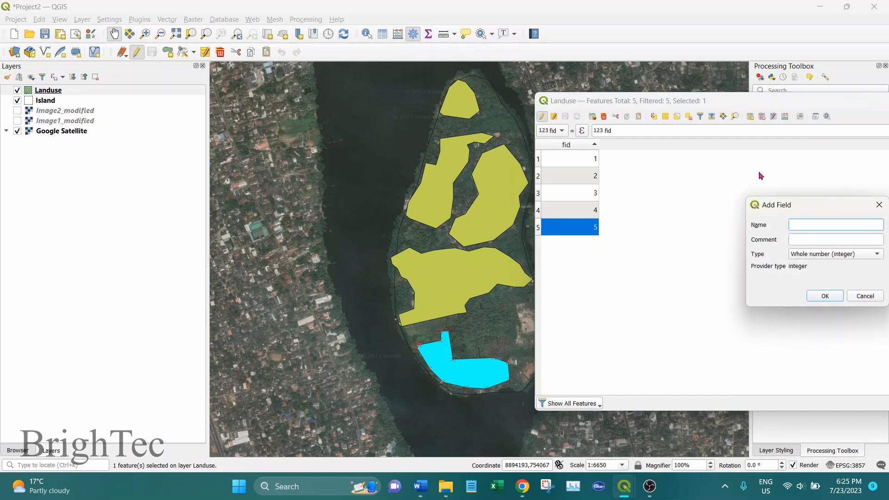
left_click_drag(779, 206, 658, 197)
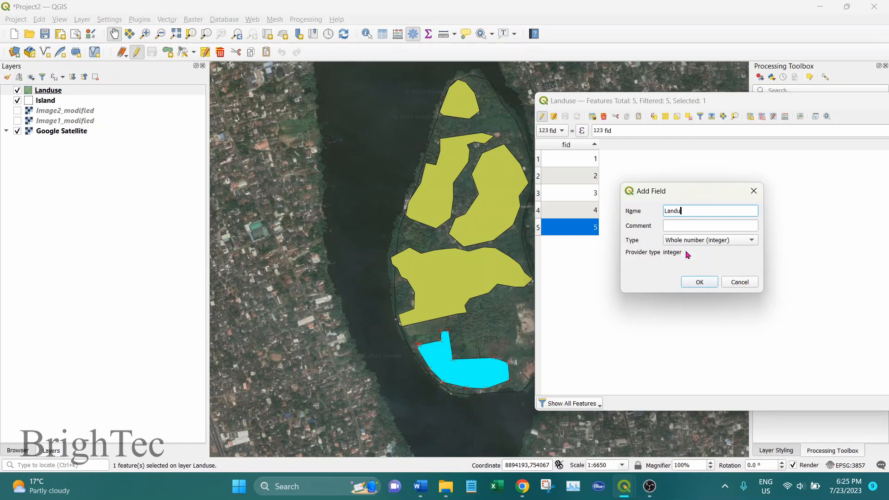
left_click(714, 240)
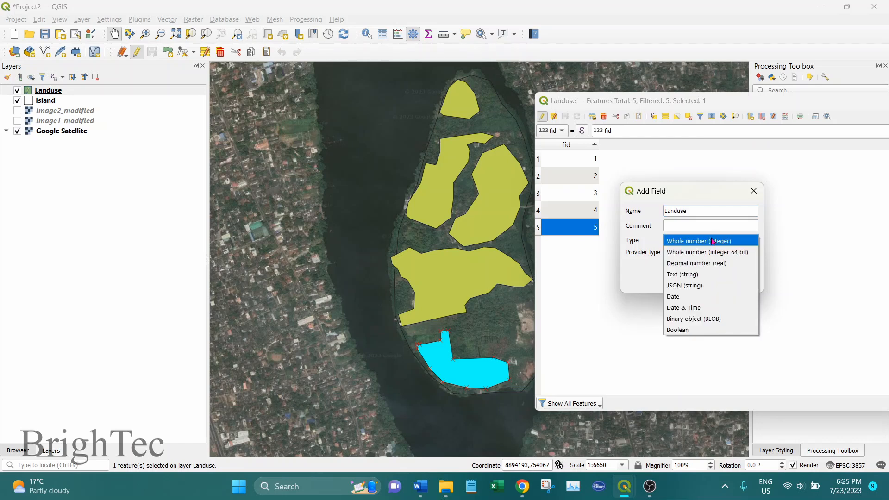
left_click(697, 275)
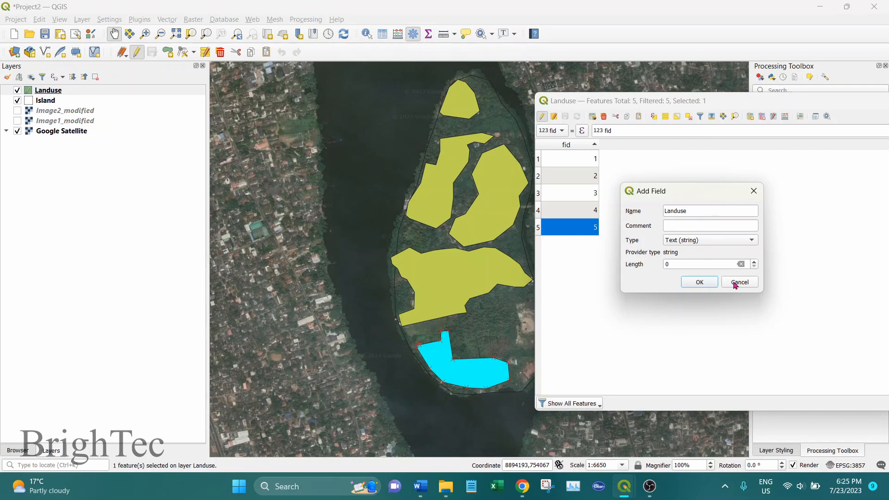
double_click(695, 263)
type("50")
left_click(706, 282)
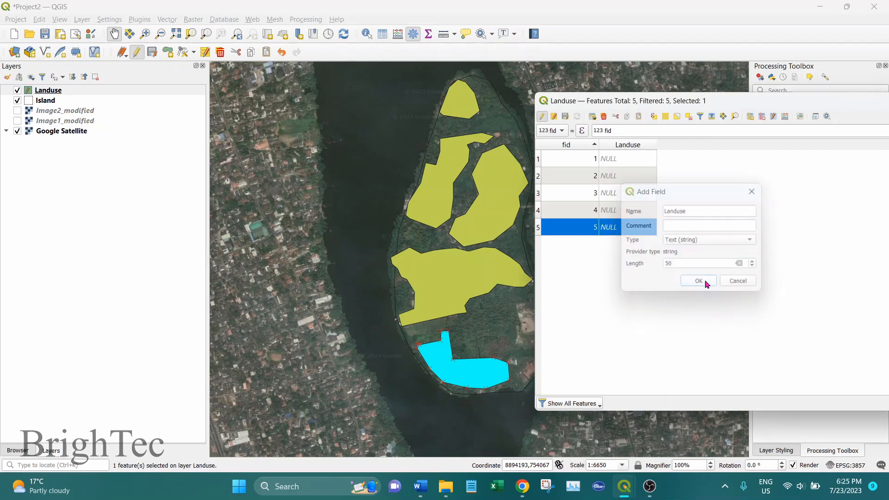
Step: Enter Residential as the Landuse value of the record with fid 1
left_click(645, 160)
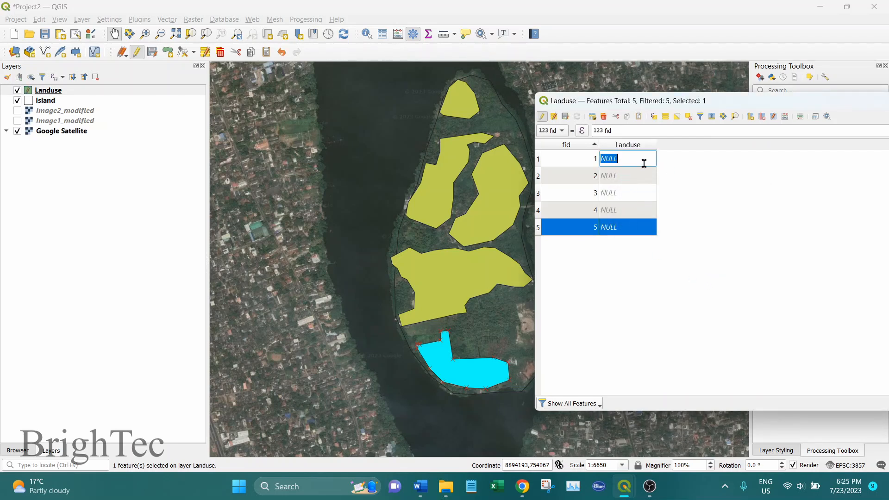
left_click(637, 144)
left_click(621, 147)
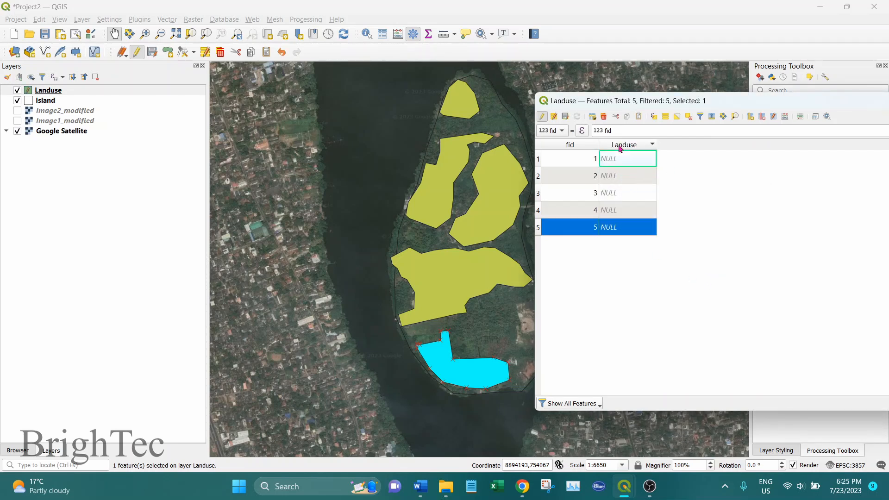
double_click(622, 156)
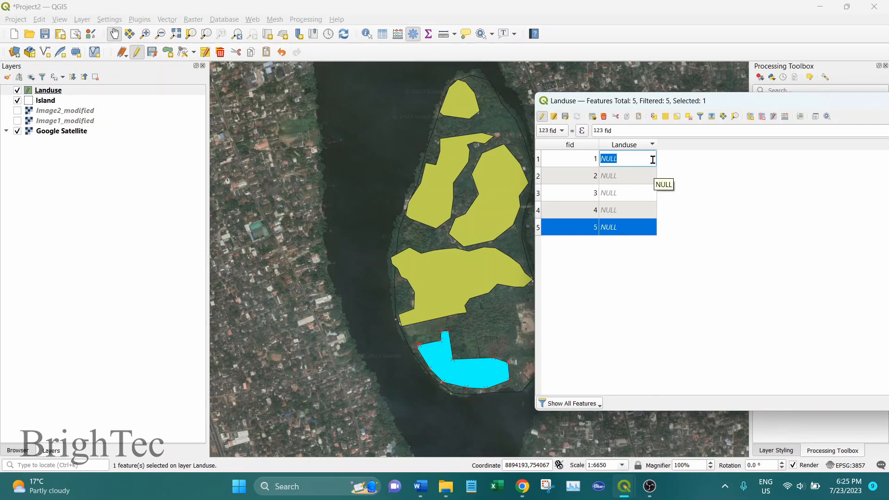
type("Residential")
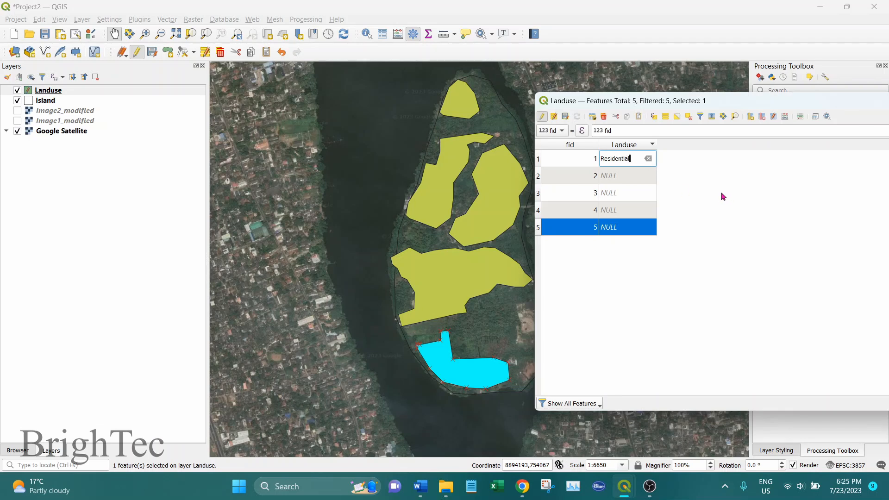
key("Return")
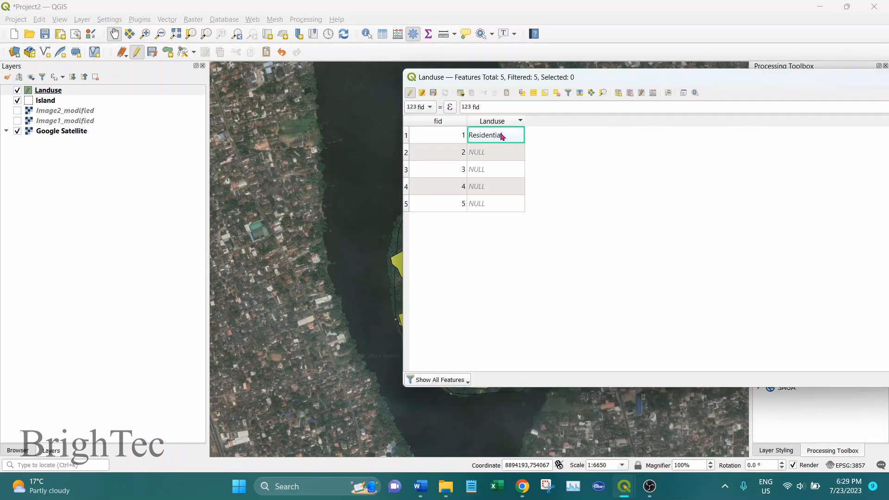
Step: Copy the Residential value from record 1 into the Landuse field of records 2 to 5 and save the edits
double_click(501, 134)
key("ctrl+c")
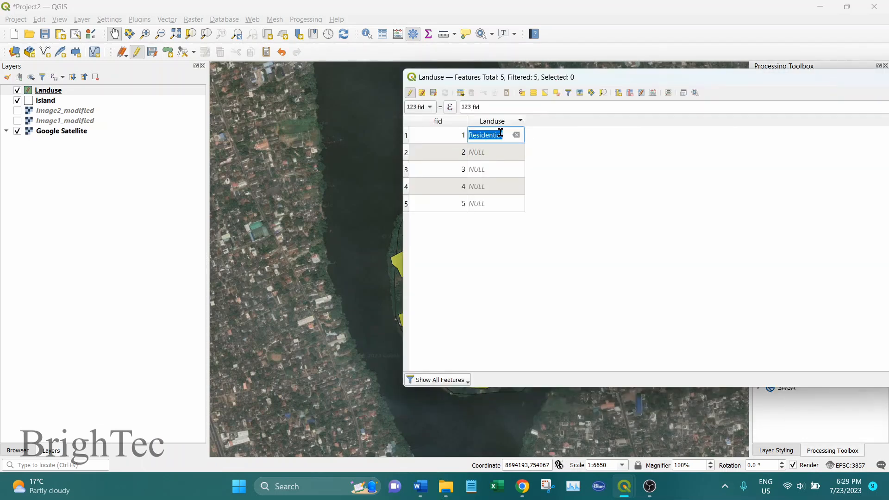
double_click(494, 148)
key("ctrl+v")
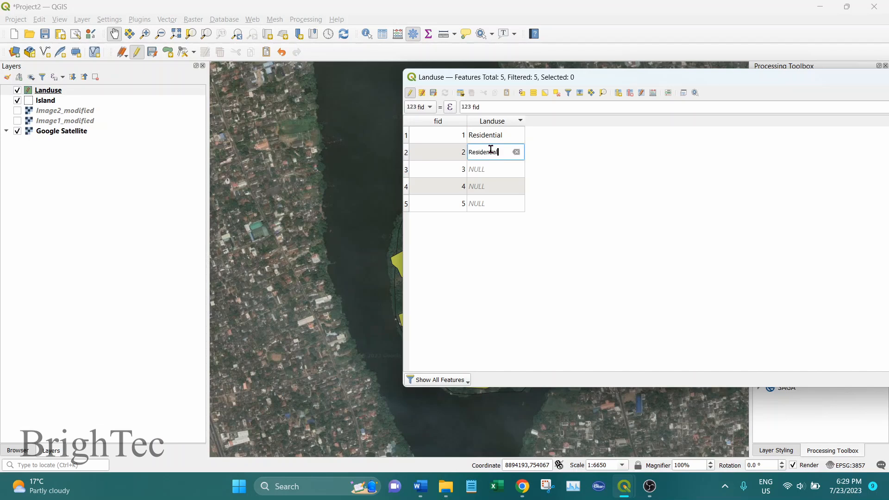
double_click(498, 168)
key("ctrl+v")
double_click(490, 185)
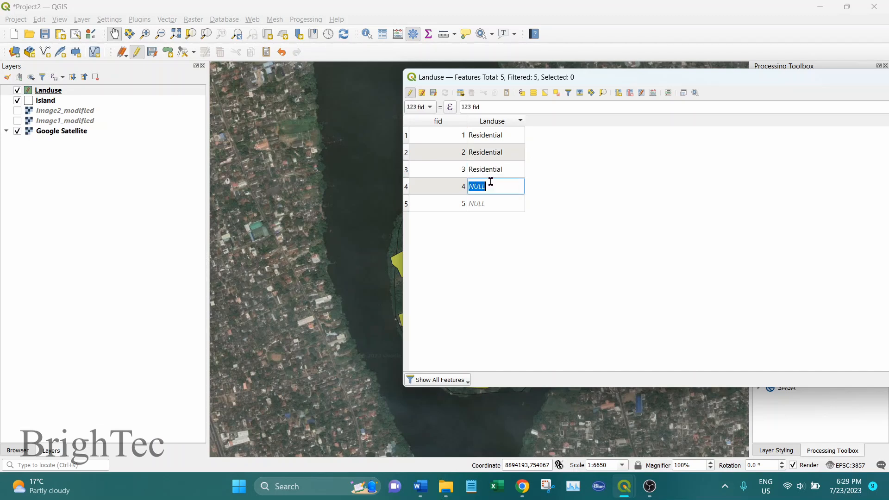
key("ctrl+v")
double_click(488, 203)
key("ctrl+v")
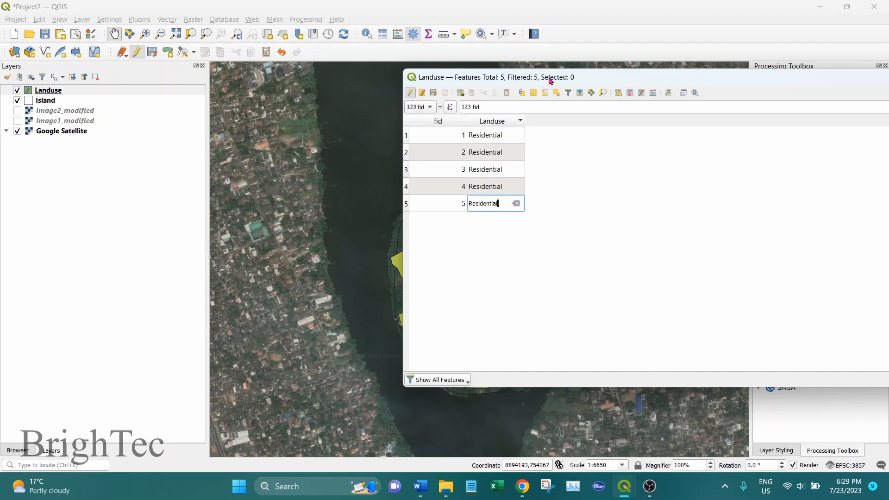
left_click(434, 94)
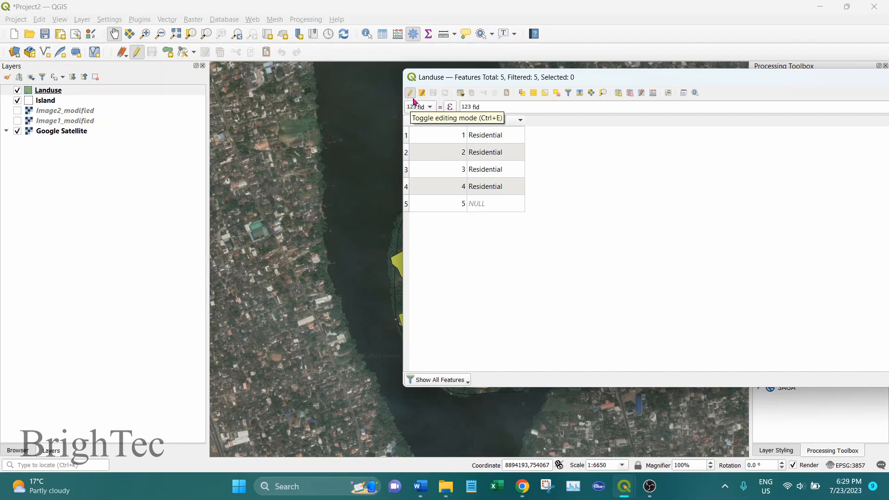
Step: Paste Residential again into record 5's Landuse field, then save the edits and close the attribute table with editing turned off
double_click(485, 204)
key("ctrl+v")
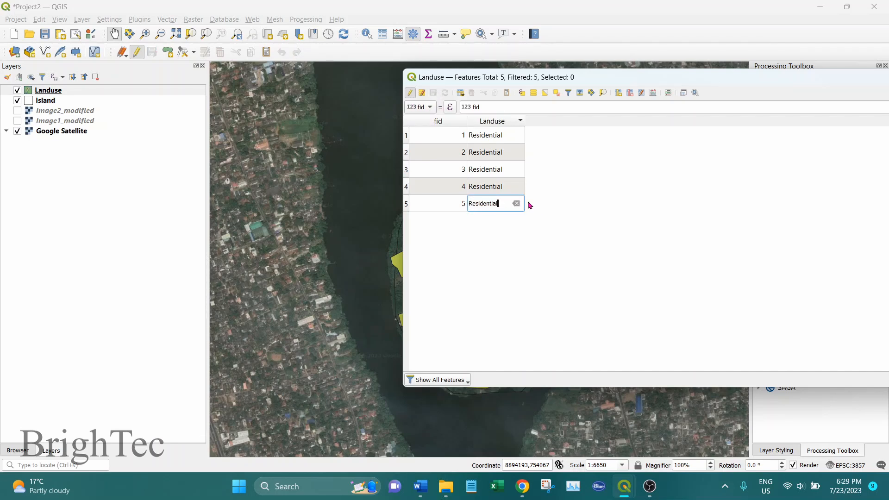
left_click(590, 232)
left_click(433, 94)
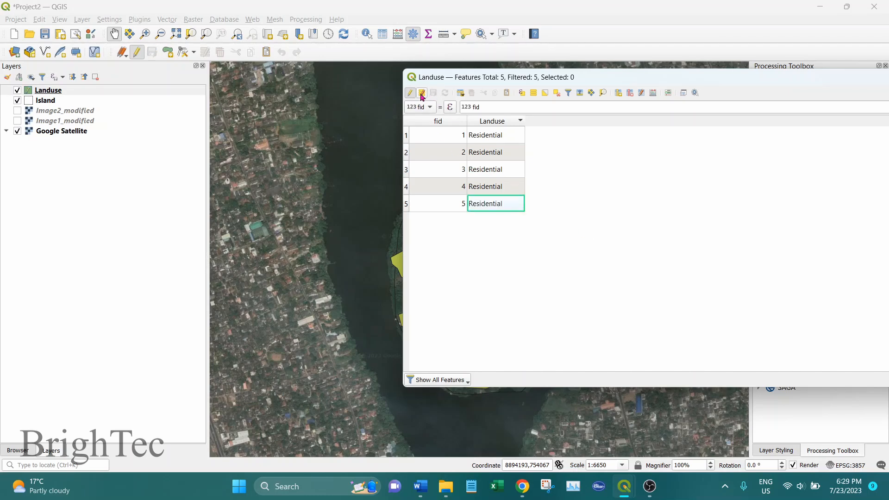
left_click(410, 93)
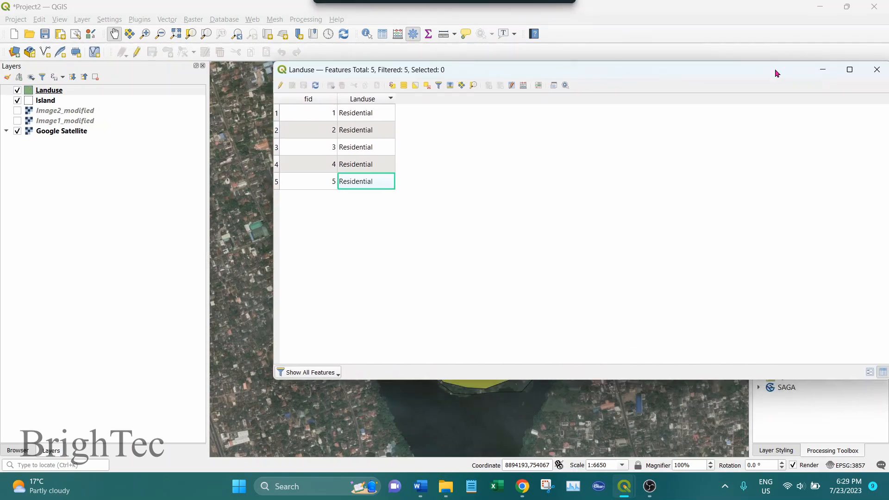
left_click(876, 76)
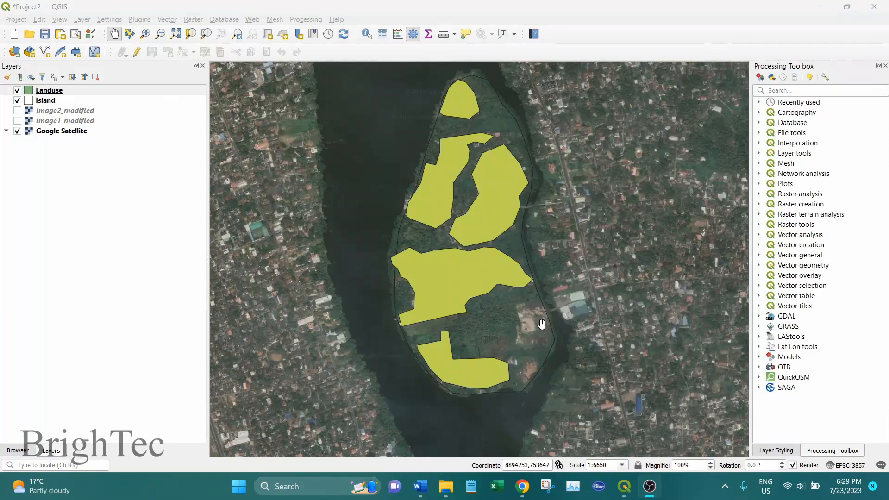
Step: Turn on editing for the Landuse layer and digitize a polygon around the large bare area on the island's southeast side
left_click(79, 92)
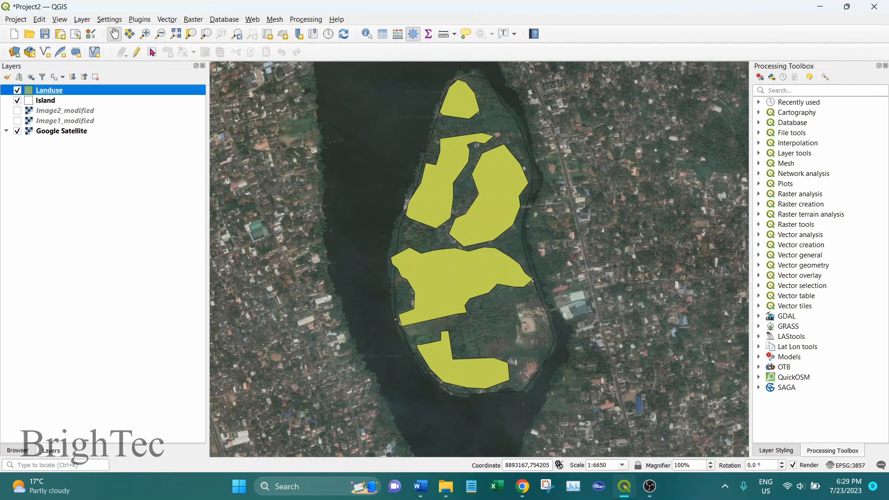
left_click(138, 53)
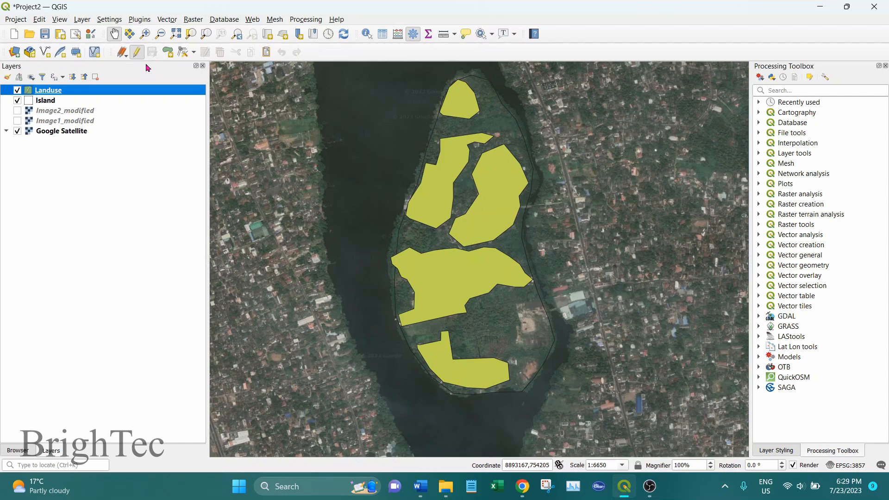
left_click(167, 53)
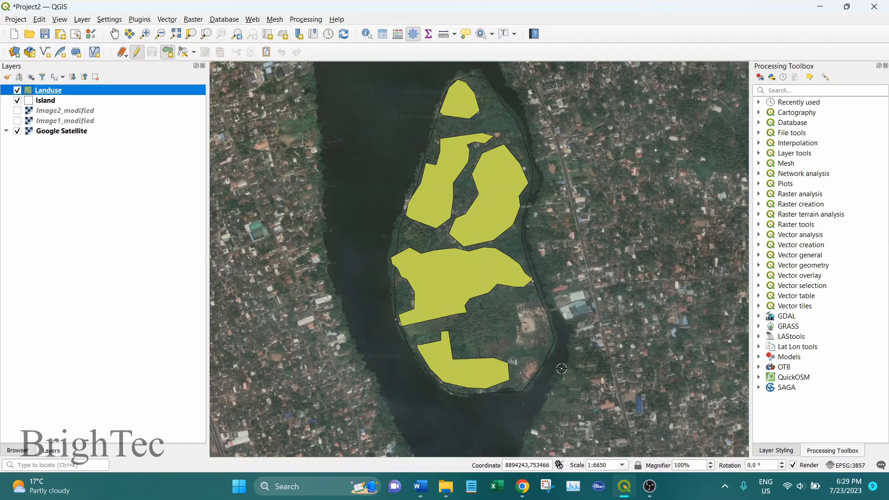
scroll(561, 368, "up", 2)
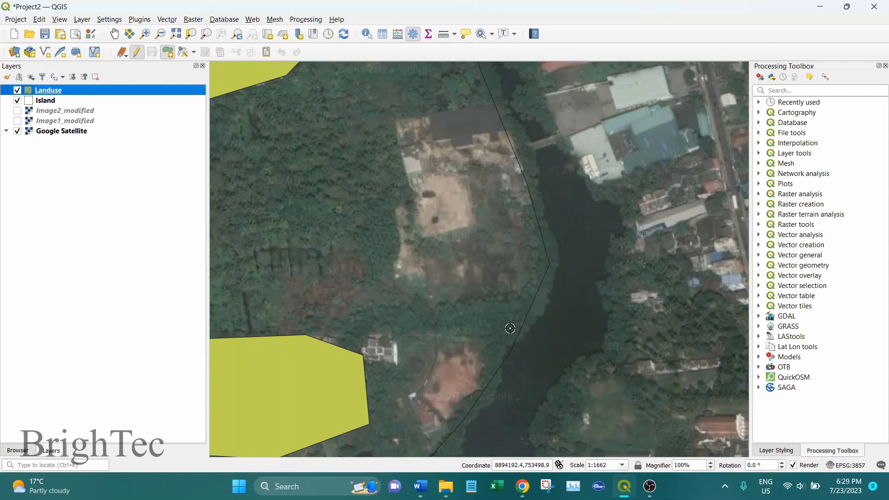
left_click(399, 119)
left_click(494, 109)
left_click(533, 212)
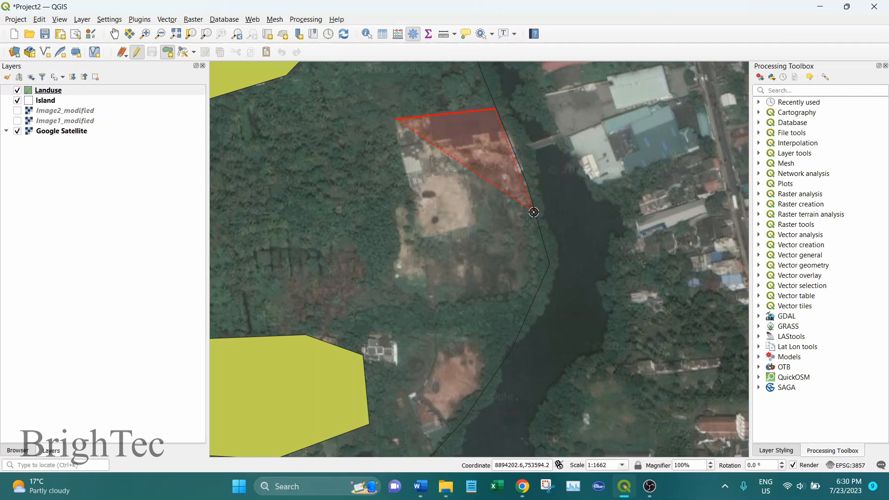
left_click(535, 276)
left_click(490, 289)
left_click(431, 290)
left_click(398, 273)
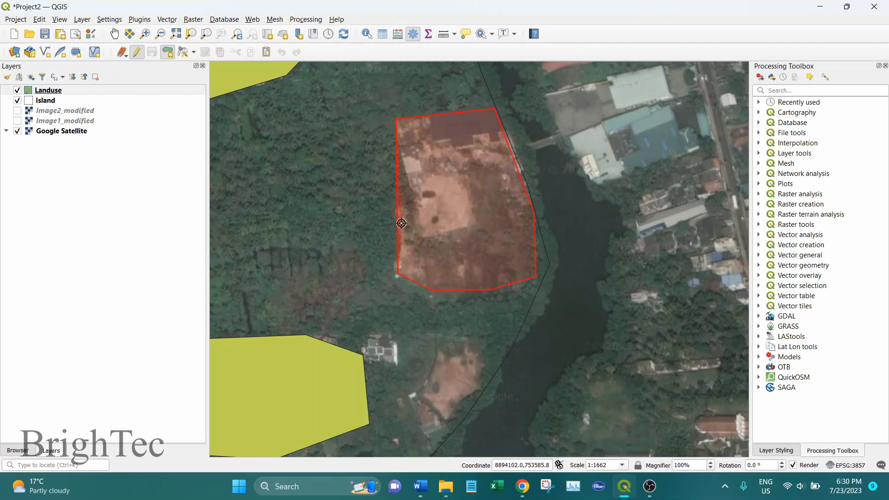
left_click(411, 192)
right_click(410, 192)
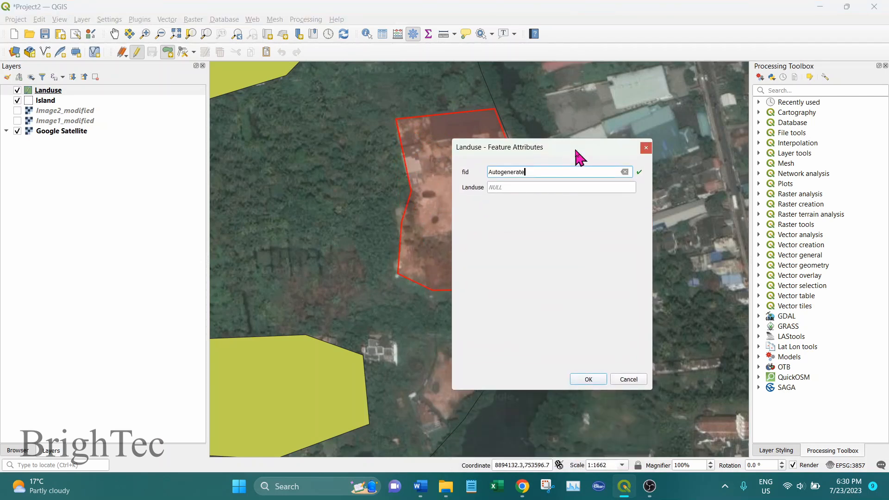
Step: Set the new polygon's Landuse attribute to Bareland, leaving fid autogenerated
left_click(530, 187)
left_click_drag(533, 152, 591, 146)
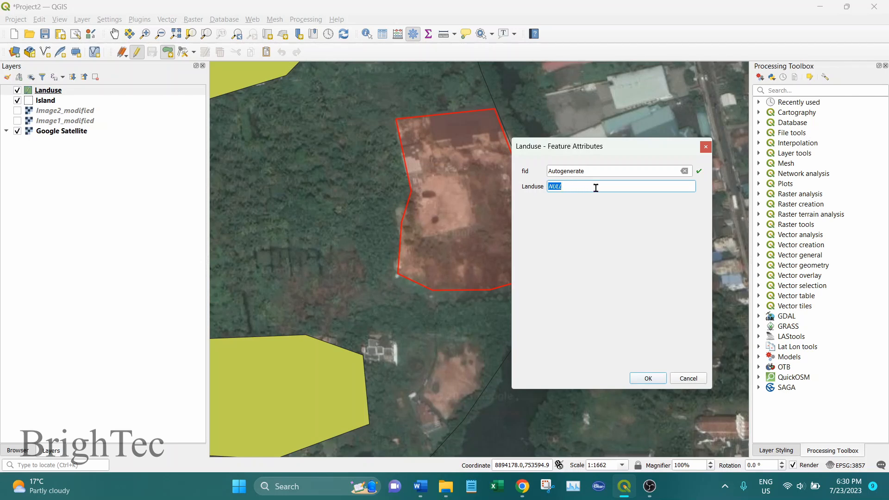
type("Bareland")
left_click(648, 378)
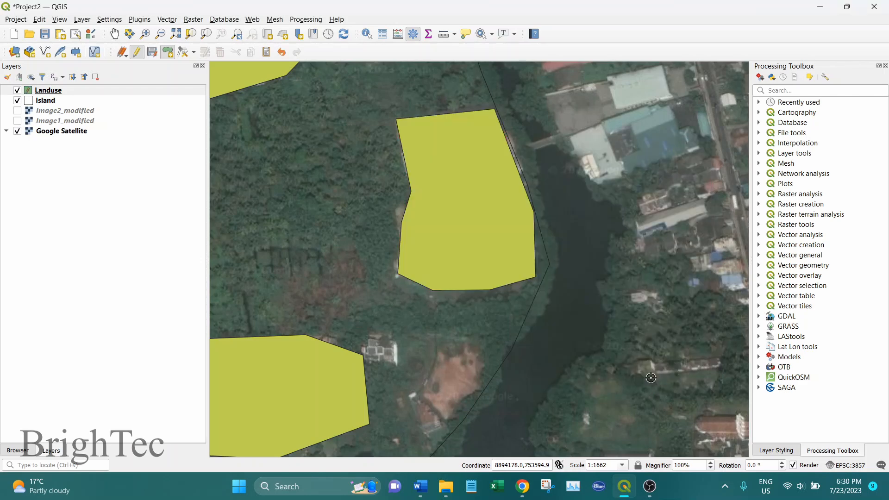
Step: Digitize a polygon around the small bare patch near the island's southeastern tip and set its Landuse attribute to Bareland
left_click_drag(523, 338, 624, 181)
left_click(549, 189)
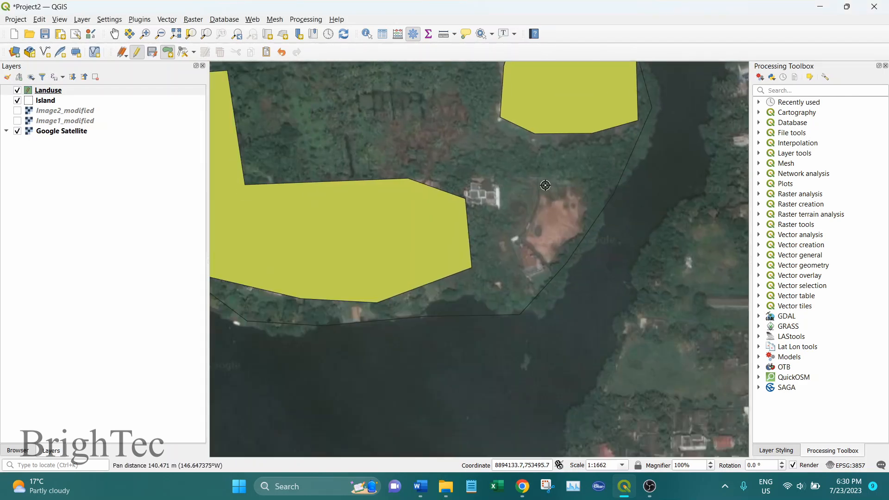
left_click(588, 200)
left_click(583, 237)
left_click(546, 271)
left_click(513, 266)
left_click(506, 241)
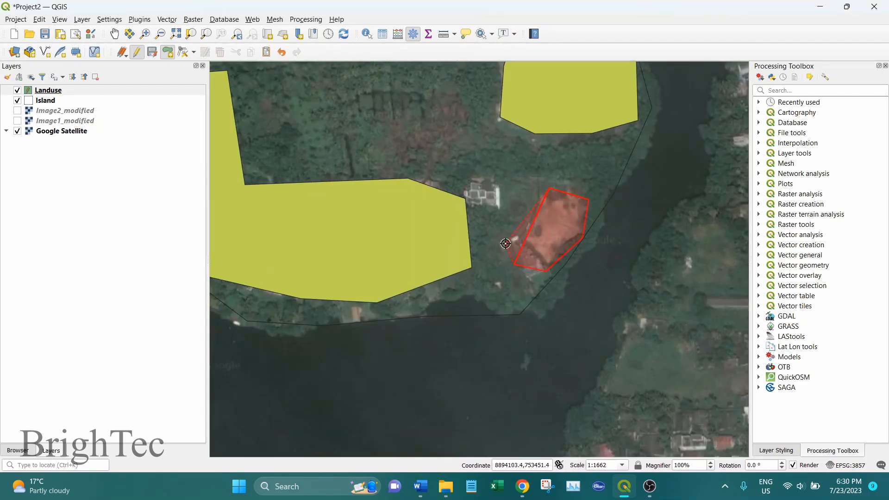
right_click(527, 220)
left_click(566, 204)
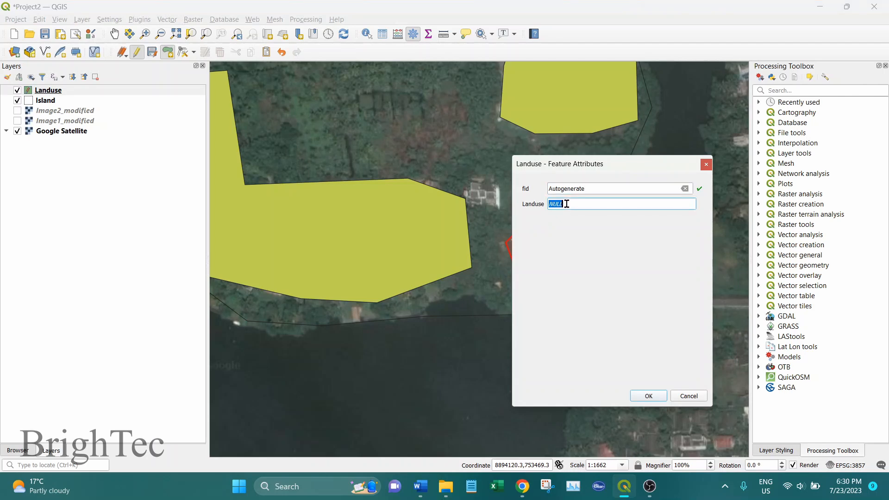
type("Bareland")
left_click(648, 395)
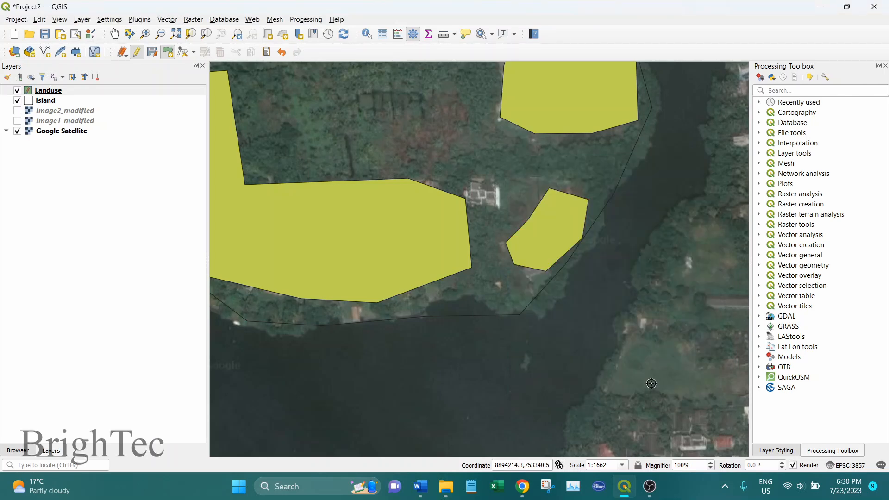
Step: Save the new polygons in the Landuse layer and turn off its editing mode
scroll(574, 298, "down", 3)
scroll(568, 261, "up", 2)
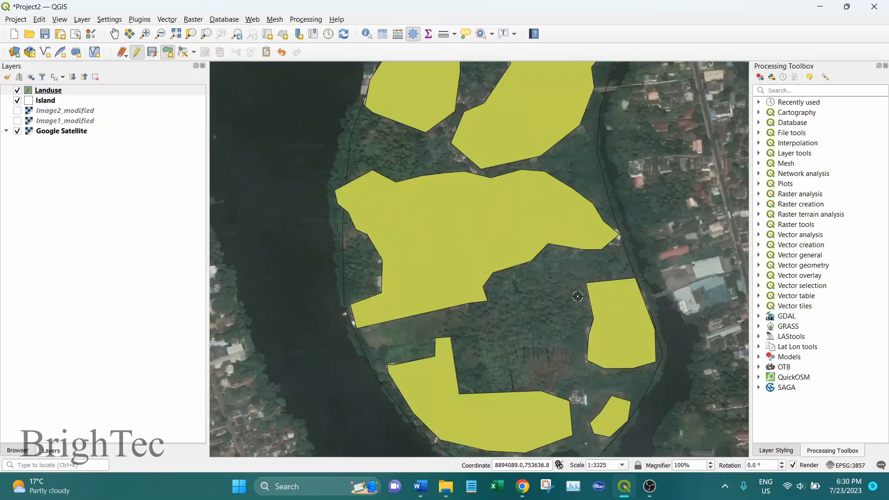
left_click_drag(572, 265, 564, 404)
scroll(552, 222, "down", 1)
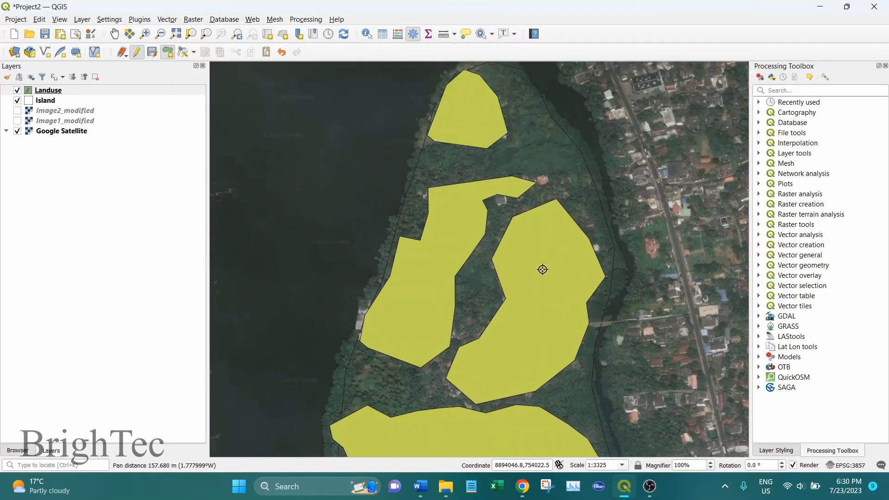
scroll(542, 268, "down", 1)
scroll(521, 227, "up", 1)
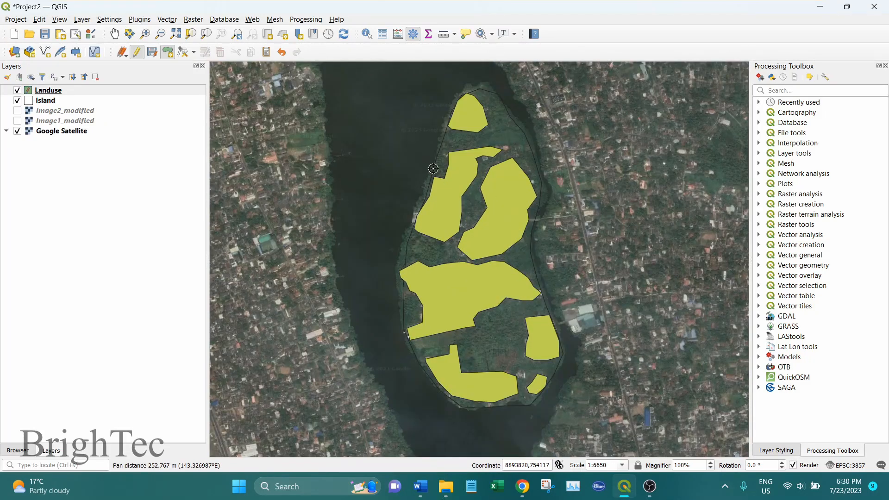
left_click(150, 55)
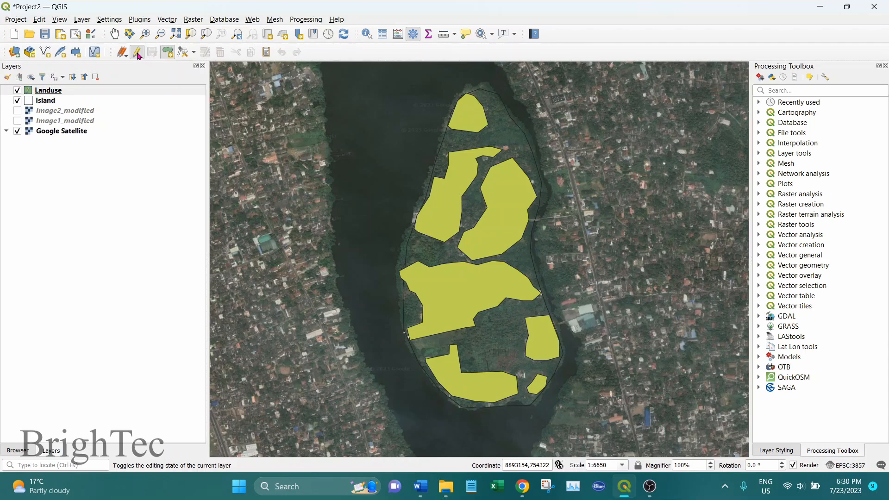
left_click(138, 55)
Step: Style the Landuse layer with categorized symbology on the Landuse field and classify its values with random colors
left_click(93, 89)
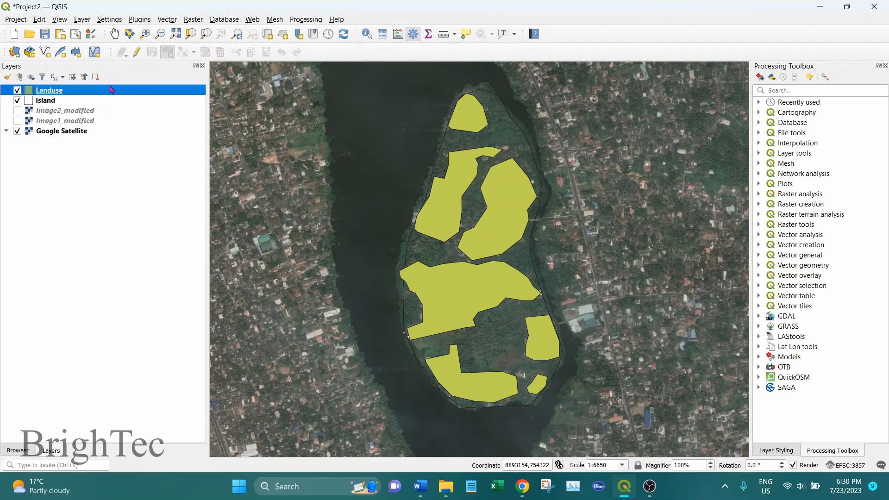
right_click(111, 89)
left_click(166, 317)
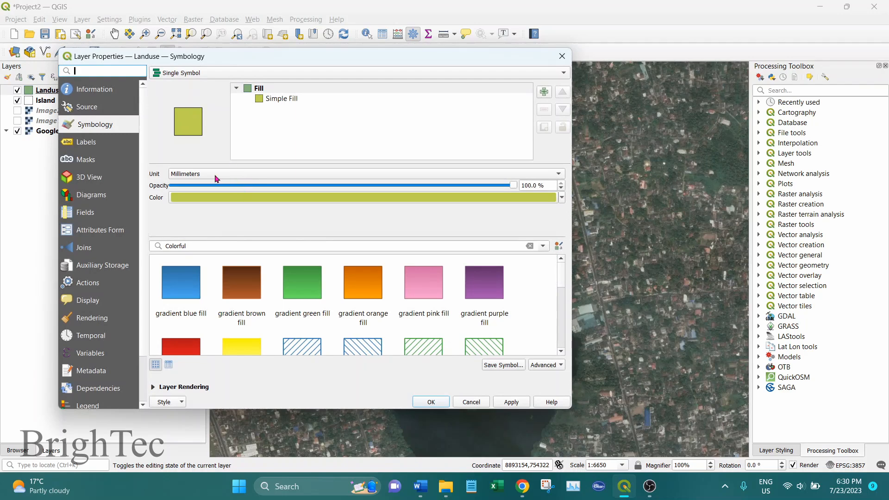
left_click(214, 73)
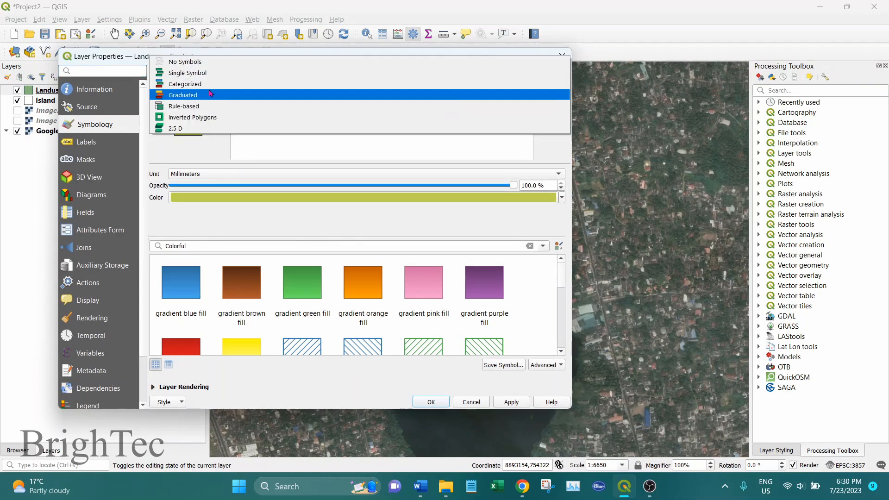
left_click(196, 84)
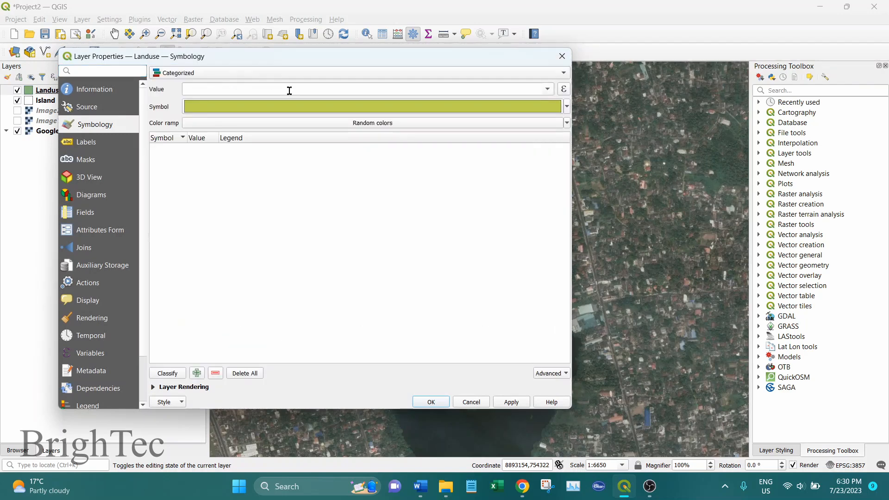
left_click(548, 90)
left_click(235, 119)
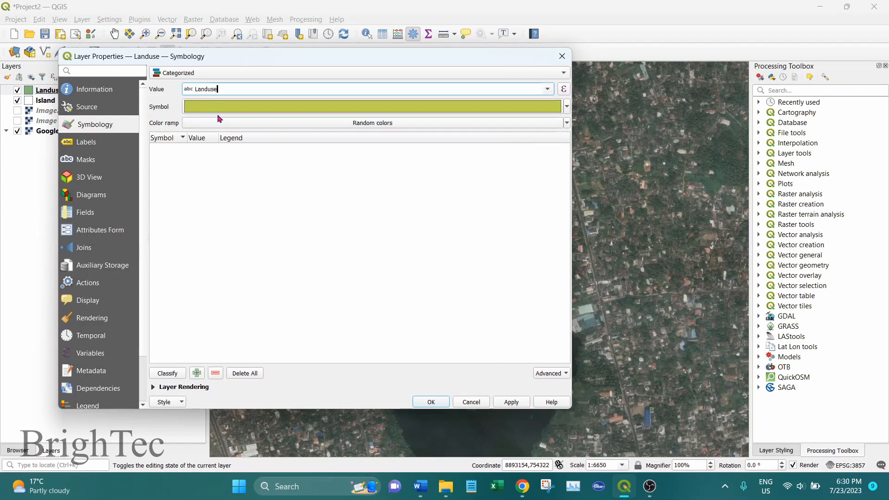
left_click(167, 374)
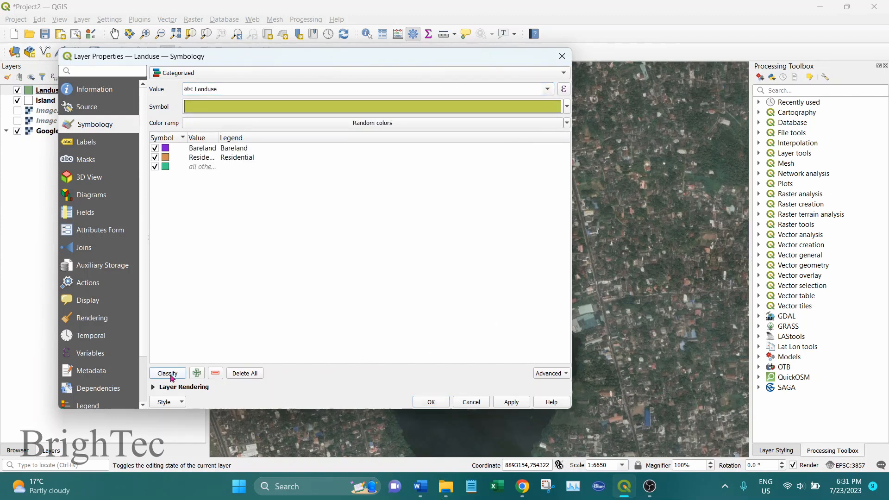
Step: Turn off the category for all other values, apply the Landuse symbology, and save the project
left_click(155, 167)
left_click(430, 403)
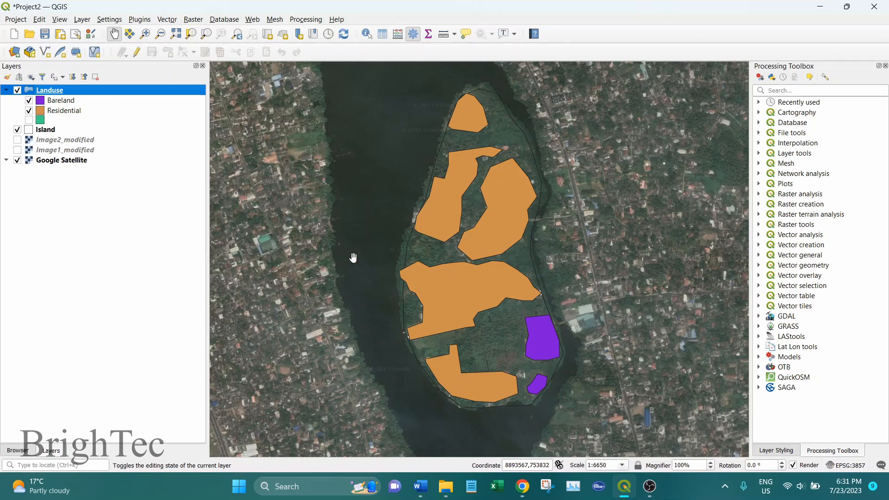
left_click(45, 35)
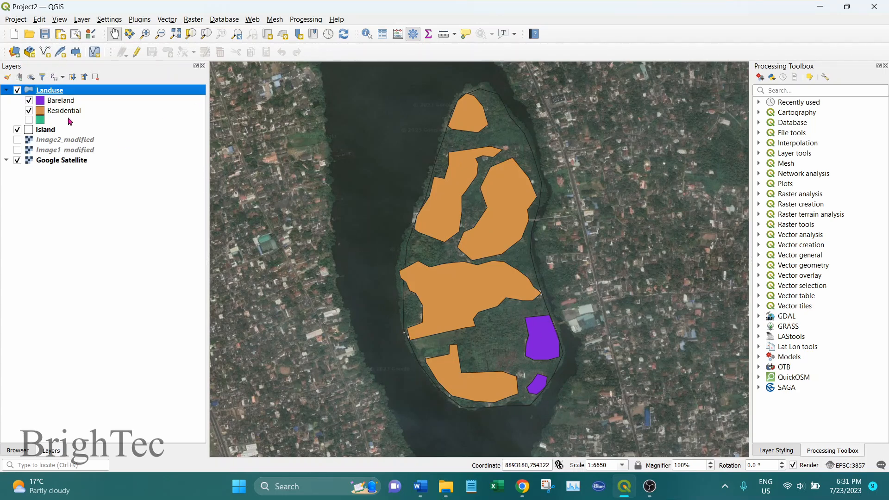
Step: Hide the Landuse layer to expose the satellite imagery over the island's southern part
left_click(19, 91)
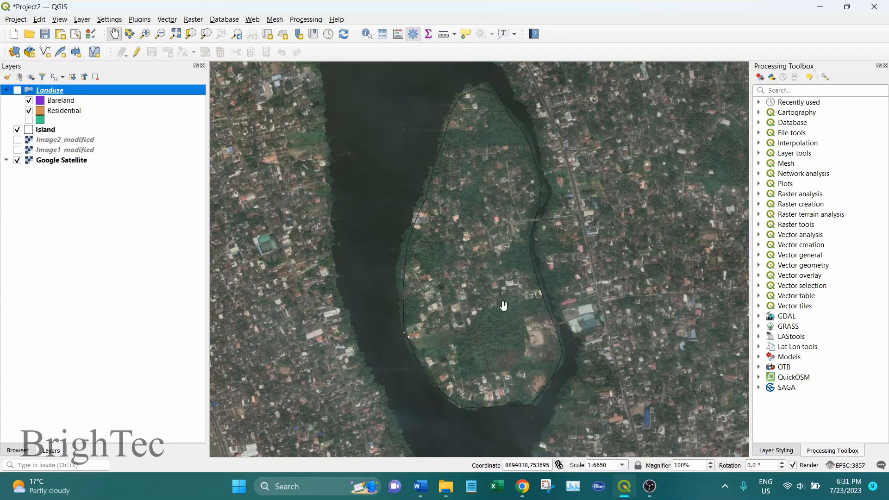
scroll(486, 274, "up", 2)
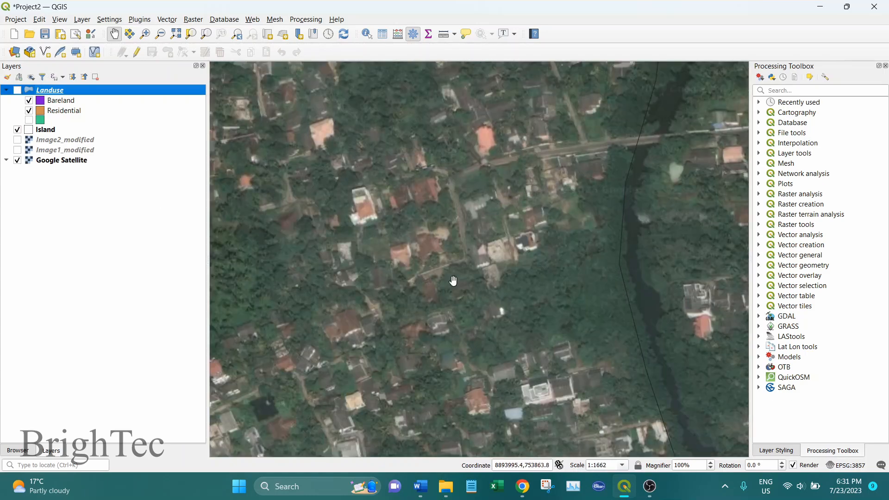
left_click_drag(440, 305, 535, 133)
left_click_drag(499, 256, 471, 131)
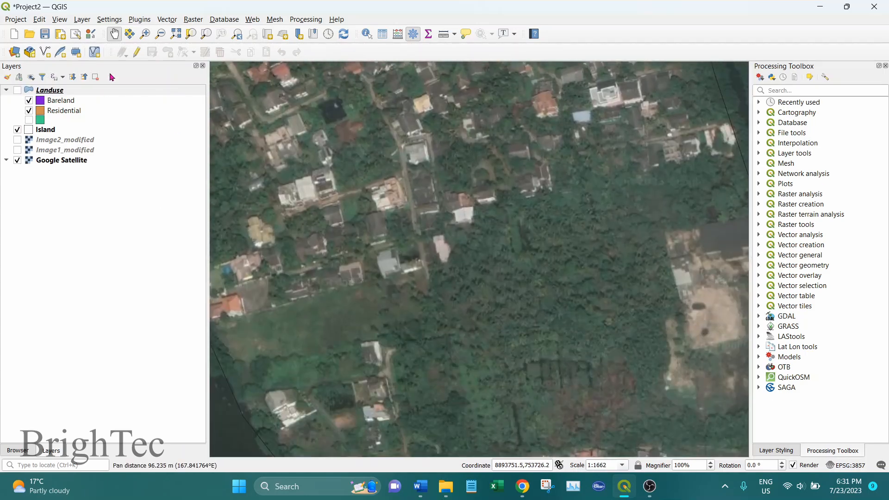
Step: Start a new GeoPackage layer and choose the existing Project3_database.gpkg in the GIS project 3 folder as its database
left_click(57, 95)
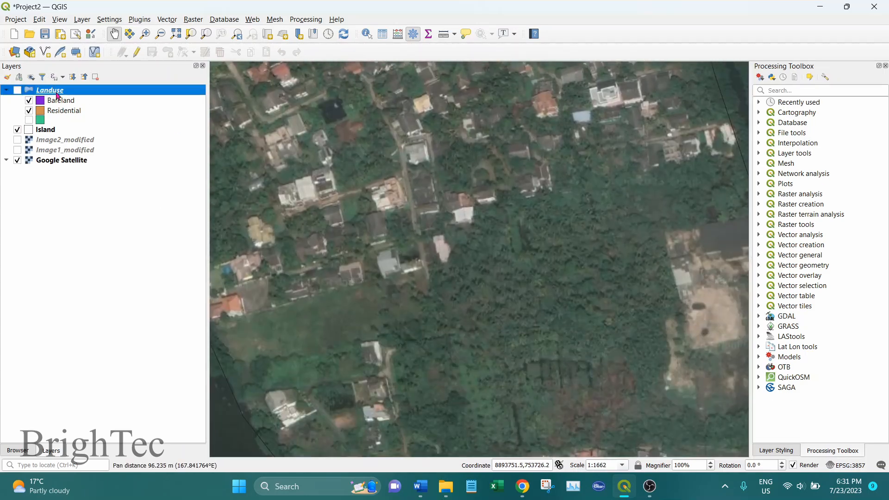
left_click(82, 20)
mouse_move(90, 45)
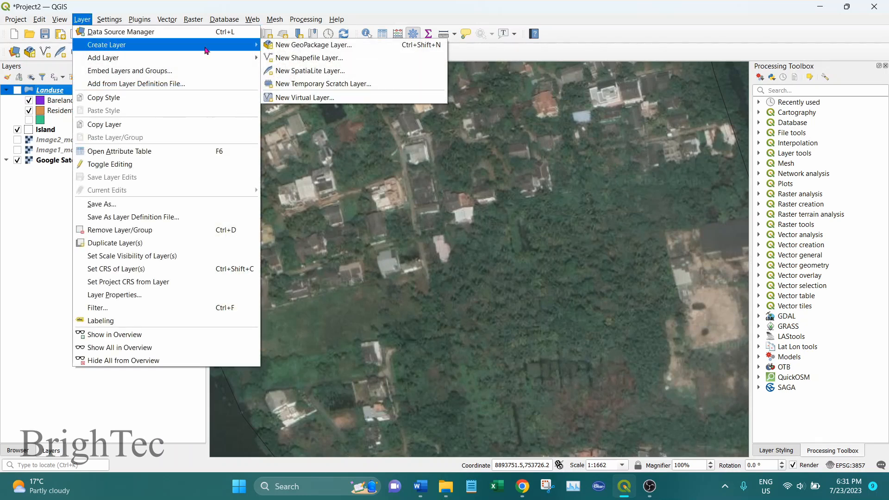
left_click(336, 48)
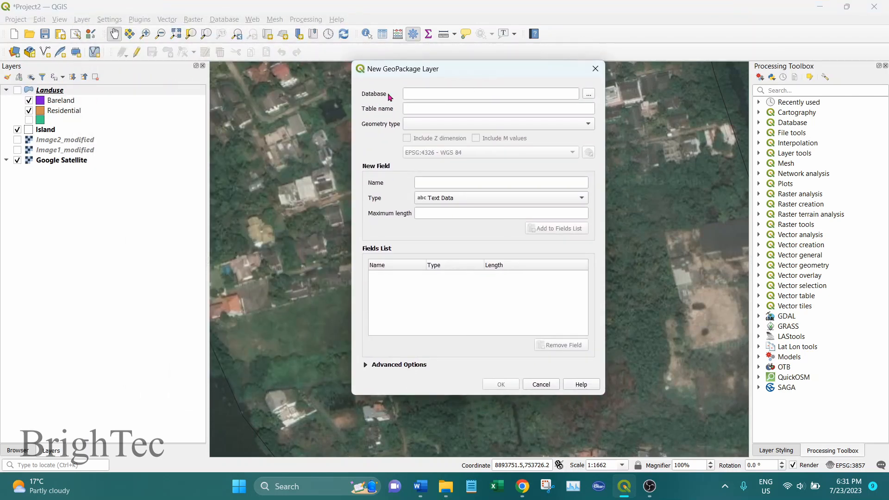
left_click(588, 94)
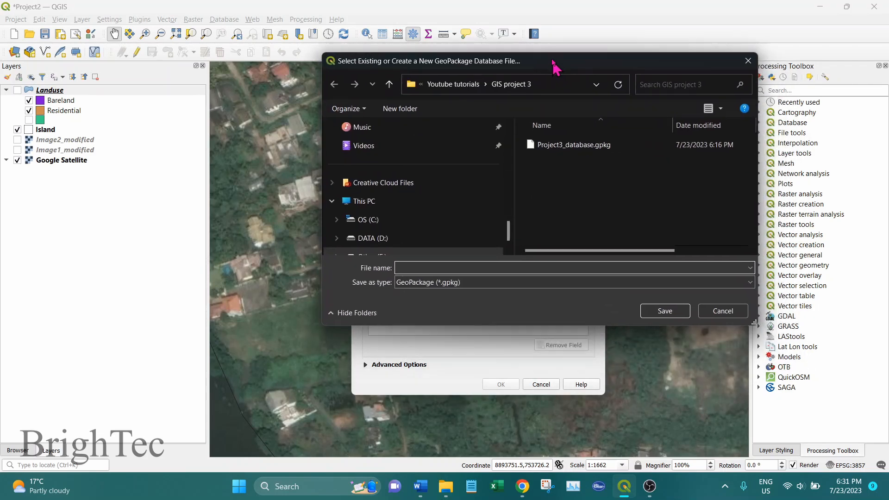
left_click(559, 145)
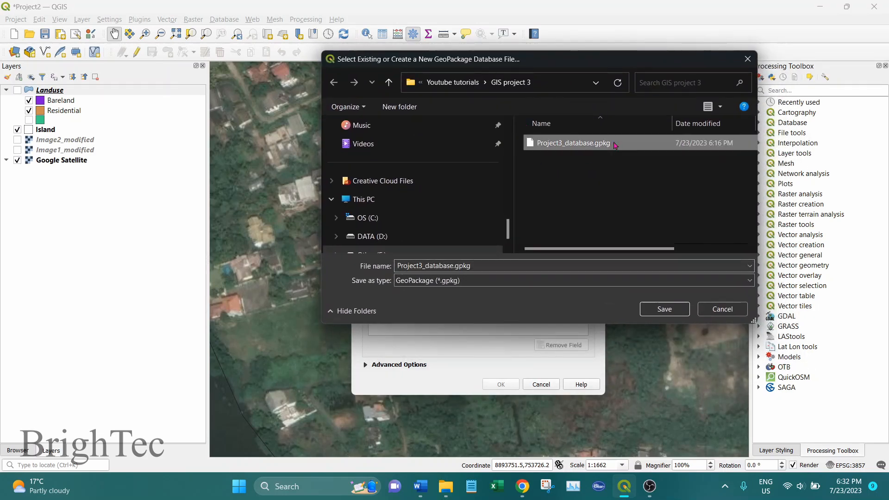
left_click(665, 309)
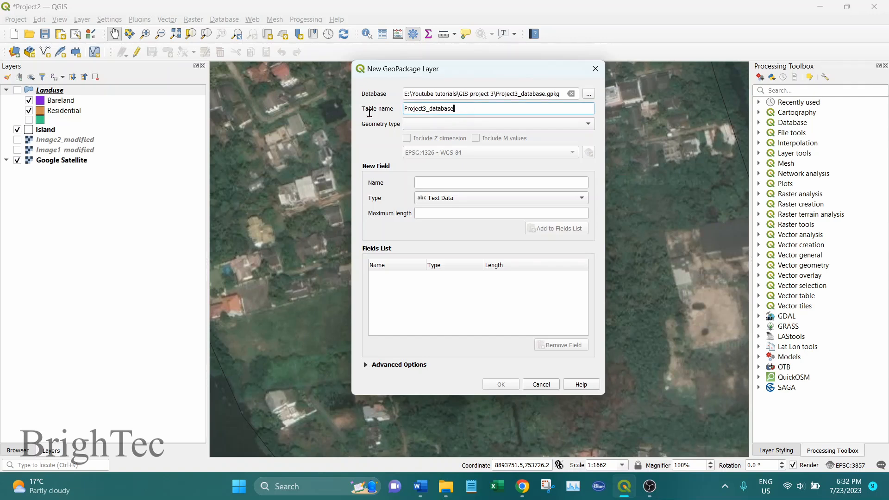
Step: Name the table Roads, set its geometry type to Line, and add it as a new layer to the existing database
left_click_drag(454, 109, 405, 109)
type("Roads")
left_click(471, 124)
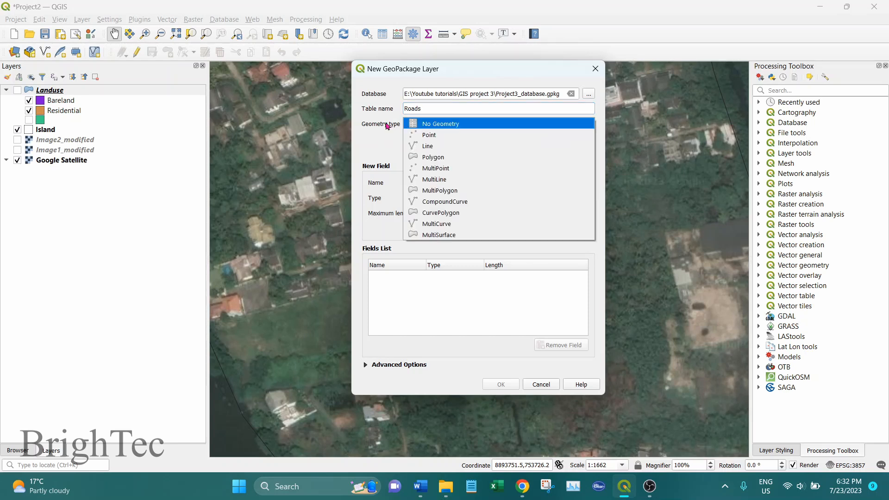
left_click(428, 145)
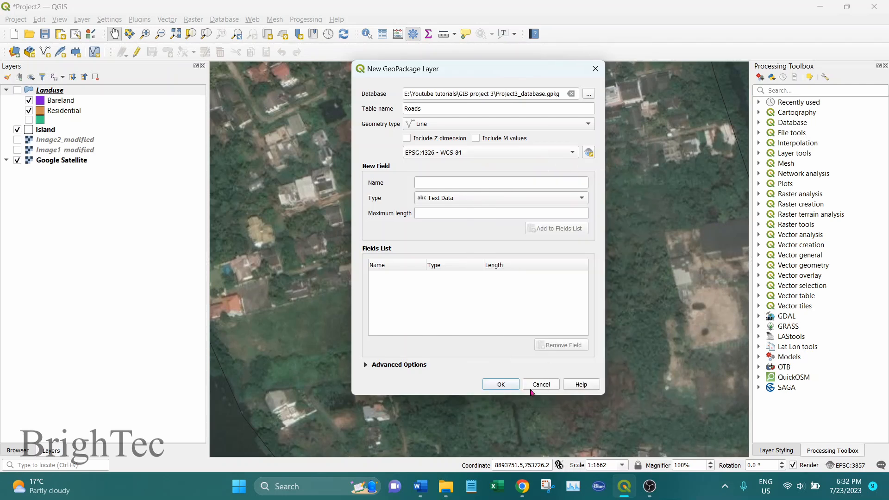
left_click(503, 386)
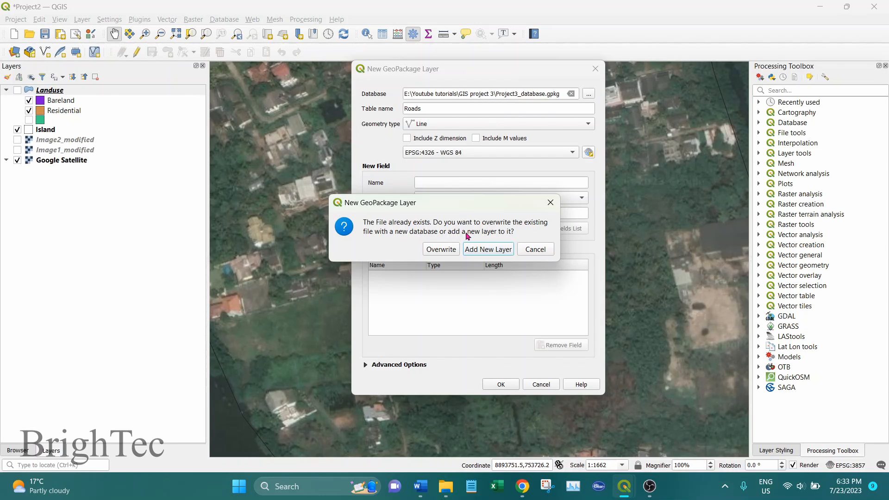
left_click(500, 253)
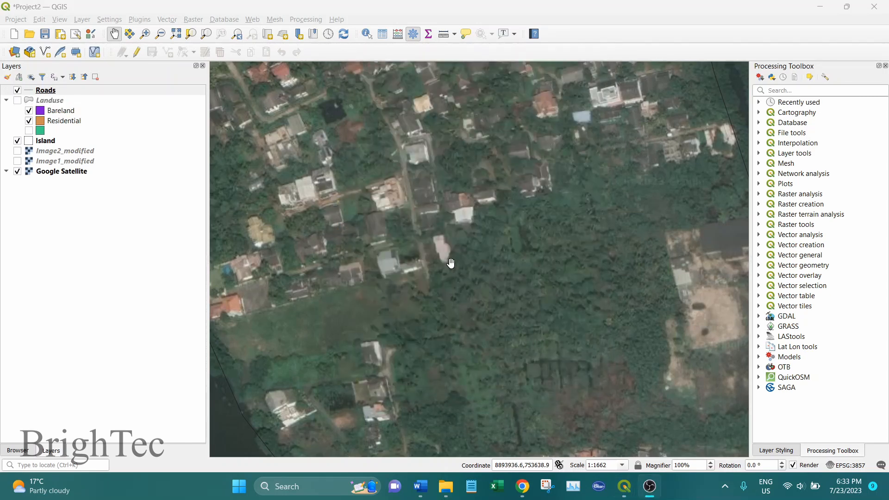
Step: Refresh the GIS project 3 folder in the file browser and check the Landuse and Roads layers in Project3_database.gpkg
left_click(70, 90)
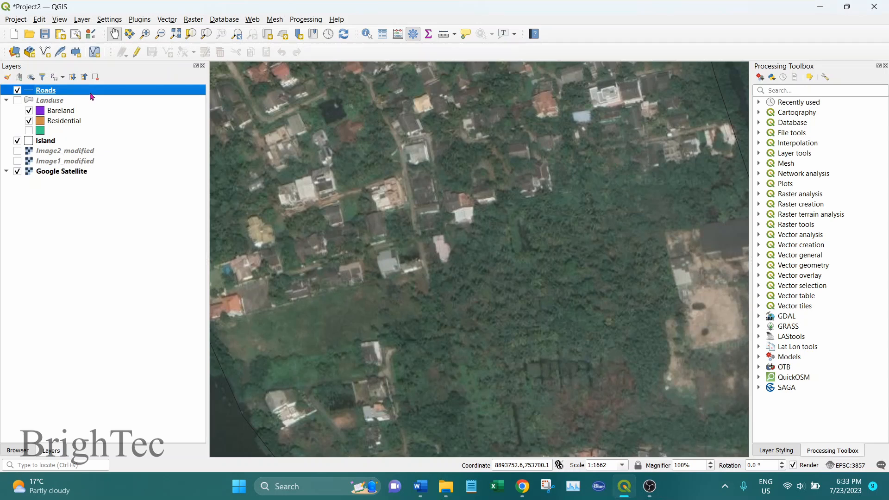
left_click(16, 450)
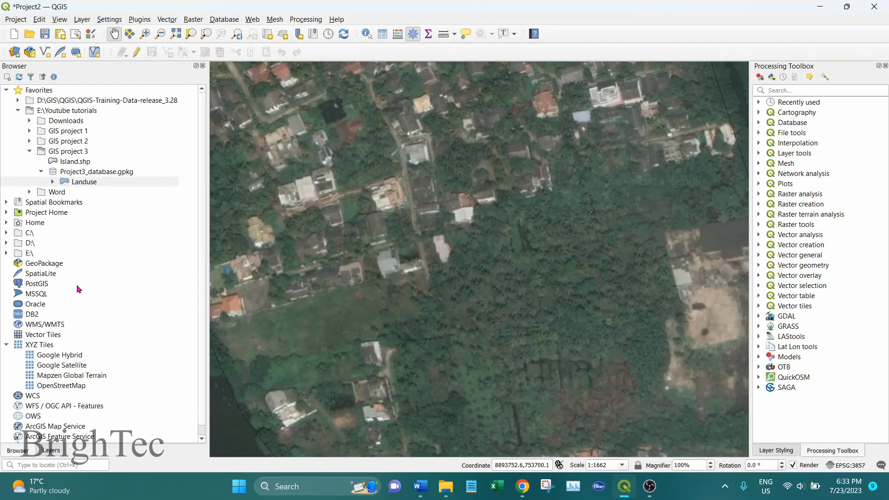
left_click(73, 155)
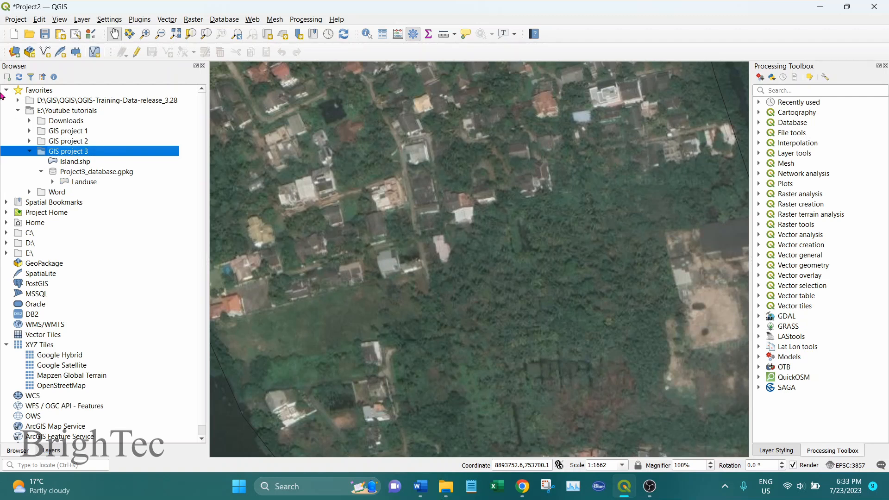
left_click(19, 77)
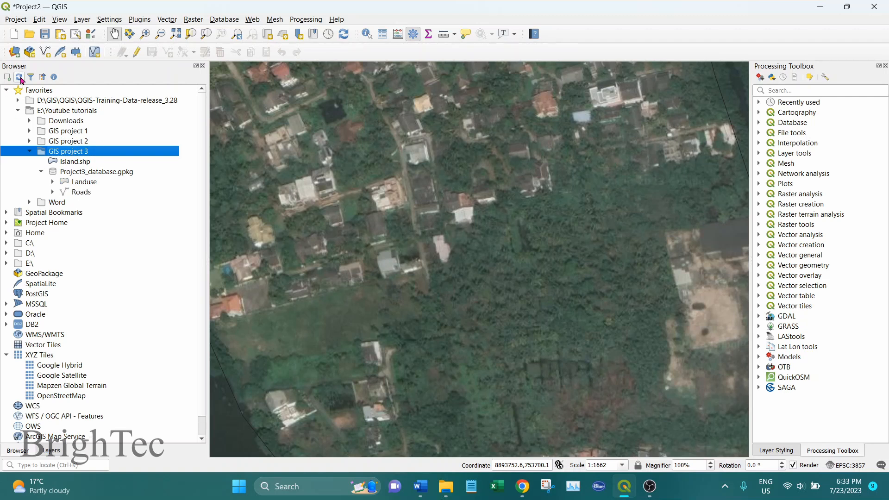
left_click(100, 174)
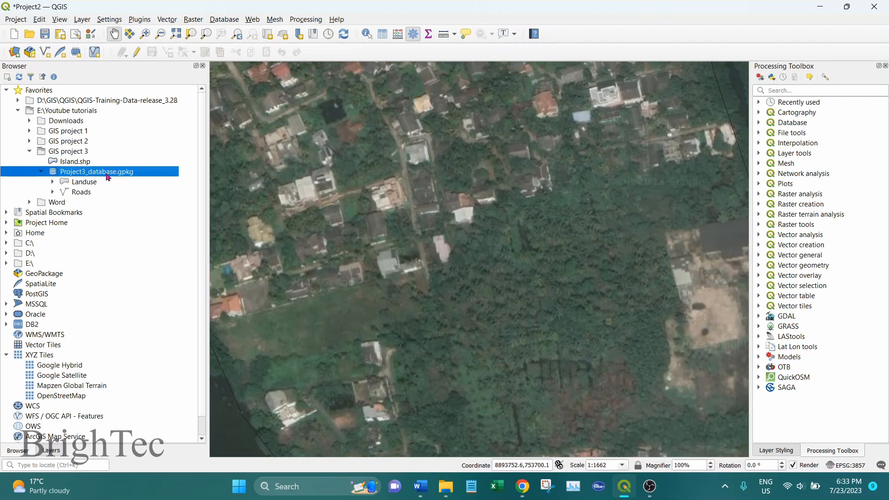
left_click(81, 184)
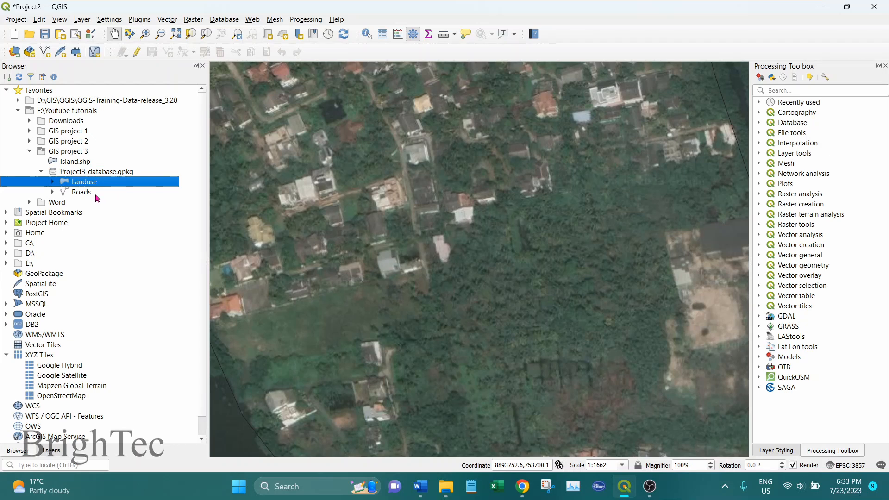
left_click(94, 194)
left_click(108, 185)
left_click(95, 193)
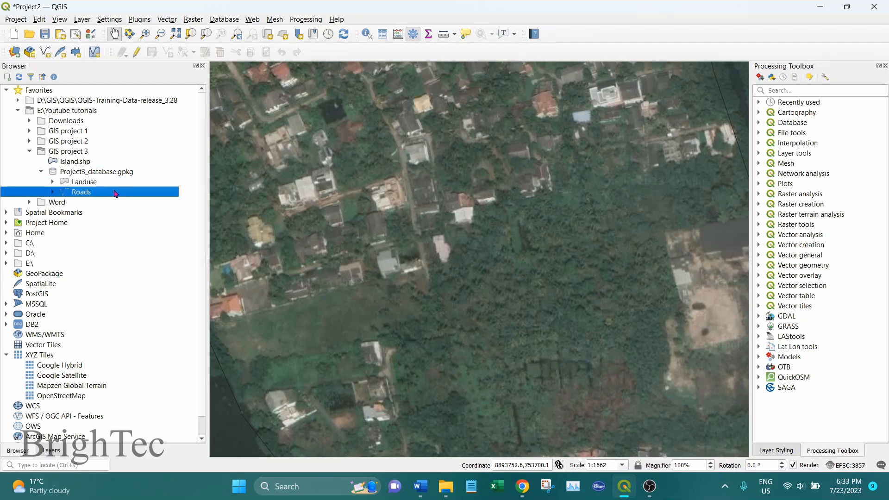
Step: Turn on editing for the Roads layer and activate the Add Line Feature tool
left_click(59, 453)
left_click(61, 94)
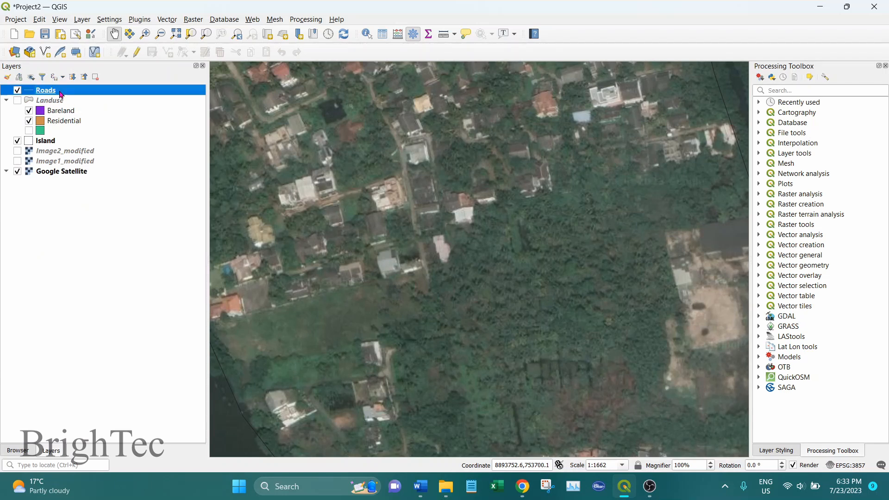
left_click(137, 52)
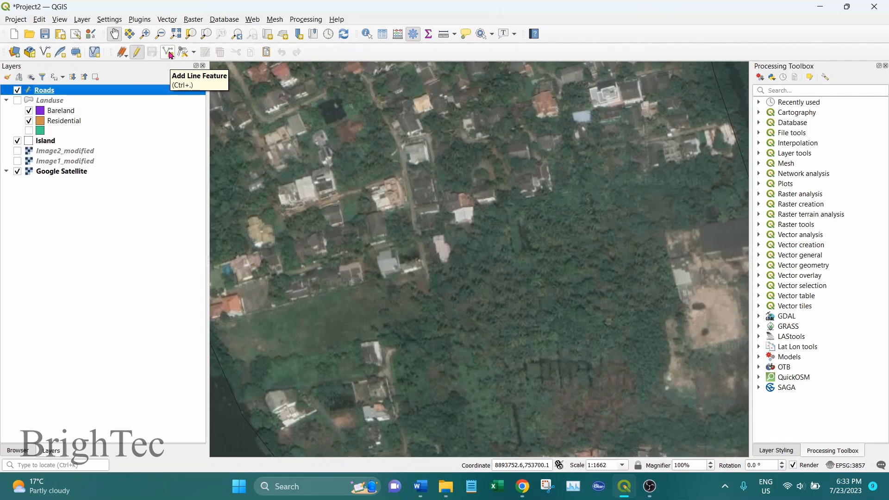
left_click(168, 52)
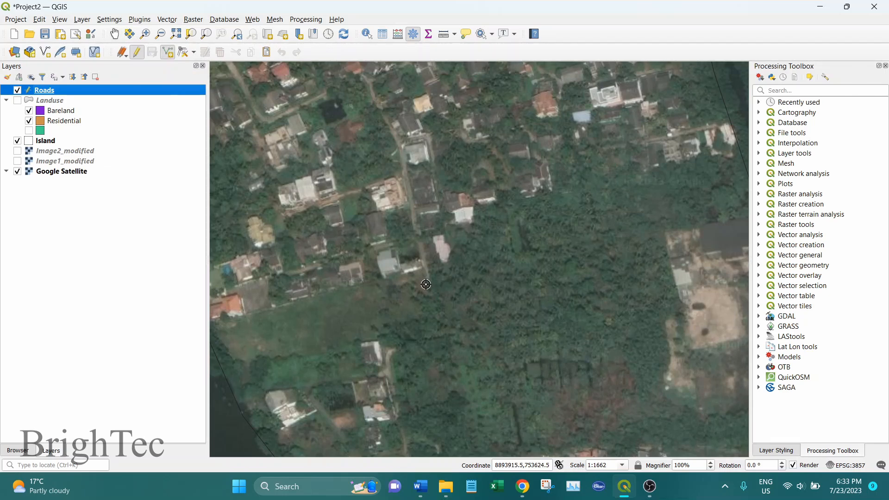
Step: Digitize the road at the island's southern end, running north, west and then north past the south-western houses, and save it as a Roads feature
scroll(425, 284, "down", 1)
scroll(457, 390, "up", 1)
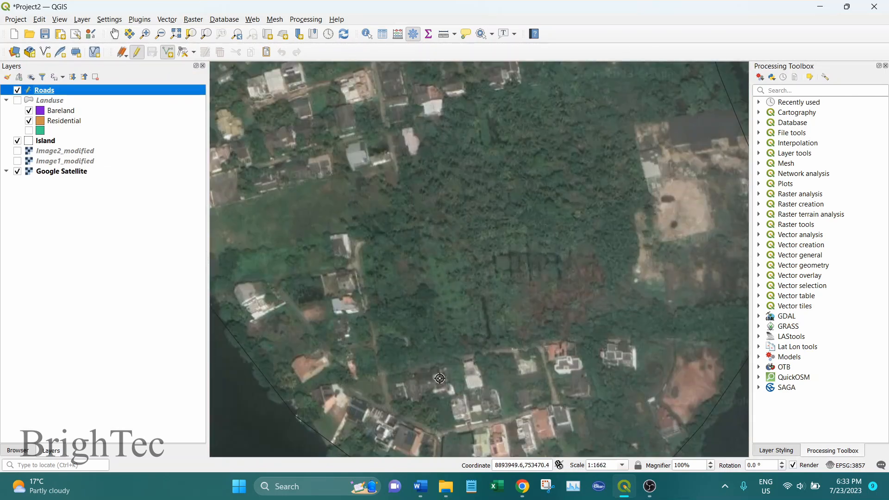
left_click_drag(441, 374, 424, 241)
scroll(505, 253, "up", 1)
left_click(577, 280)
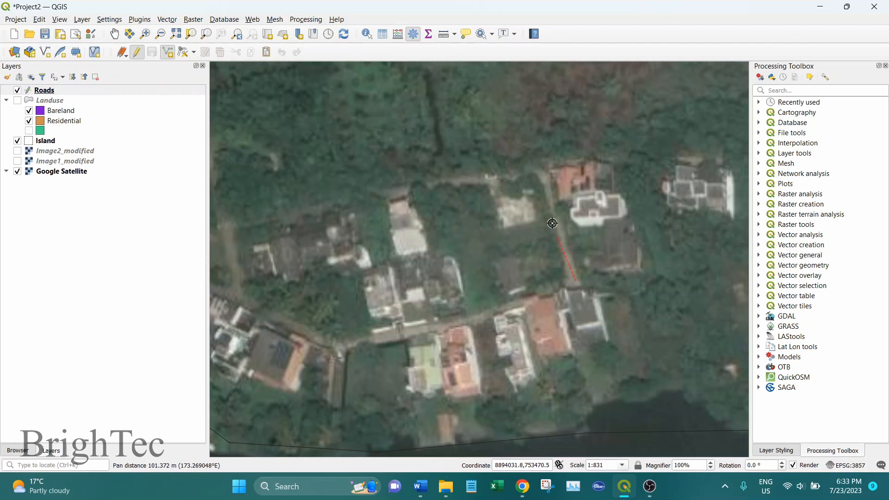
left_click(542, 172)
left_click(366, 194)
left_click(233, 227)
left_click_drag(234, 227, 510, 278)
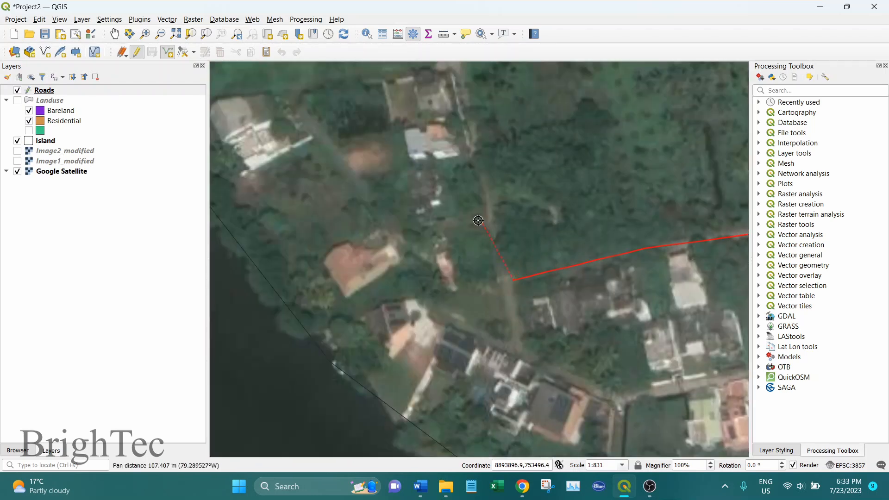
left_click(479, 175)
left_click(460, 89)
left_click_drag(533, 97, 539, 320)
left_click(460, 258)
right_click(460, 258)
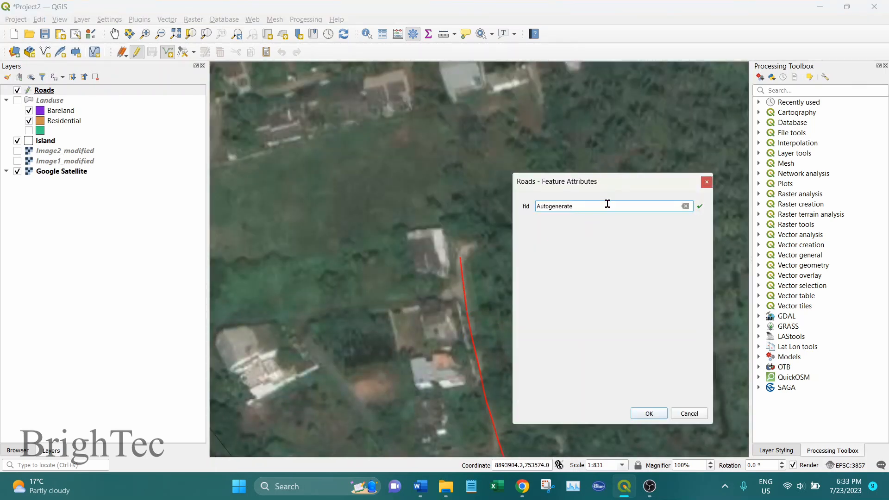
left_click(647, 414)
Step: Digitize the road through the west-central houses, running north from the open field, bending south-west and ending north-west near the river bank
scroll(546, 291, "down", 3)
scroll(567, 236, "up", 2)
left_click(455, 365)
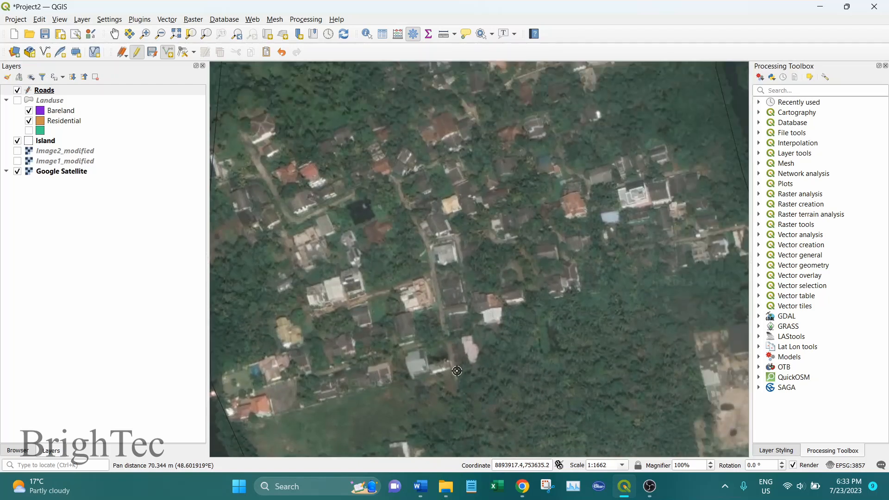
left_click(432, 250)
left_click(390, 176)
left_click(296, 220)
left_click(258, 147)
left_click(241, 133)
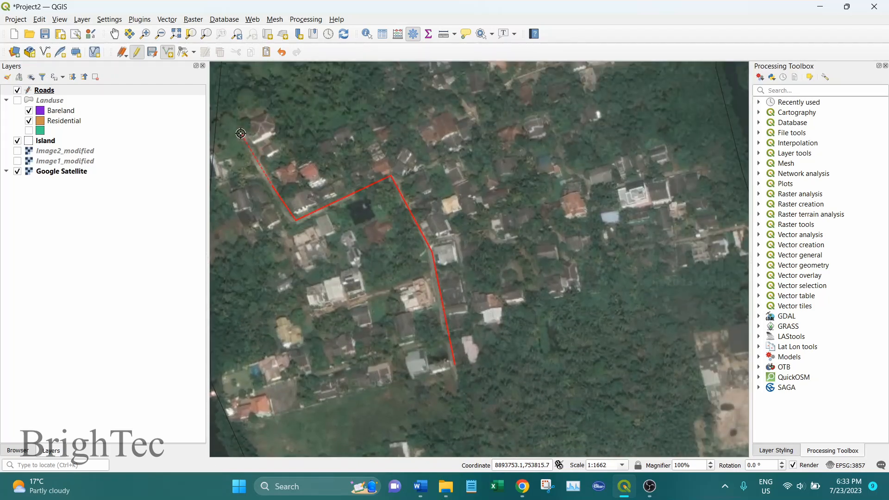
right_click(241, 134)
left_click(644, 430)
Step: Digitize the road from the eastern bridge westward, turning south and then south-west through the houses, and accept its attributes
left_click_drag(557, 290, 474, 428)
left_click(643, 84)
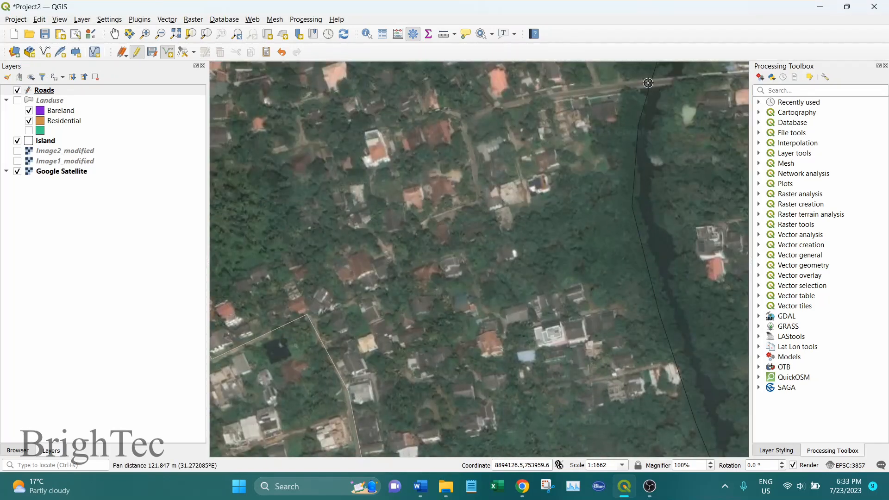
left_click(491, 108)
left_click(463, 121)
left_click(473, 201)
left_click(390, 233)
right_click(390, 233)
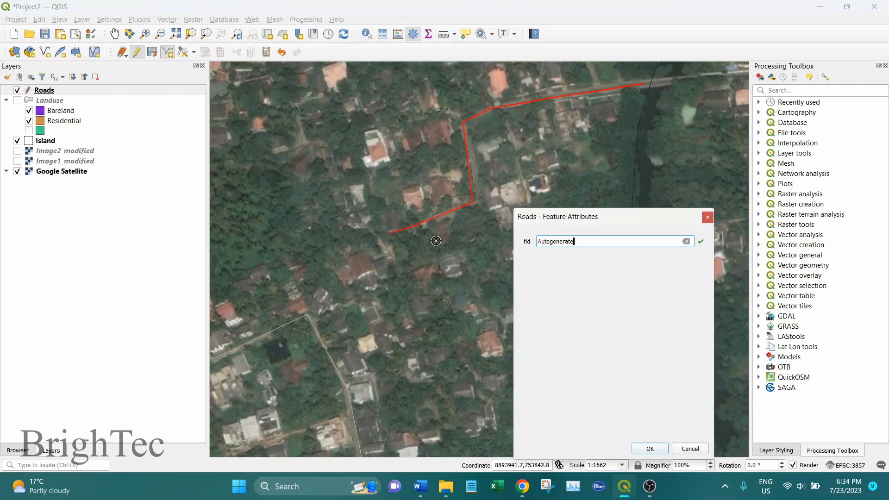
left_click(651, 449)
Step: Digitize the side road branching north from the bridge road through the north-eastern houses and accept its attributes
scroll(582, 287, "down", 1)
scroll(590, 163, "up", 1)
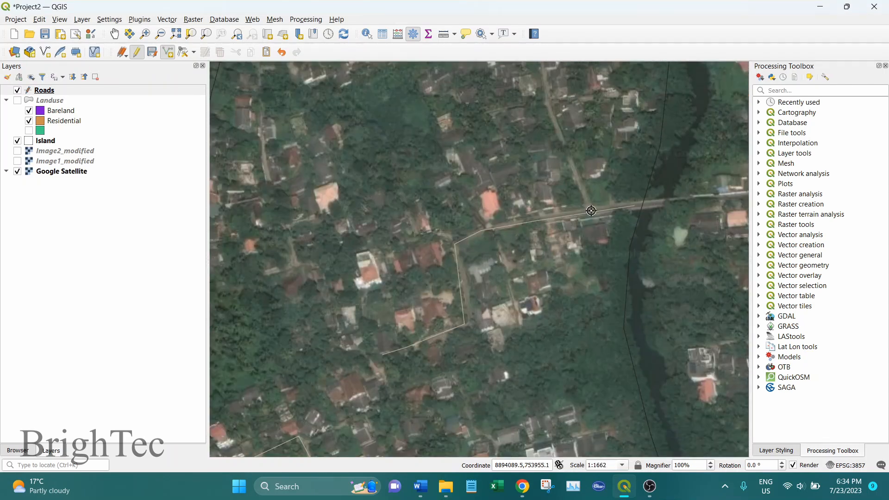
left_click(591, 213)
left_click(555, 127)
left_click_drag(554, 126, 542, 261)
left_click(535, 227)
left_click(516, 102)
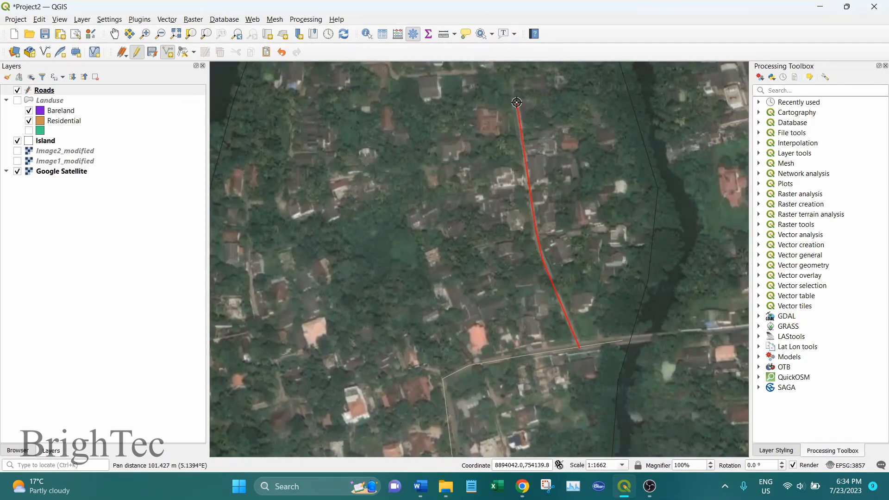
right_click(516, 102)
left_click_drag(620, 236, 607, 110)
left_click(637, 339)
Step: Digitize the short road near the island's northern tip, running north and then west, and accept its attributes
left_click_drag(457, 76, 476, 268)
scroll(492, 228, "up", 2)
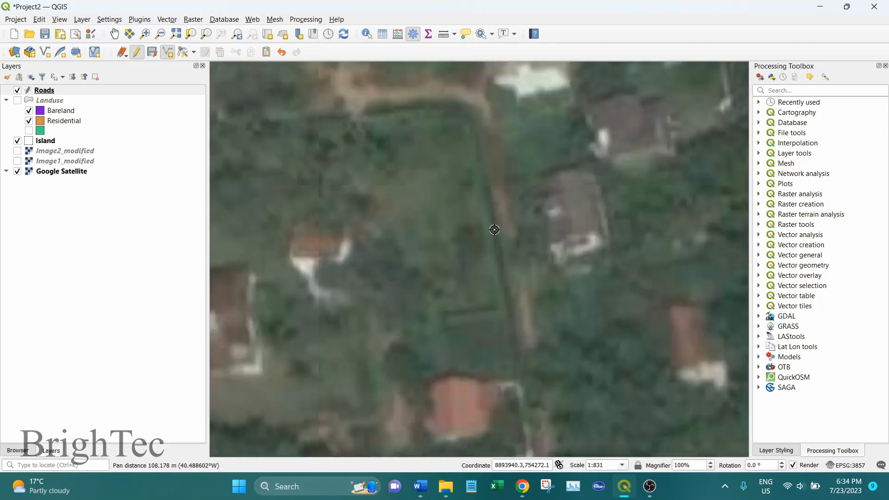
scroll(492, 228, "down", 1)
left_click(520, 342)
left_click(491, 172)
left_click(406, 176)
right_click(407, 176)
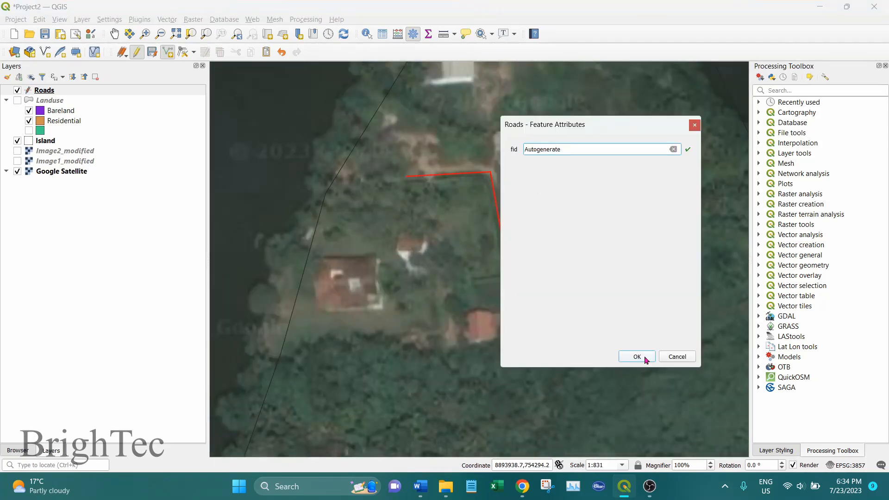
left_click(645, 358)
Step: Review the digitized roads across the island, save the Roads layer edits and turn off editing
scroll(593, 330, "down", 1)
left_click_drag(597, 372, 537, 70)
left_click_drag(567, 302, 566, 136)
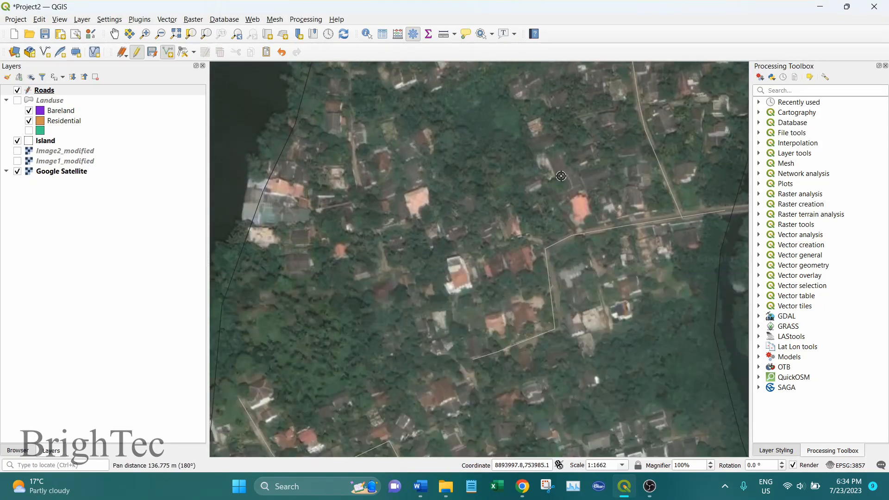
scroll(561, 189, "down", 1)
left_click_drag(582, 324, 524, 173)
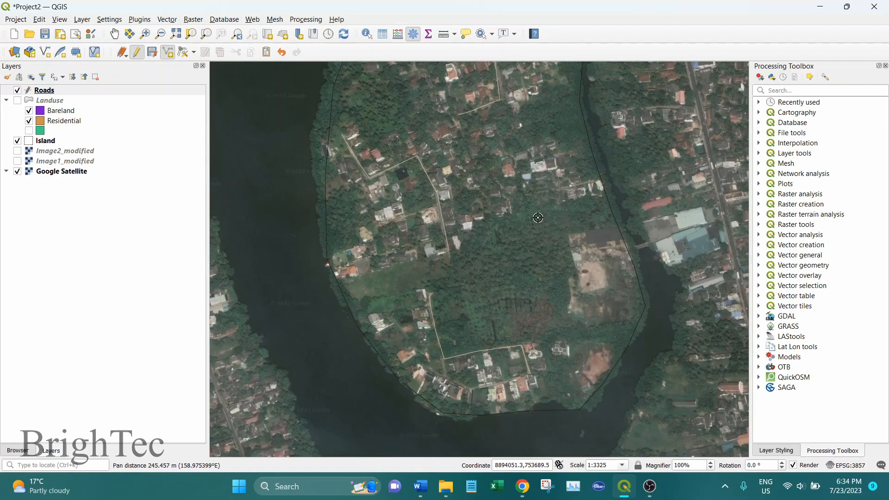
scroll(523, 277, "down", 2)
scroll(512, 316, "up", 1)
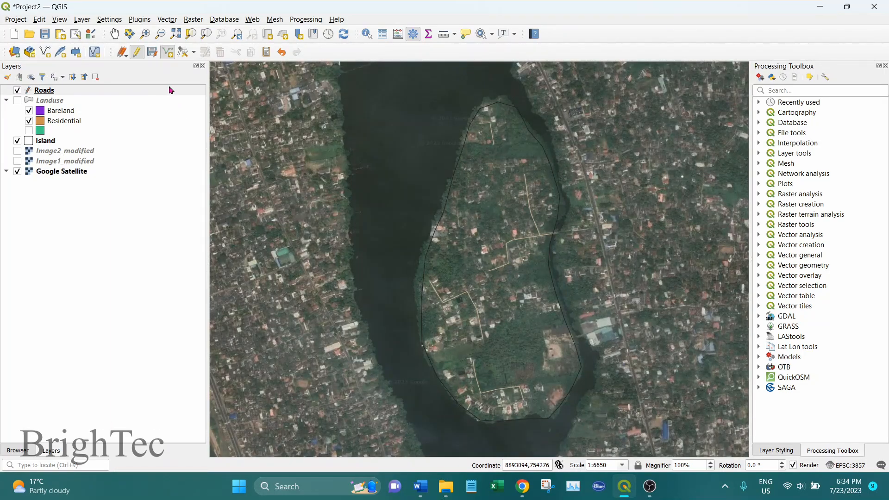
left_click(154, 54)
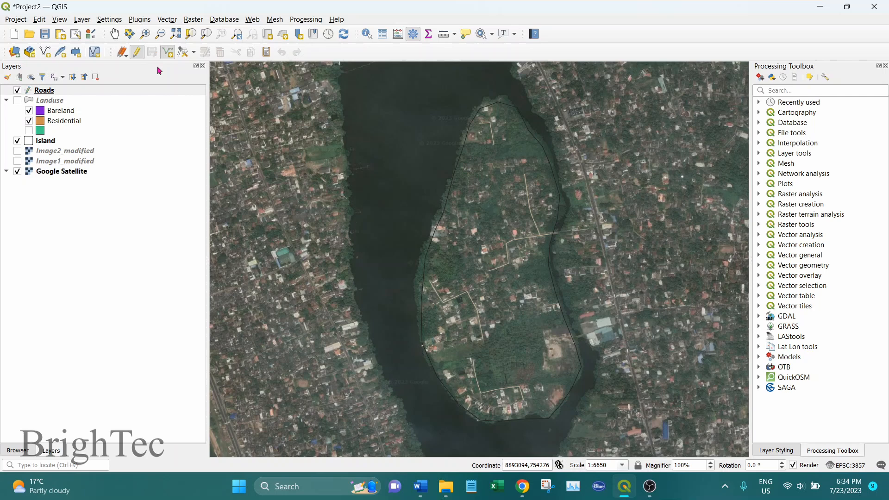
left_click(137, 54)
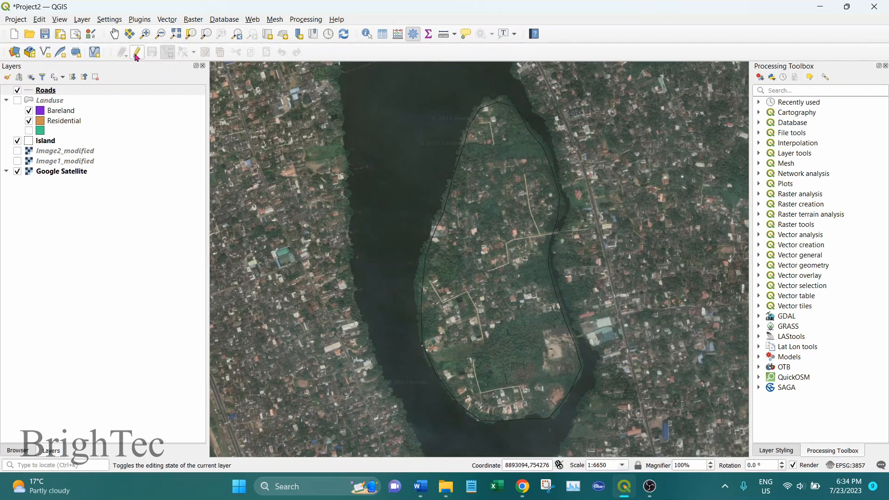
Step: In the Roads layer's symbology, select the Simple Line symbol and set its stroke width to 2 millimeters
left_click(74, 90)
right_click(74, 90)
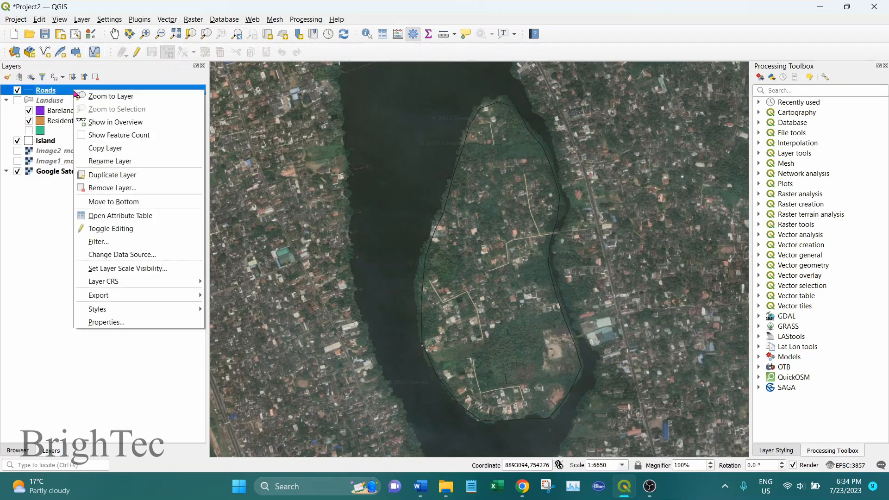
left_click(135, 323)
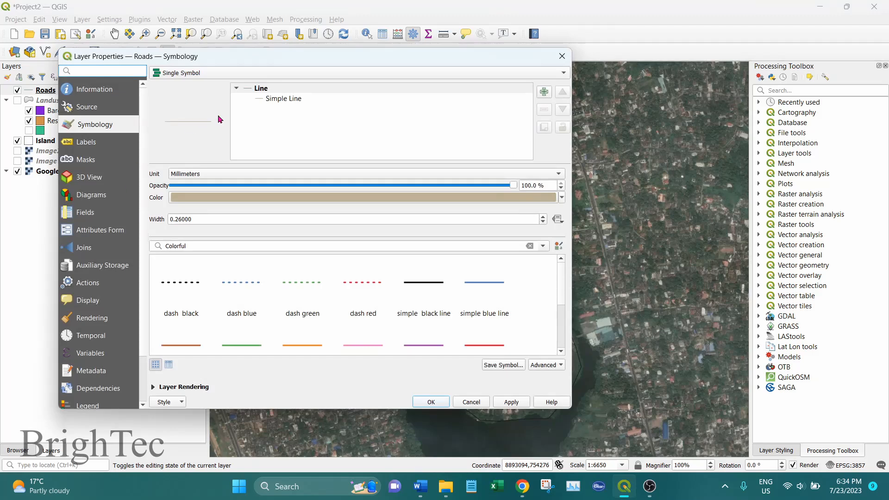
left_click(280, 99)
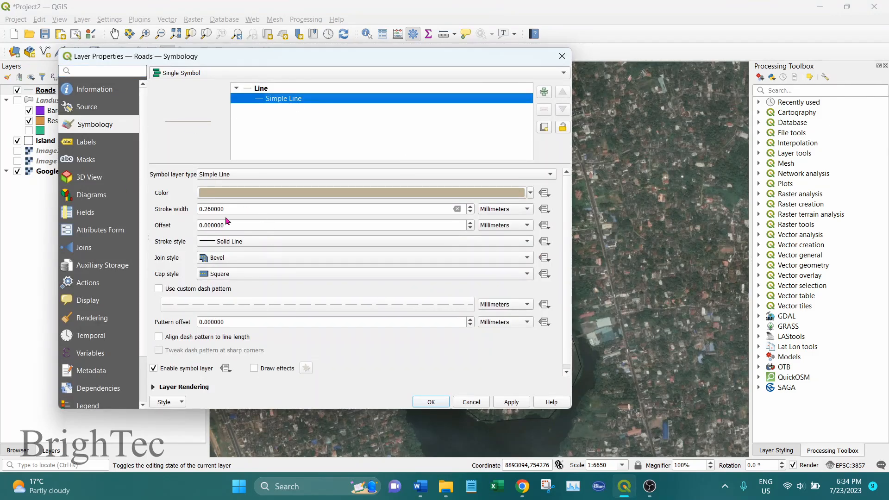
left_click(470, 207)
left_click(470, 207)
left_click(470, 207)
left_click(470, 207)
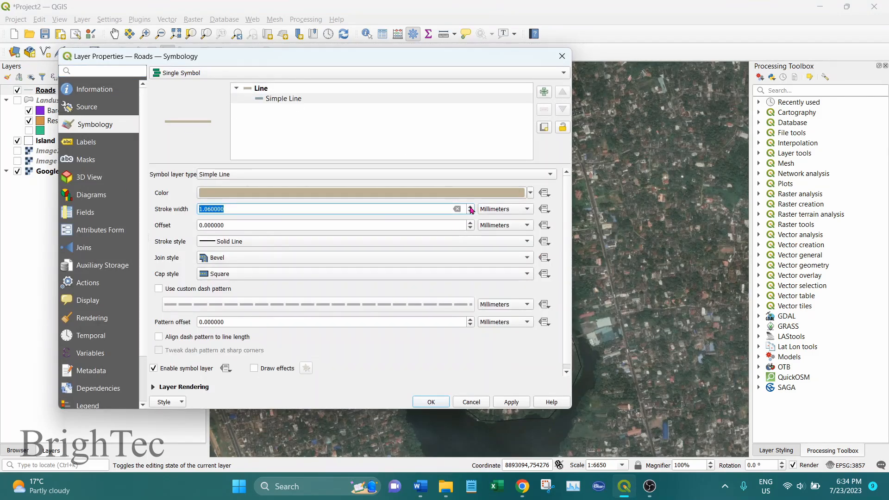
left_click(470, 207)
left_click(470, 207)
left_click(470, 207)
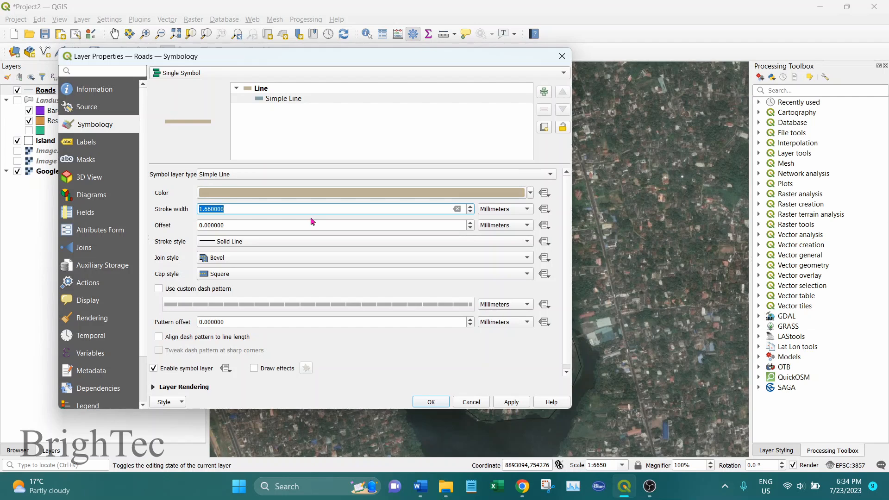
type("2")
Step: Color the Roads line symbol magenta-pink, accept the symbology, and make the Landuse layer visible again beneath the roads
left_click(530, 192)
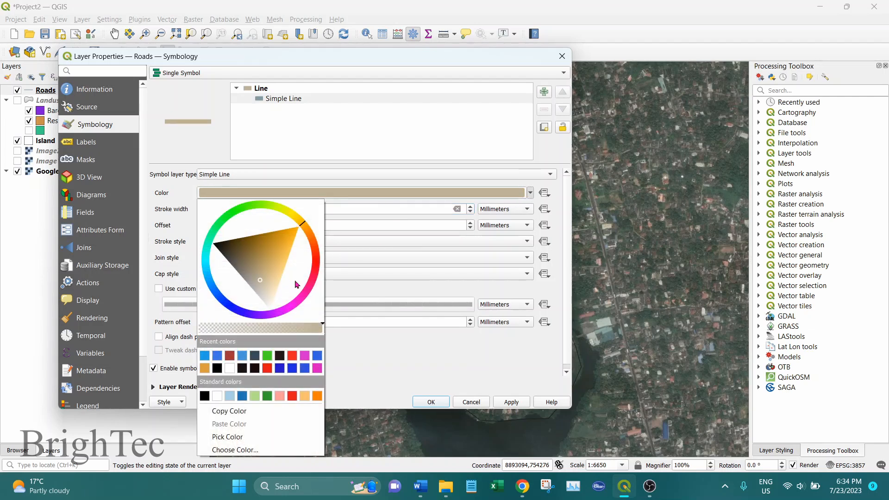
left_click_drag(298, 285, 303, 291)
left_click(300, 305)
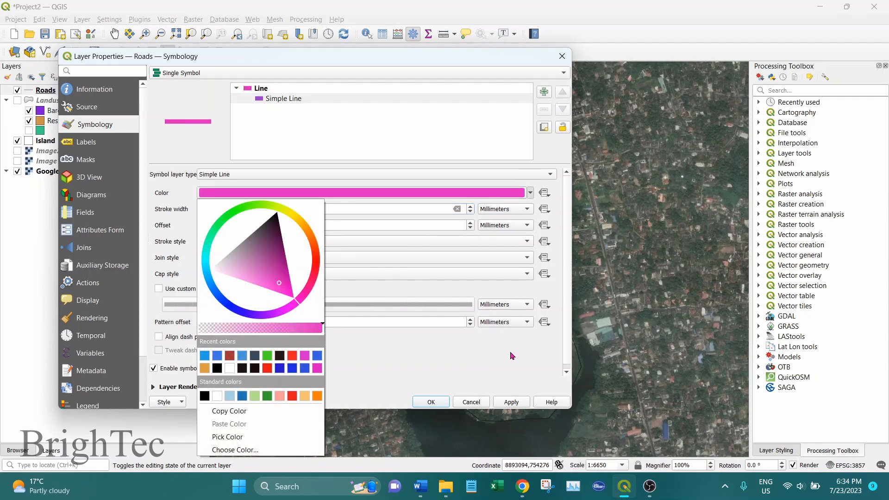
left_click(434, 399)
left_click(431, 401)
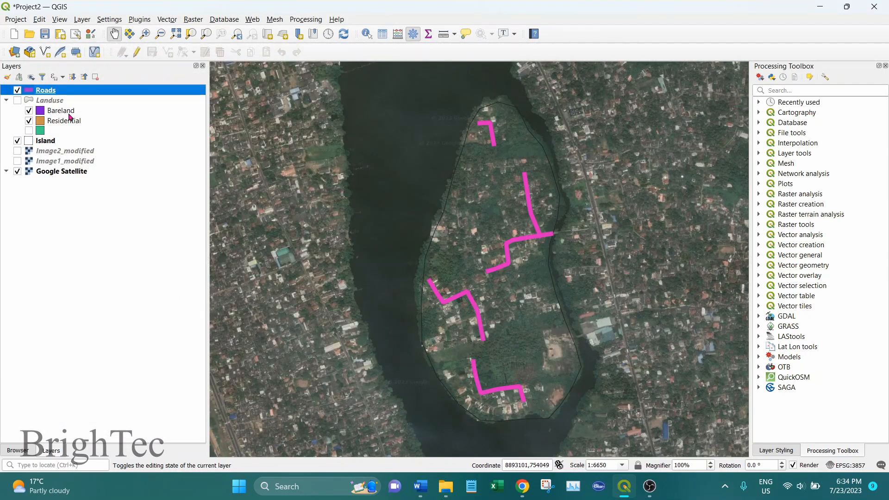
left_click(19, 102)
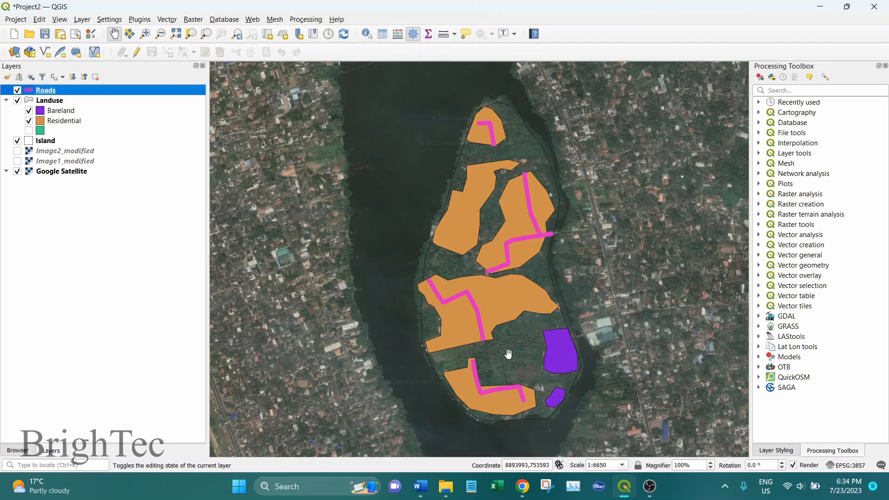
left_click_drag(507, 353, 489, 356)
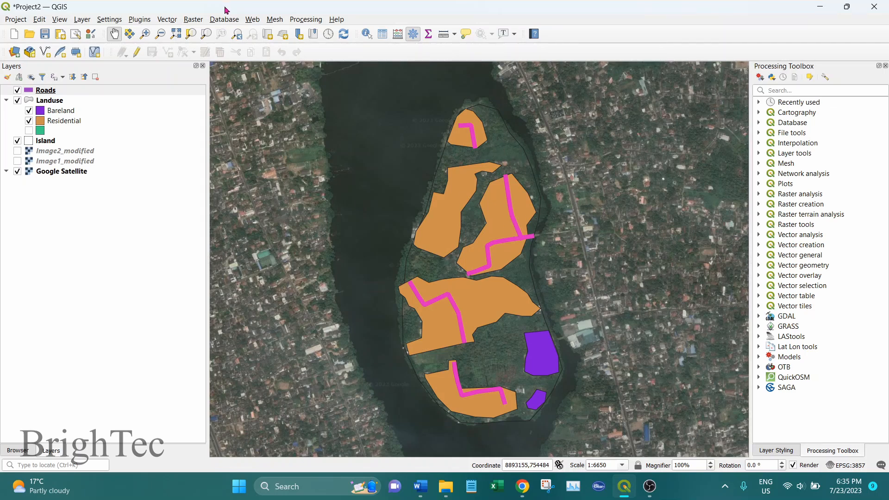
Step: Start another new GeoPackage layer using the existing Project3_database.gpkg from the GIS project 3 folder as its database
left_click(83, 21)
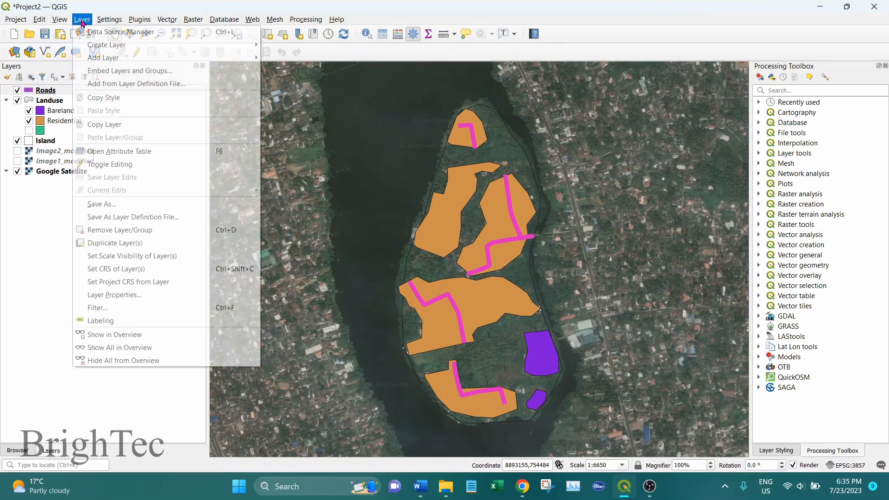
mouse_move(96, 49)
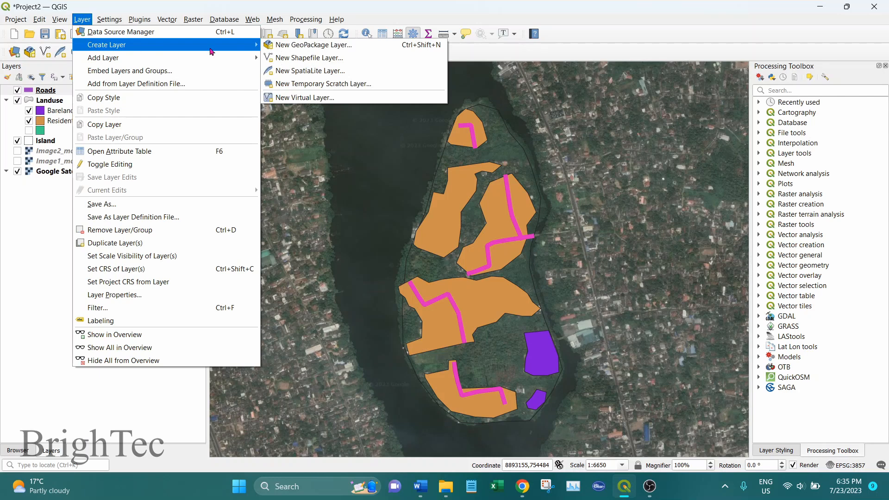
left_click(332, 46)
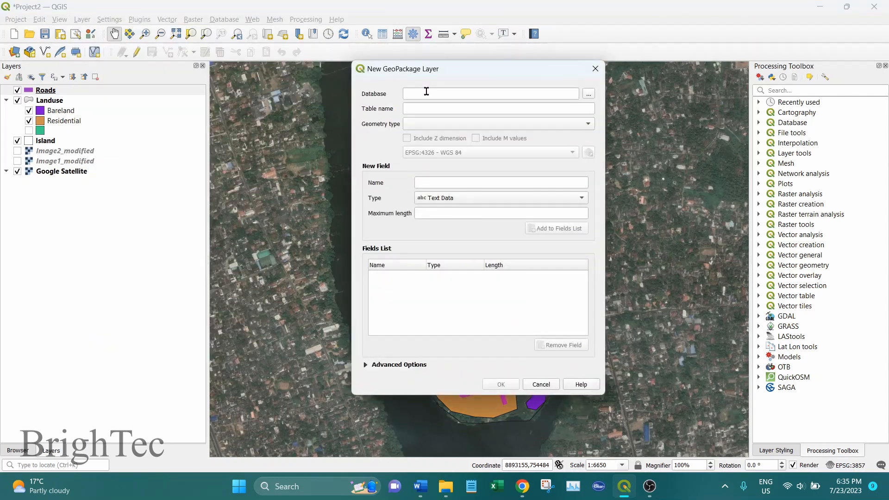
left_click(588, 95)
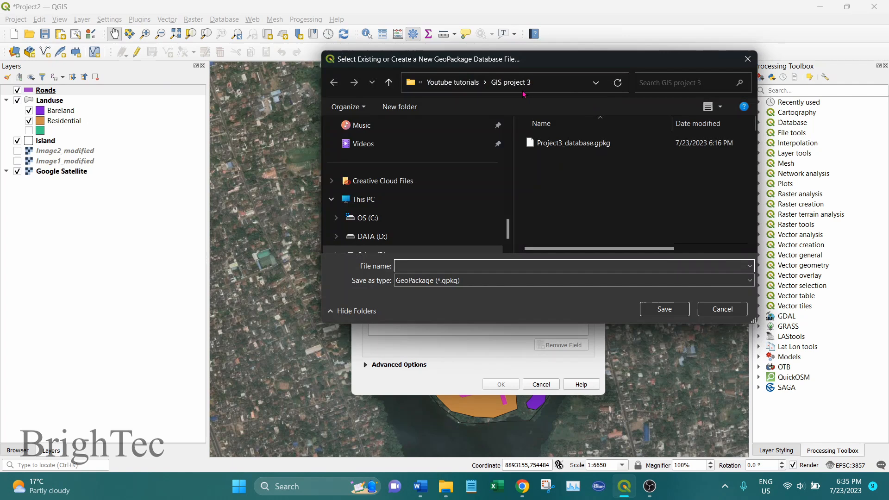
left_click(574, 143)
left_click(675, 310)
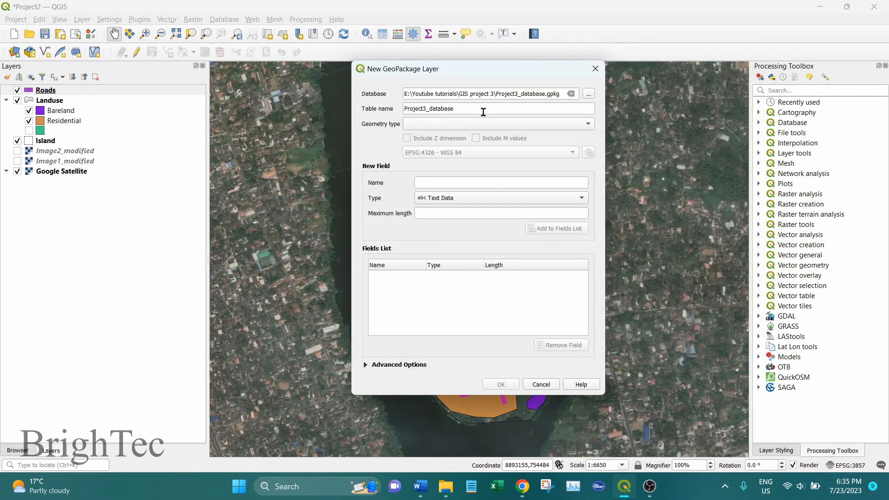
Step: Name the new table SamplingPoints and set its geometry type to Point
left_click(505, 109)
left_click_drag(503, 110, 350, 111)
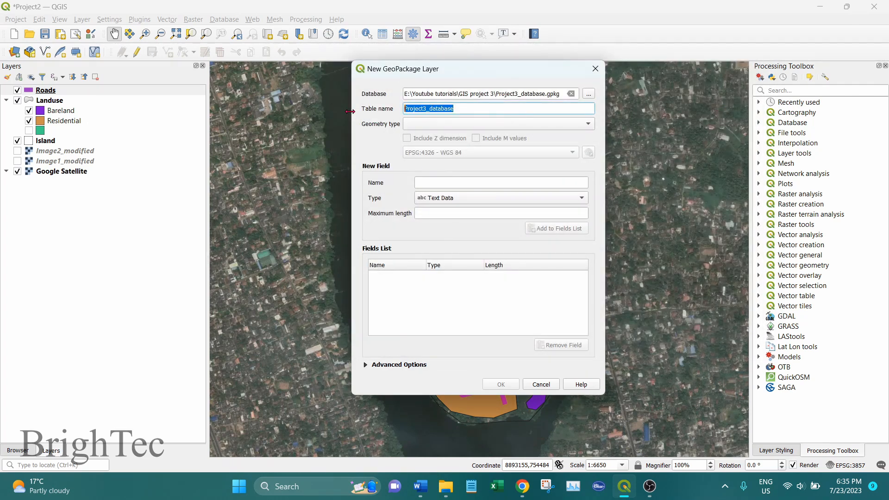
type("SamplingPoints")
left_click(462, 125)
left_click(456, 135)
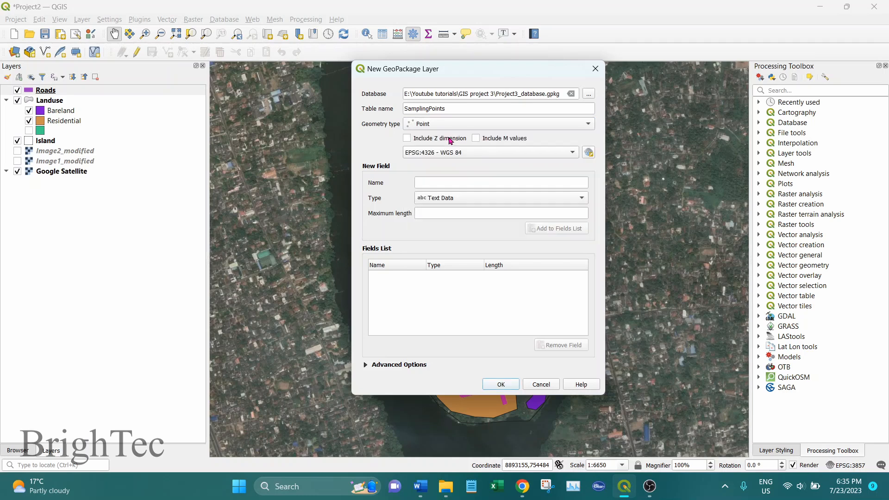
Step: Keep EPSG:4326 - WGS 84 as the coordinate system and add SamplingPoints as a new layer in the existing database
left_click(588, 153)
left_click(284, 102)
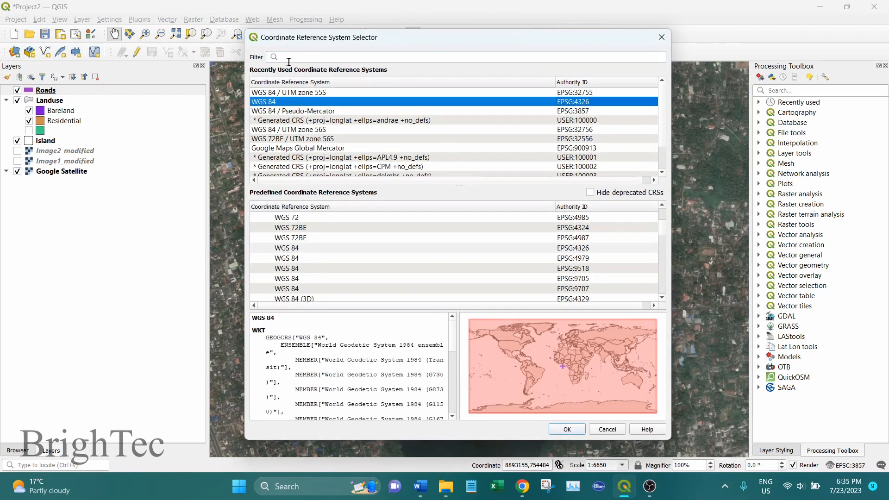
left_click(567, 428)
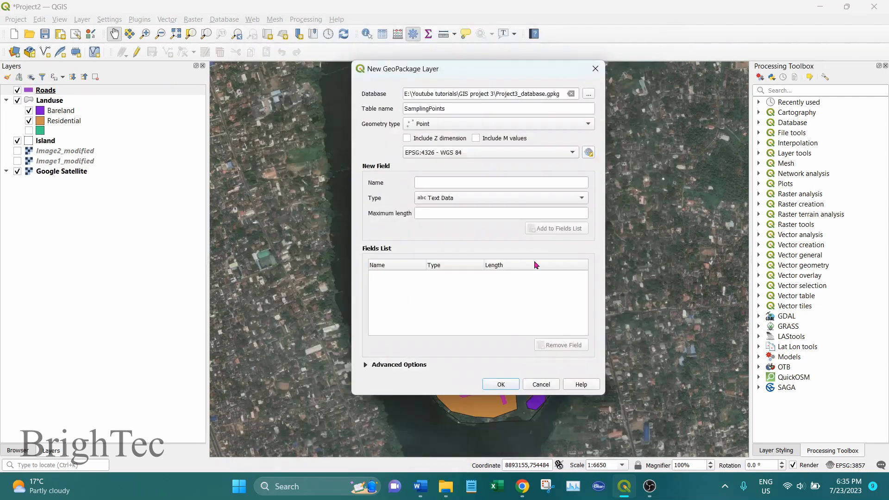
left_click(502, 386)
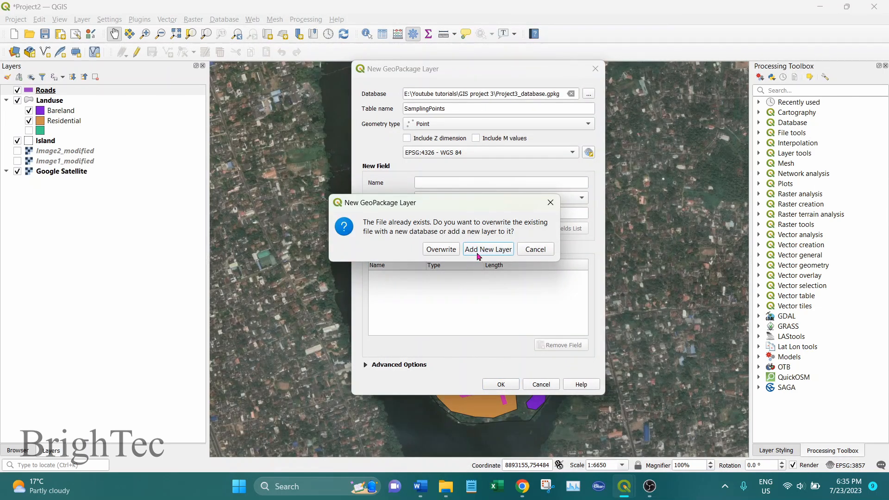
left_click(497, 255)
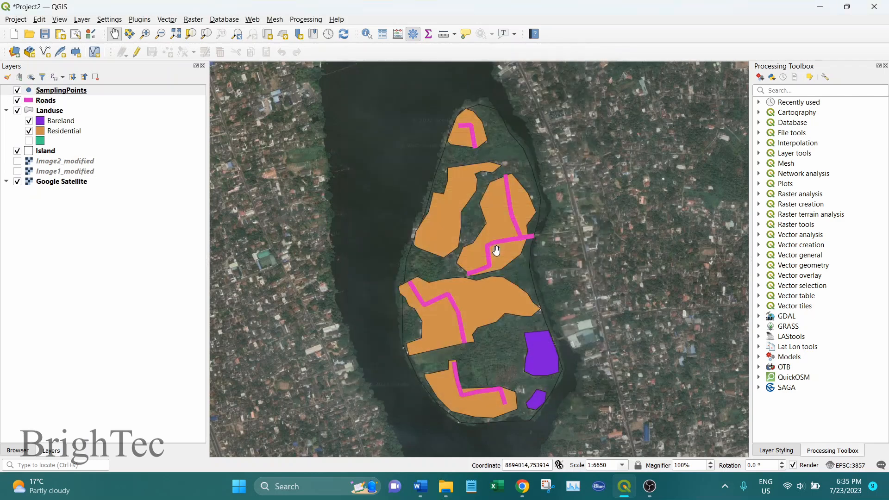
Step: Start editing SamplingPoints and add a point on the island's east shore beside the large central residential polygon, with an autogenerated fid
left_click(73, 92)
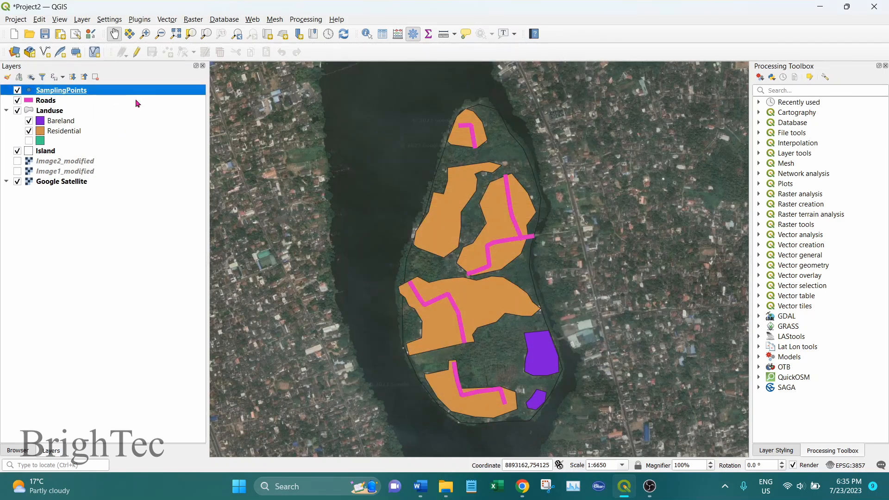
left_click(136, 54)
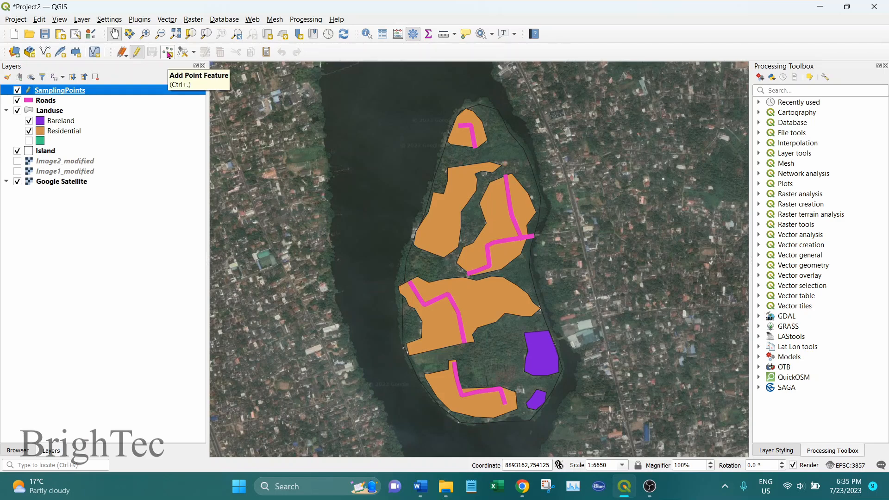
left_click(168, 53)
scroll(512, 362, "up", 1)
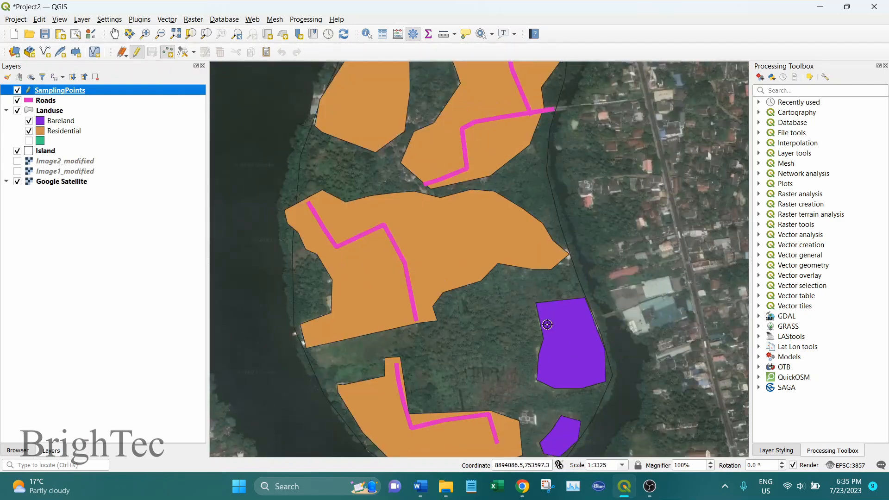
left_click(559, 213)
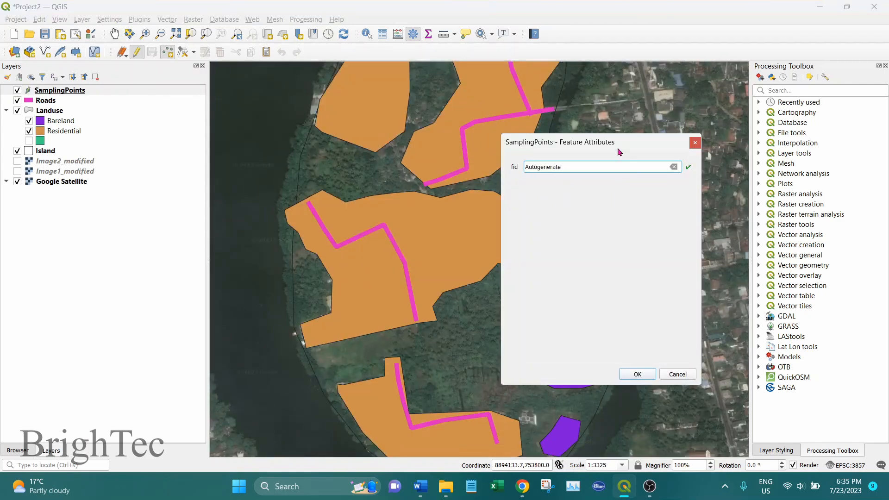
left_click(638, 374)
Step: Add two sampling points in the island's north, one on the east shore and one on the west shore below the northernmost residential polygon
left_click_drag(551, 204, 481, 321)
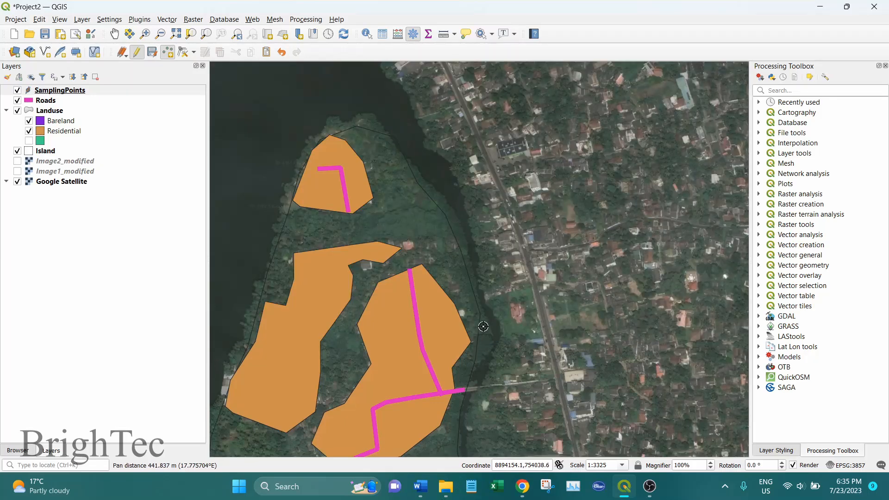
left_click(468, 293)
left_click(636, 393)
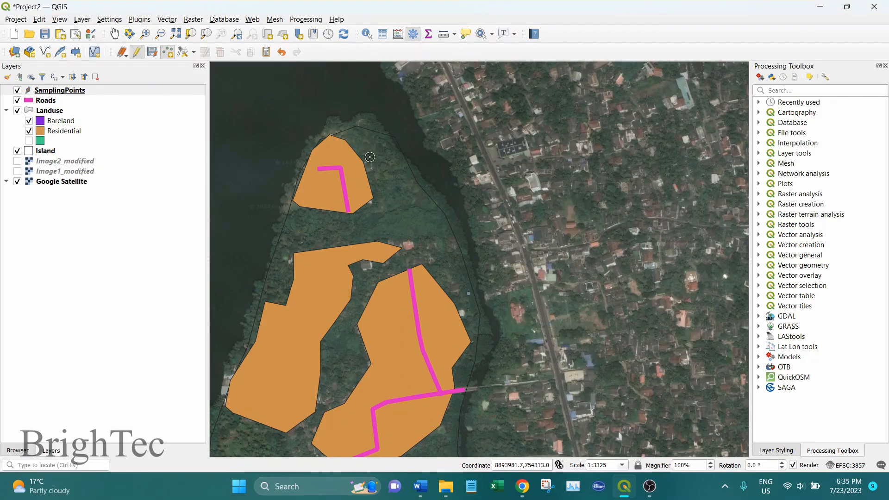
left_click(287, 229)
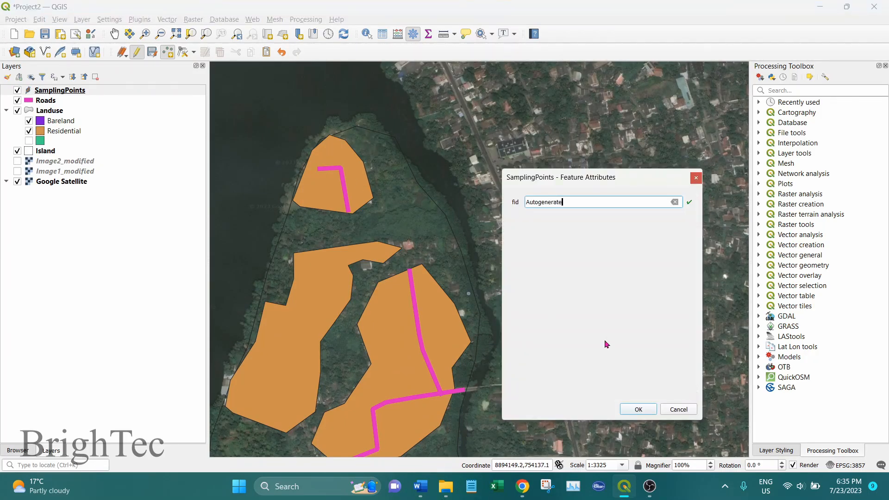
left_click(640, 410)
Step: Add two sampling points on the island's west side, one above the large central residential polygon and one above the southernmost residential polygon
left_click_drag(409, 312, 490, 274)
left_click(427, 230)
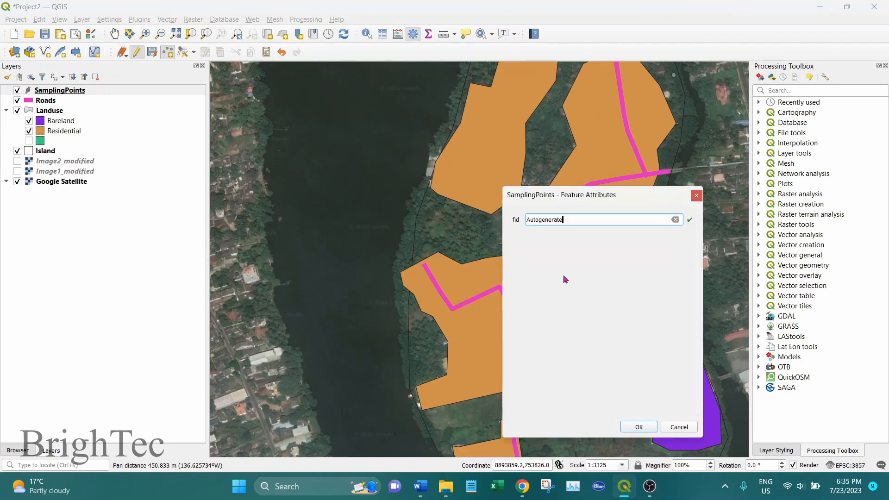
left_click(638, 425)
left_click_drag(542, 353, 500, 139)
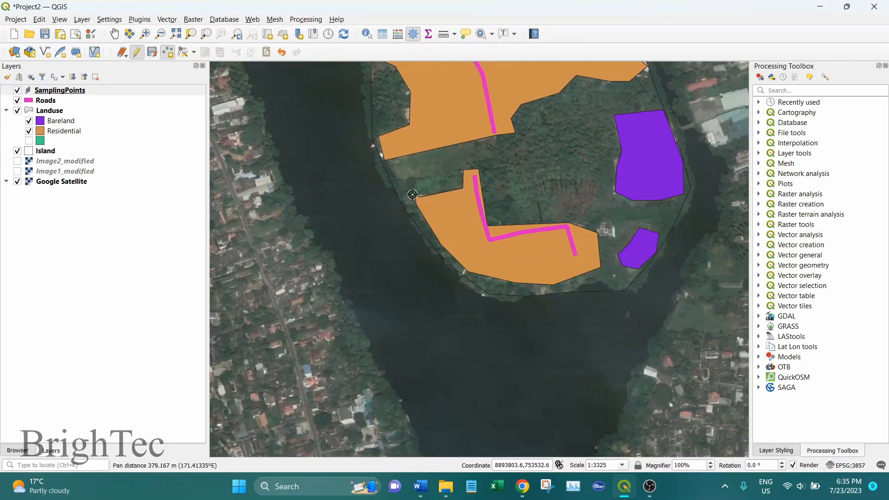
left_click(440, 192)
left_click(639, 444)
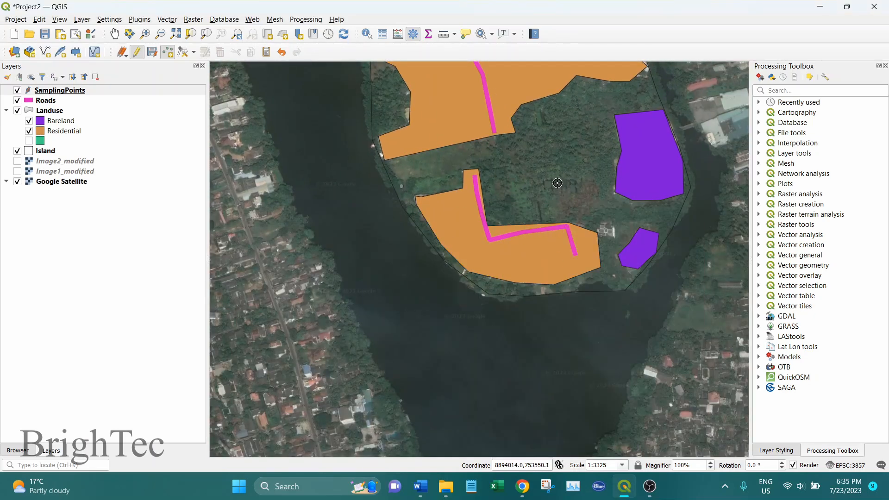
Step: Save the new sampling points and end the SamplingPoints layer's editing session
left_click_drag(557, 183, 511, 328)
left_click_drag(518, 221, 496, 287)
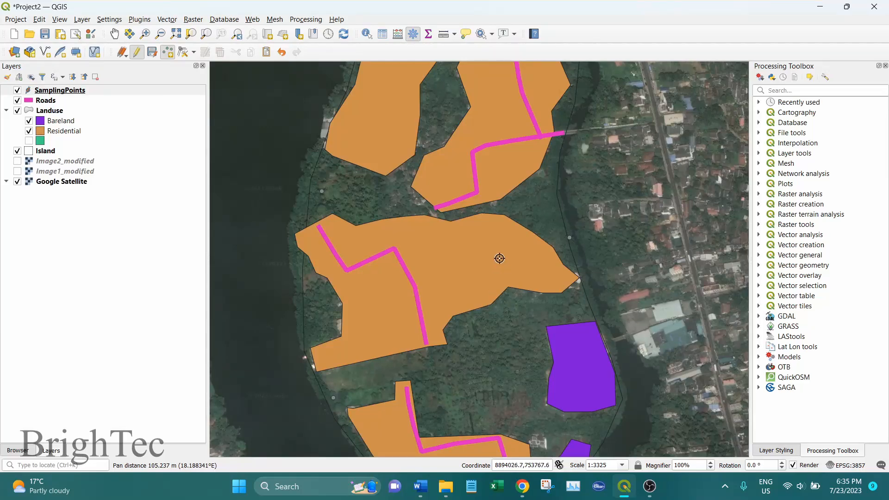
scroll(488, 287, "down", 1)
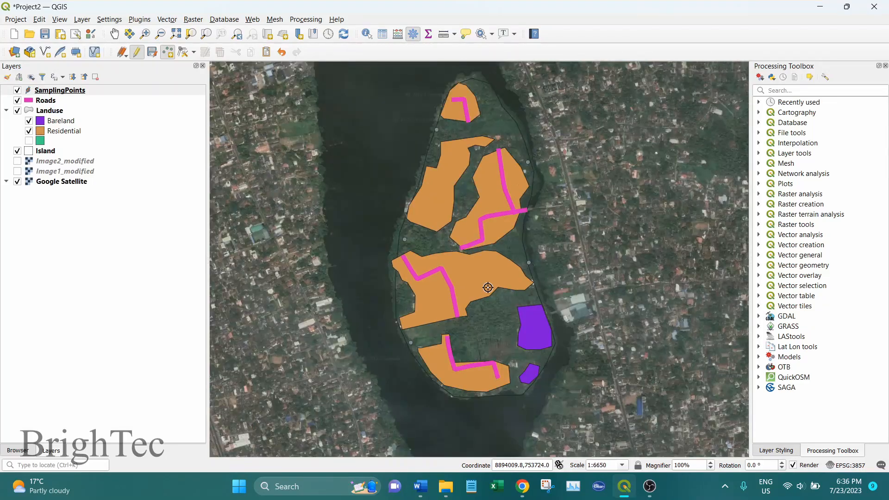
left_click_drag(485, 250, 472, 275)
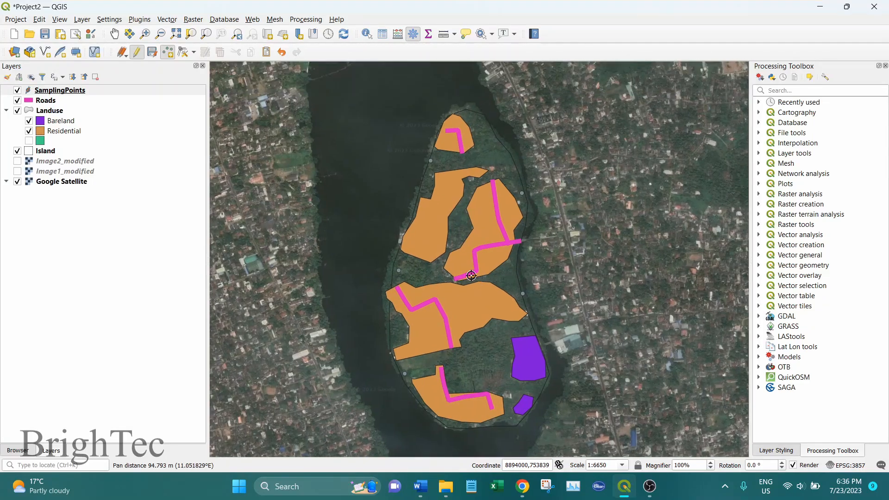
left_click(154, 54)
left_click(136, 52)
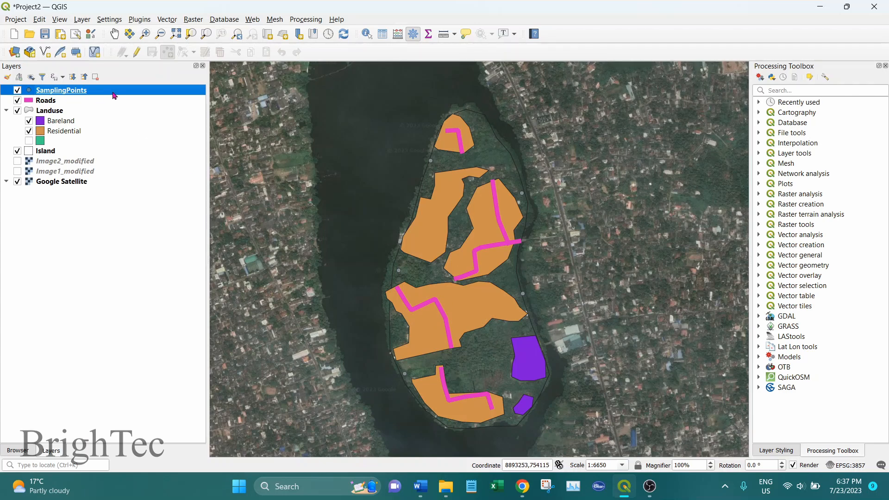
Step: Show the data source browser and refresh the contents of Project3_database.gpkg
left_click(51, 103)
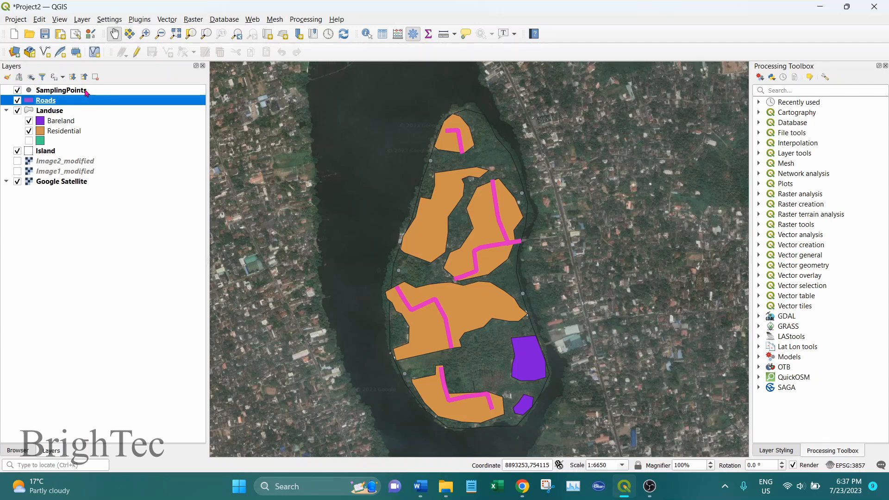
left_click(86, 92)
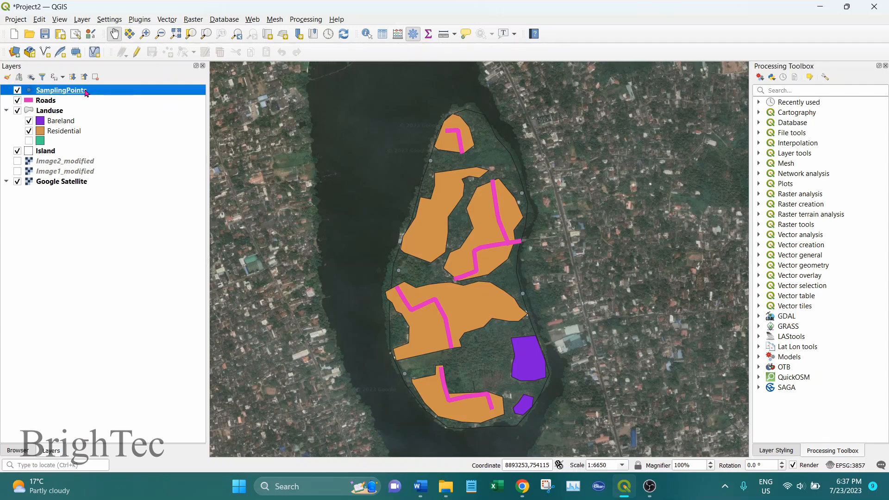
left_click(19, 451)
left_click(88, 174)
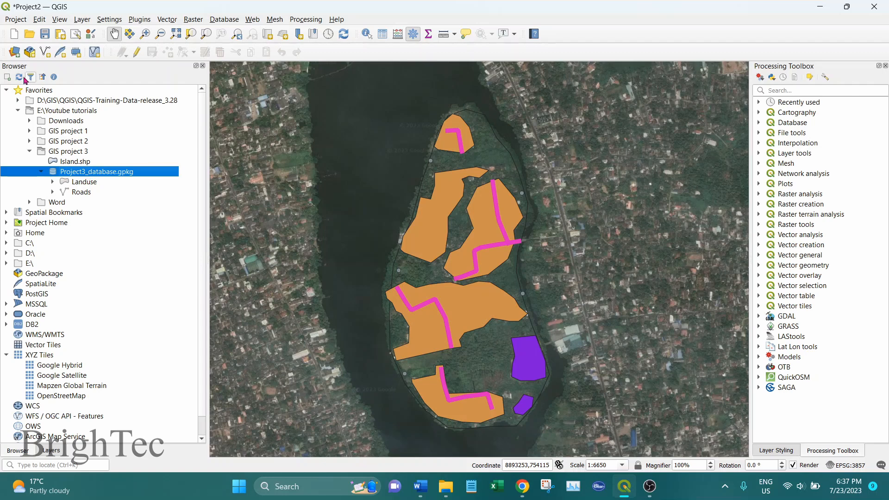
left_click(20, 77)
Step: Review the Landuse, Roads and SamplingPoints layers stored in Project3_database.gpkg, along with the separate Island.shp
left_click(95, 182)
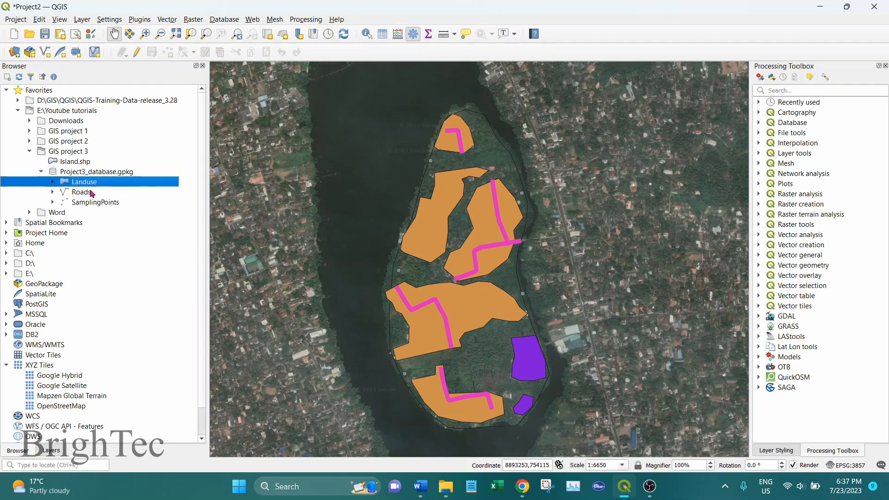
left_click(100, 193)
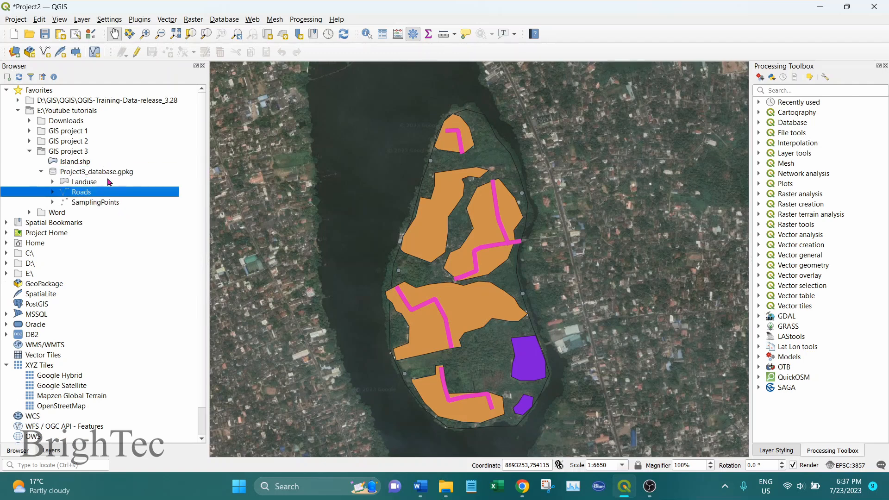
left_click(96, 182)
left_click(95, 192)
left_click(95, 202)
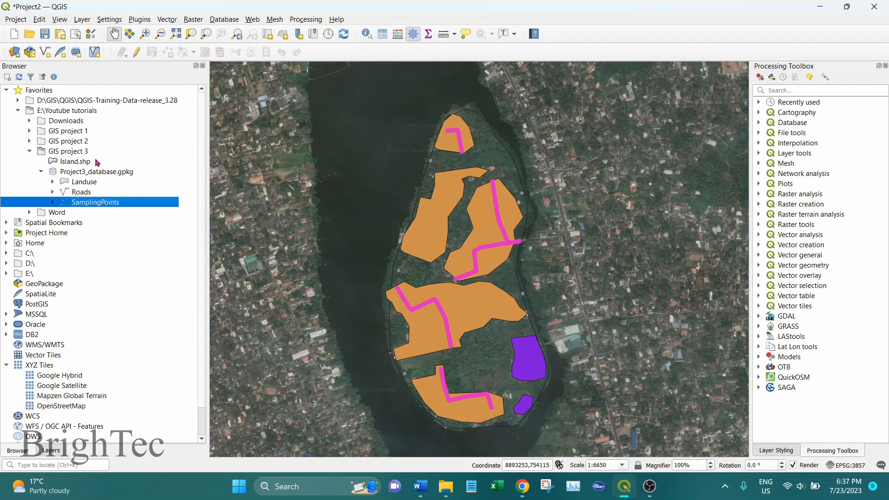
left_click(97, 183)
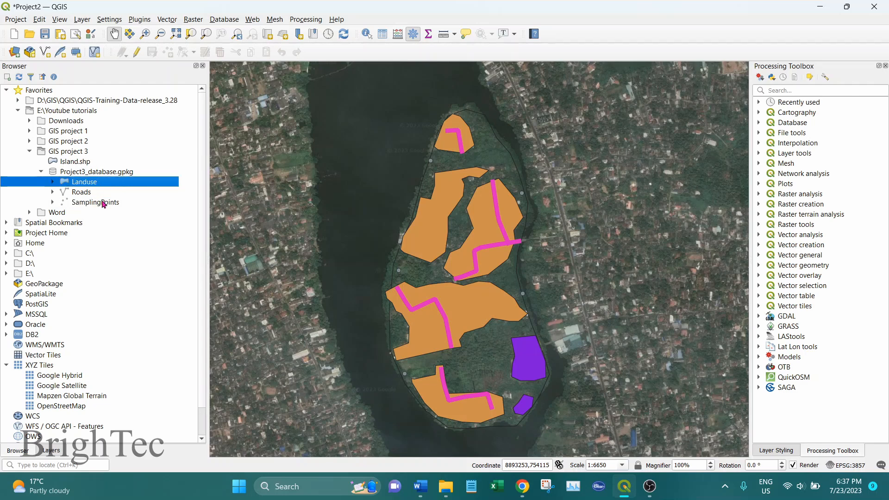
left_click(106, 204, "shift")
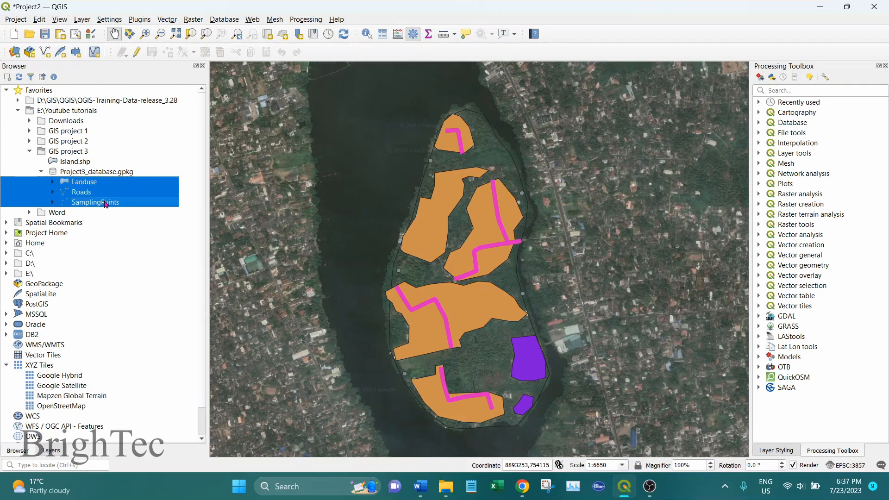
left_click(94, 163)
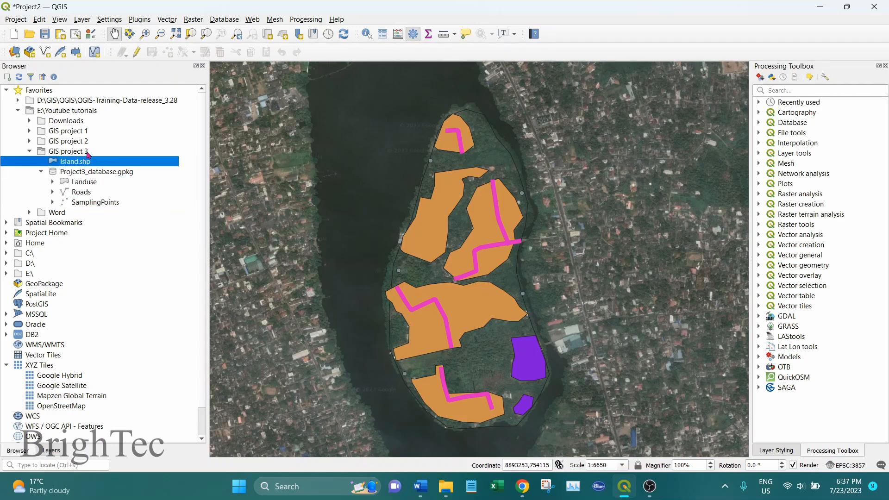
Step: Open the GIS project 3 folder in File Explorer and compare the Island shapefile's component files with Project3_database.gpkg
right_click(88, 154)
left_click(131, 213)
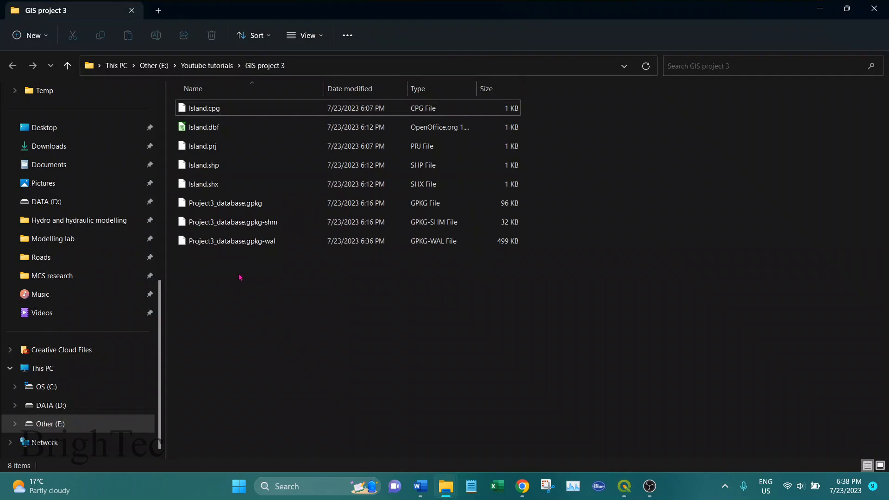
left_click(218, 112)
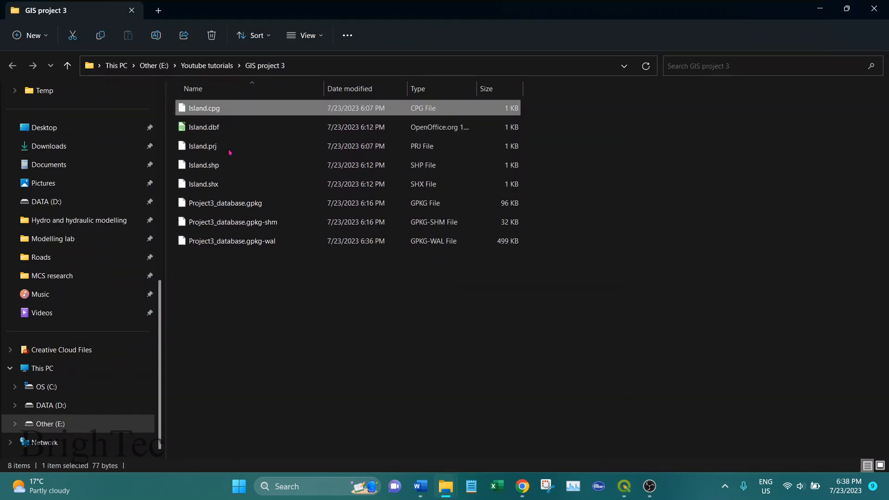
left_click(224, 188, "shift")
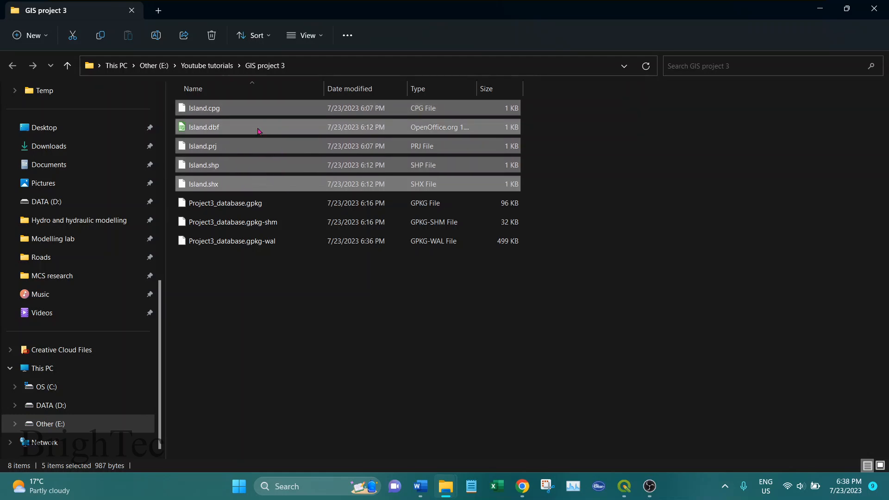
left_click(227, 290)
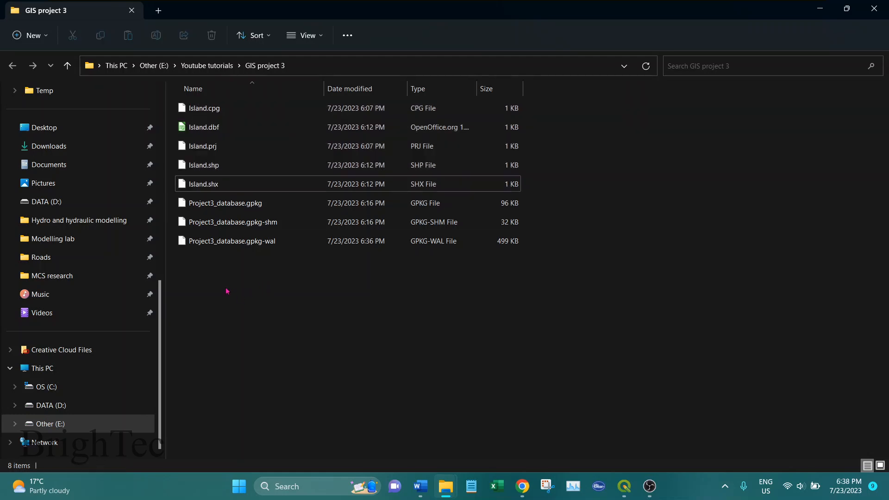
left_click(246, 210)
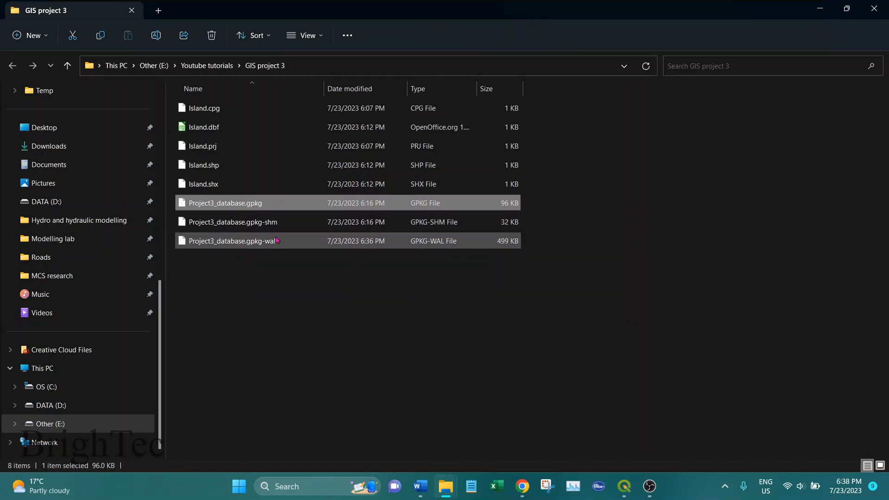
Step: Place the folder window beside the QGIS browser tree to compare the GeoPackage listings, and close File Explorer
left_click_drag(459, 14, 651, 67)
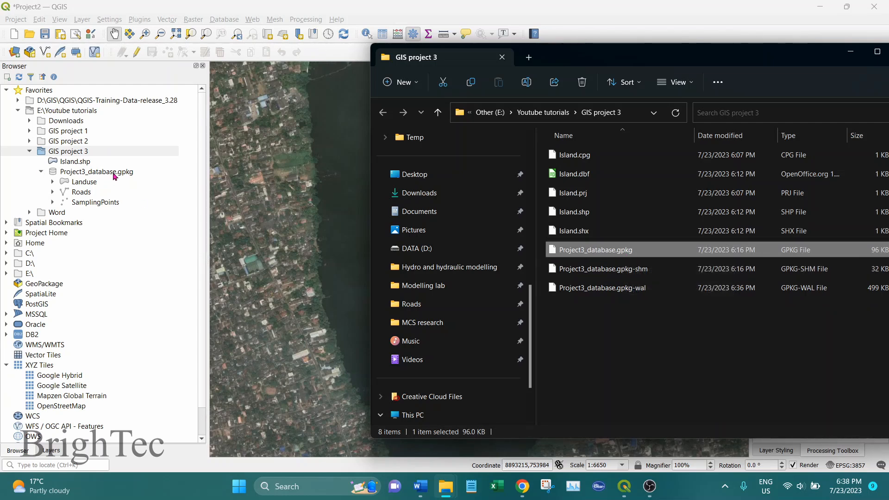
left_click_drag(594, 56, 463, 57)
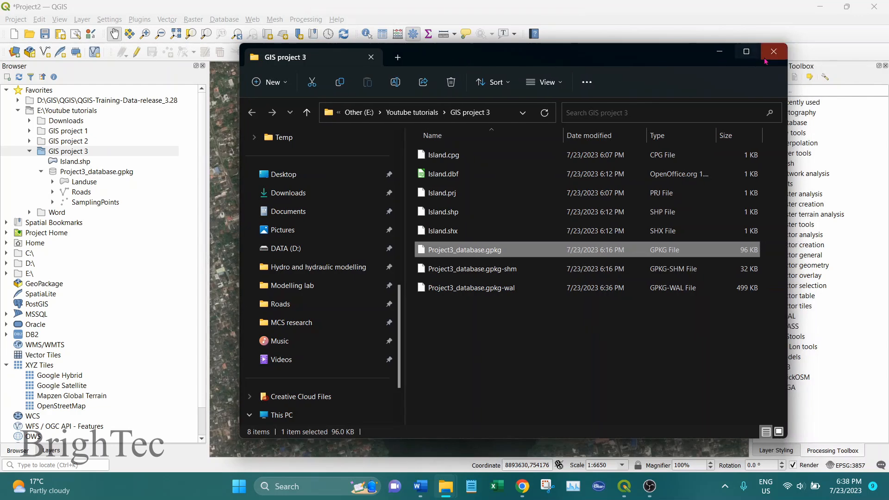
left_click(772, 52)
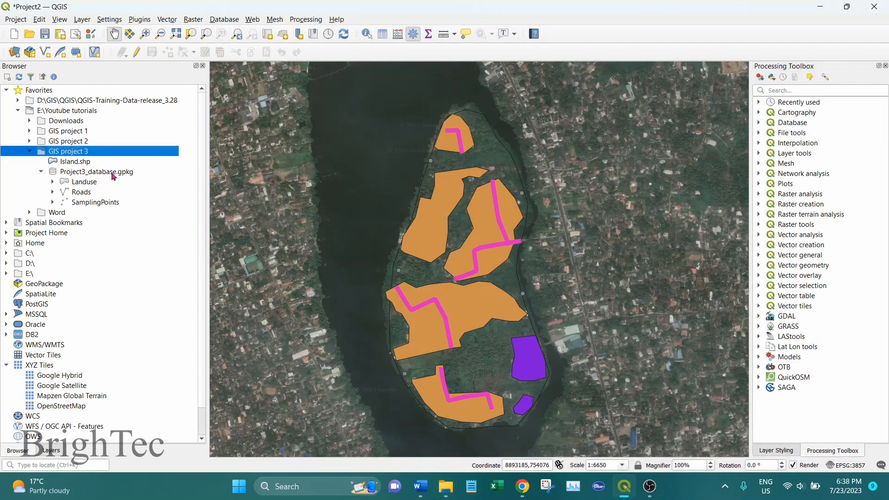
Step: Export the Landuse layer from Project3_database.gpkg as an ESRI Shapefile named Landuse in the GIS project 3 folder
left_click(112, 173)
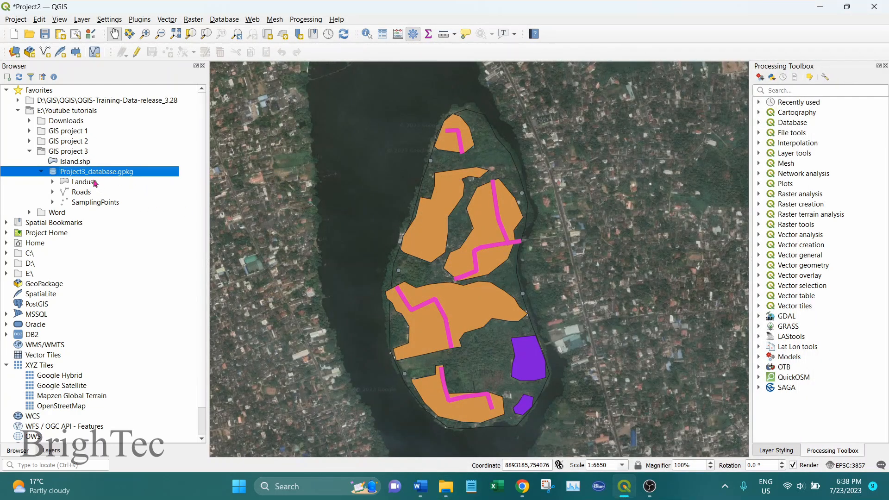
left_click(90, 184)
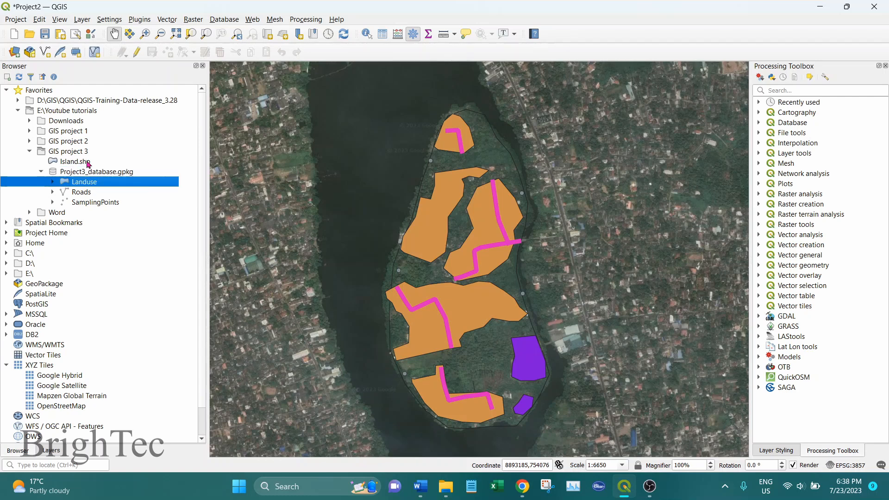
right_click(97, 184)
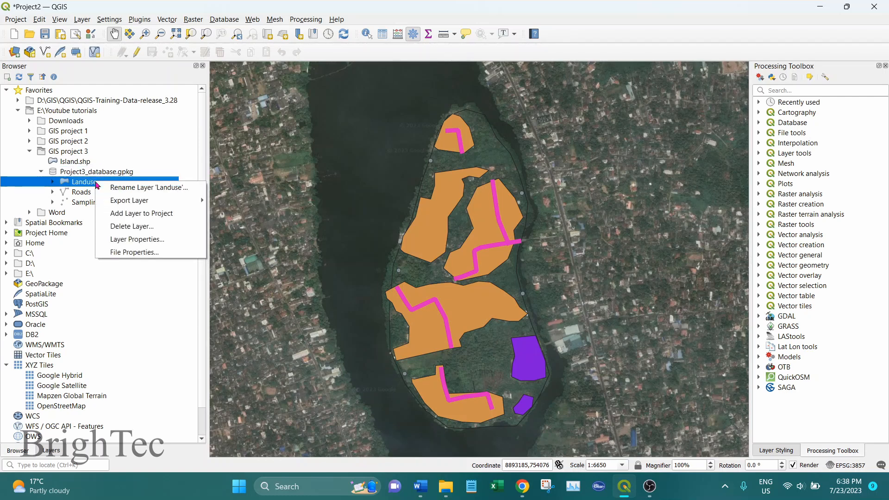
mouse_move(144, 204)
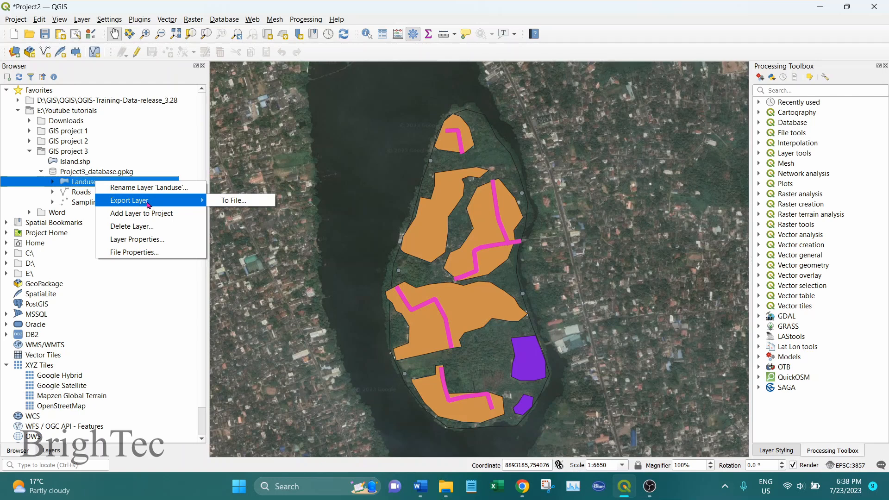
left_click(227, 200)
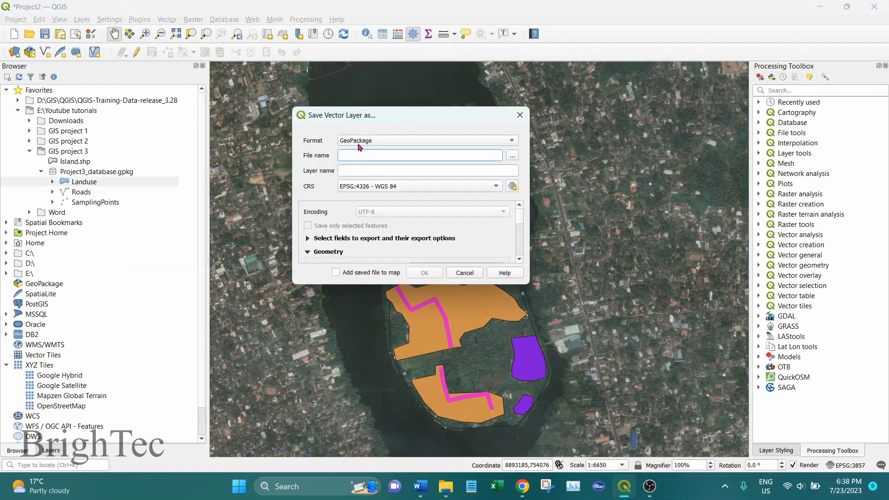
left_click(377, 142)
left_click(376, 157)
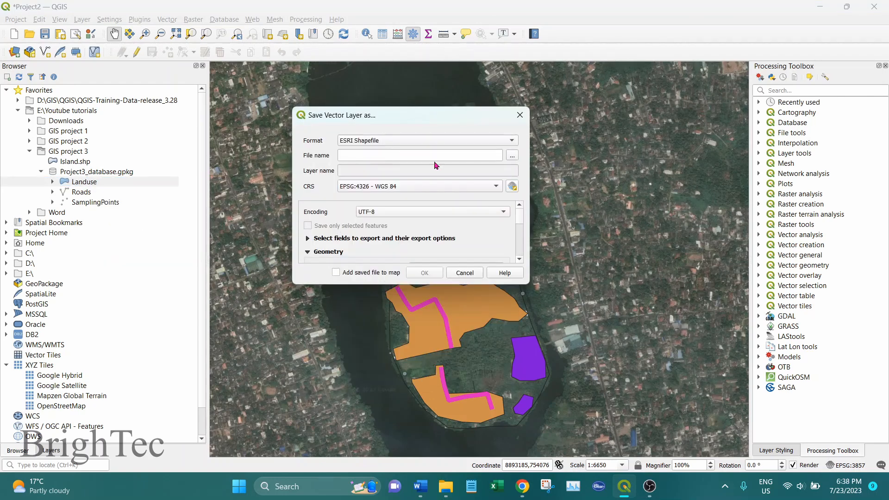
left_click(515, 158)
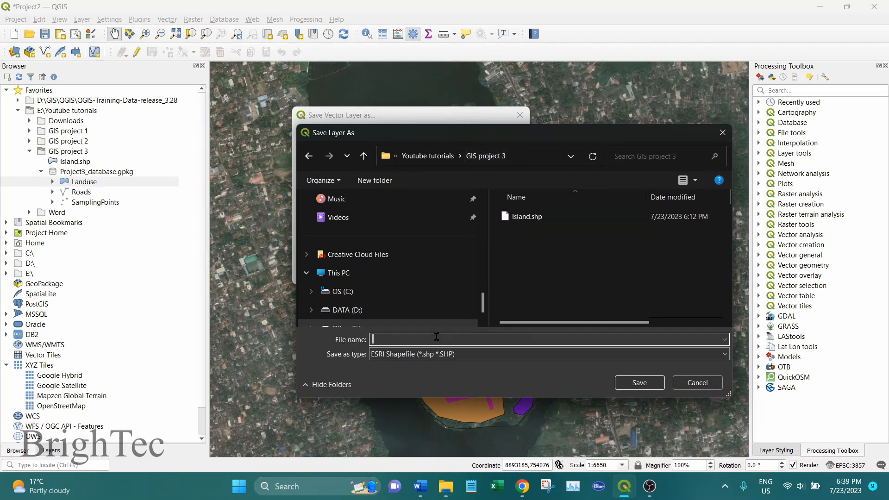
type("Landuse")
left_click(640, 382)
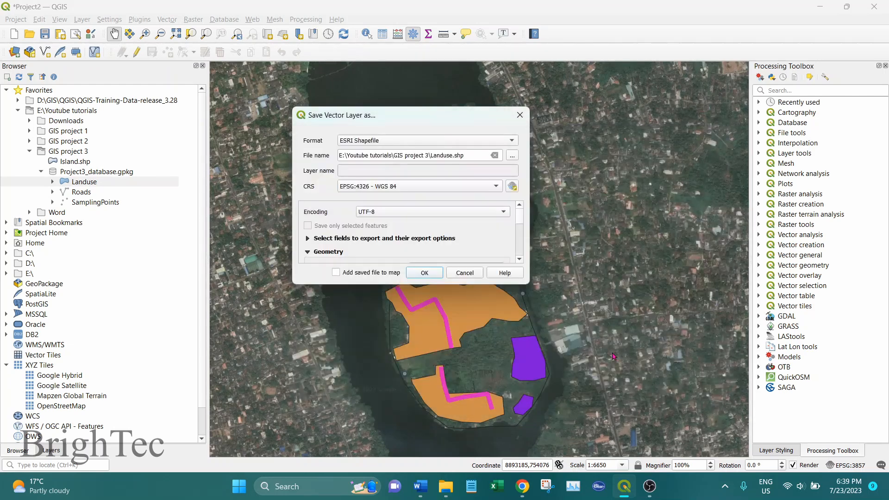
left_click(436, 277)
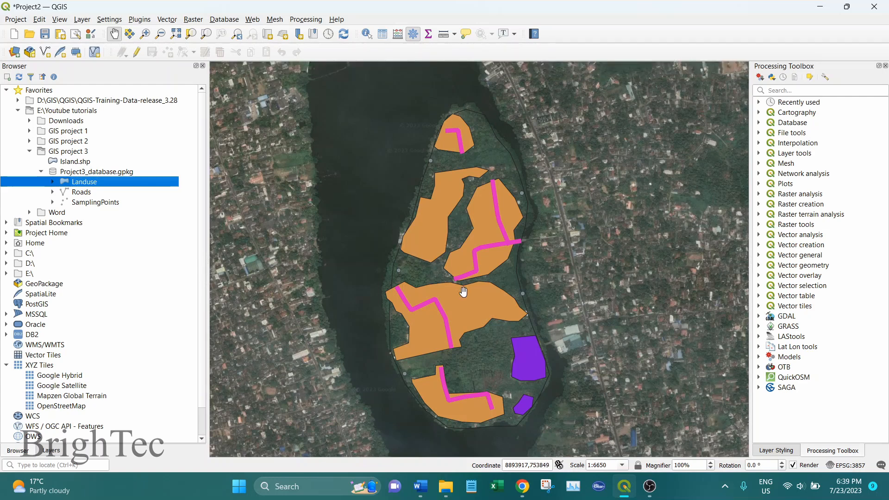
Step: Open the GIS project 3 directory in File Explorer, examine the exported Landuse shapefile's component files, and minimize the window
left_click(447, 486)
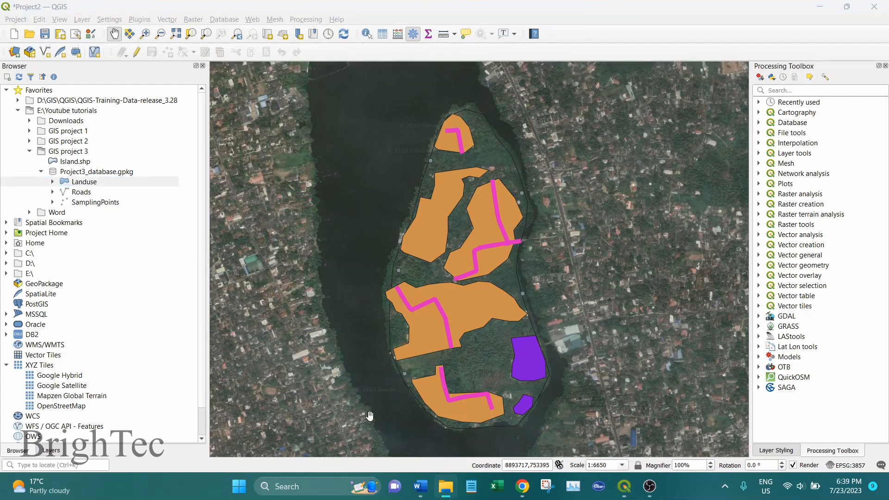
right_click(72, 151)
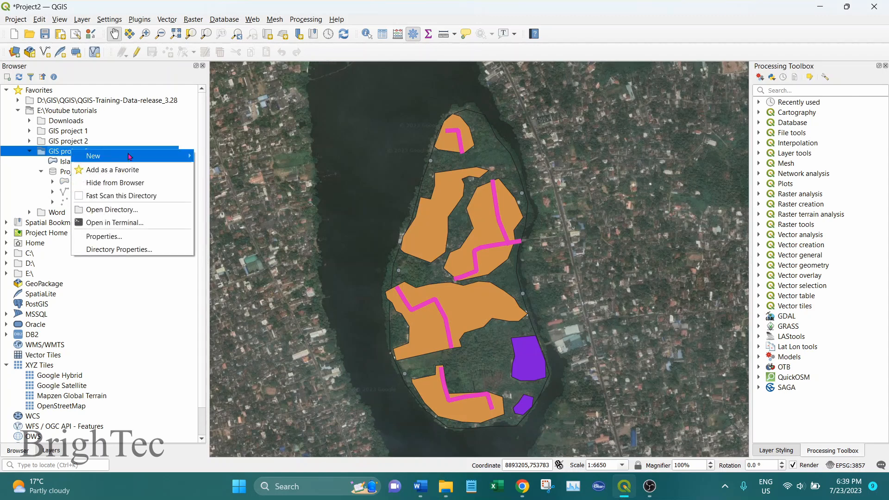
left_click(123, 212)
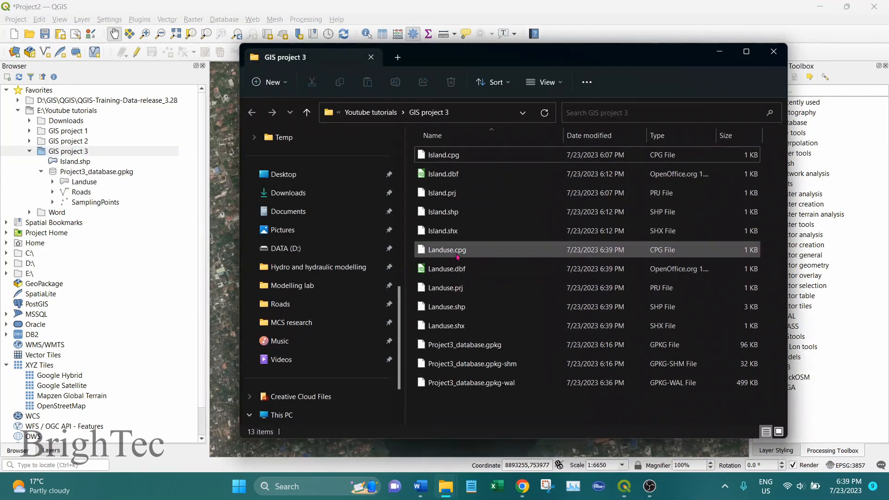
left_click(457, 256)
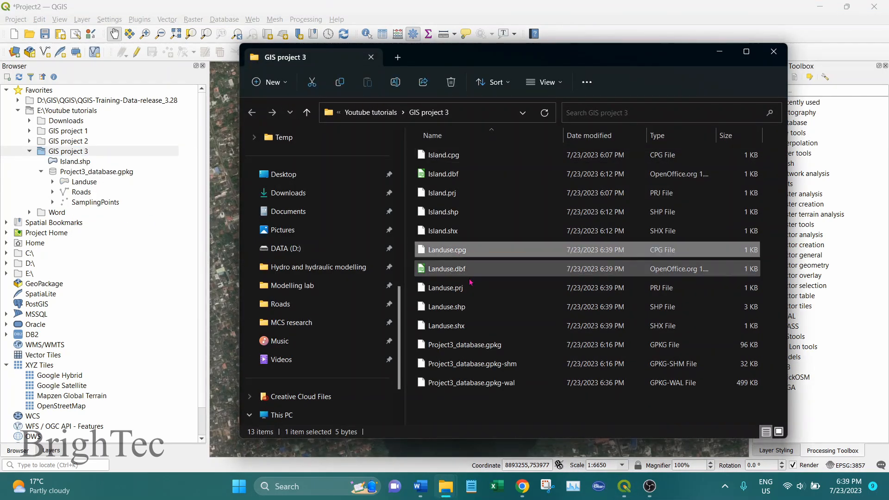
left_click(461, 331, "shift")
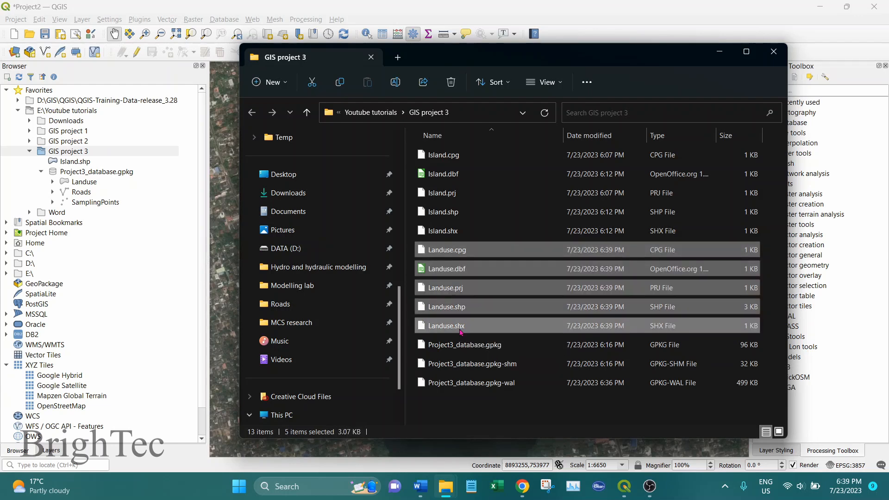
left_click(719, 51)
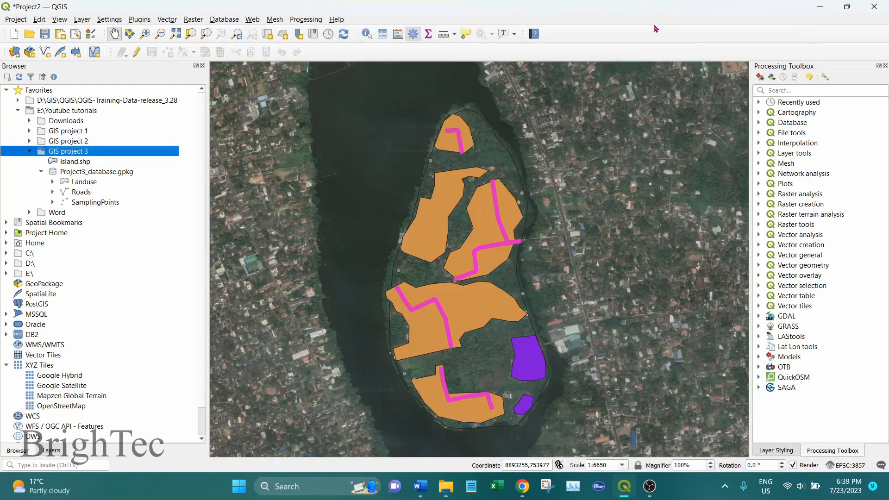
Step: Export Island.shp in GeoPackage format into the existing Project3_database.gpkg with the layer name Island
left_click(74, 162)
right_click(74, 163)
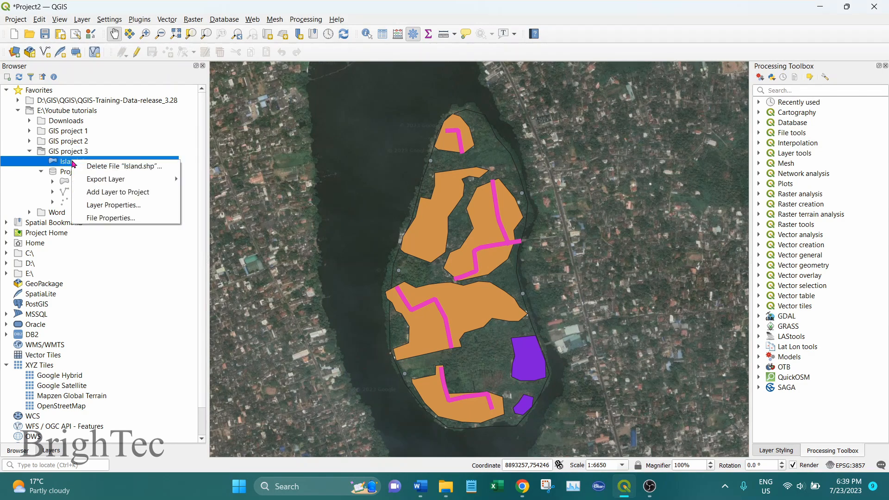
mouse_move(111, 181)
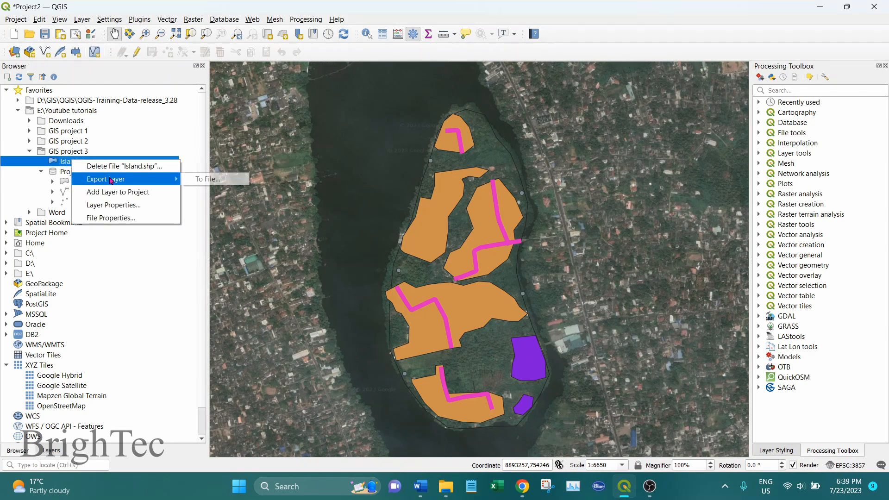
left_click(213, 181)
left_click(394, 141)
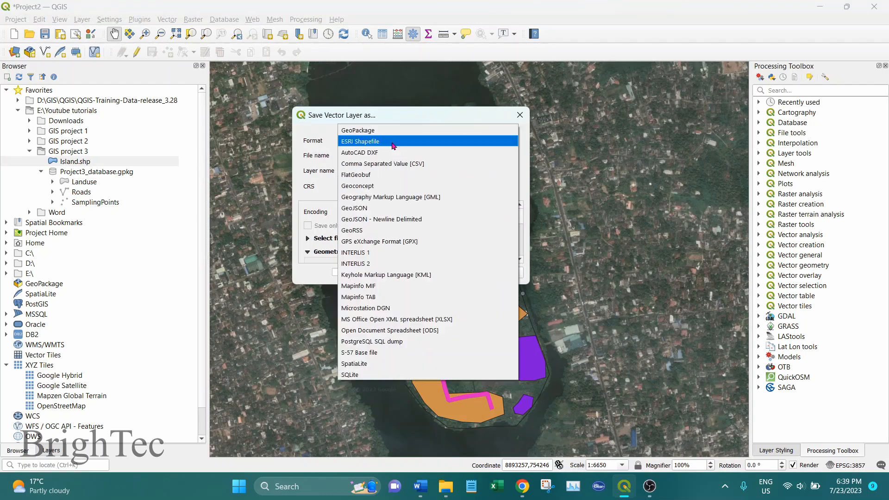
left_click(379, 132)
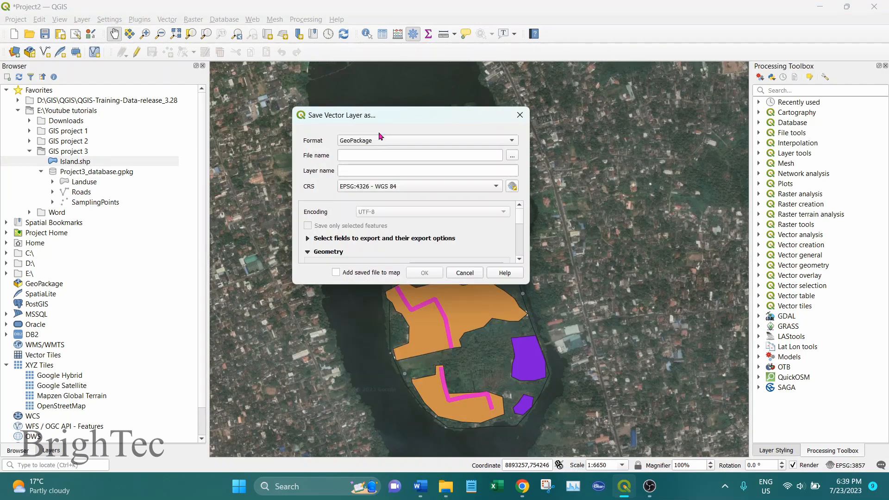
left_click(512, 155)
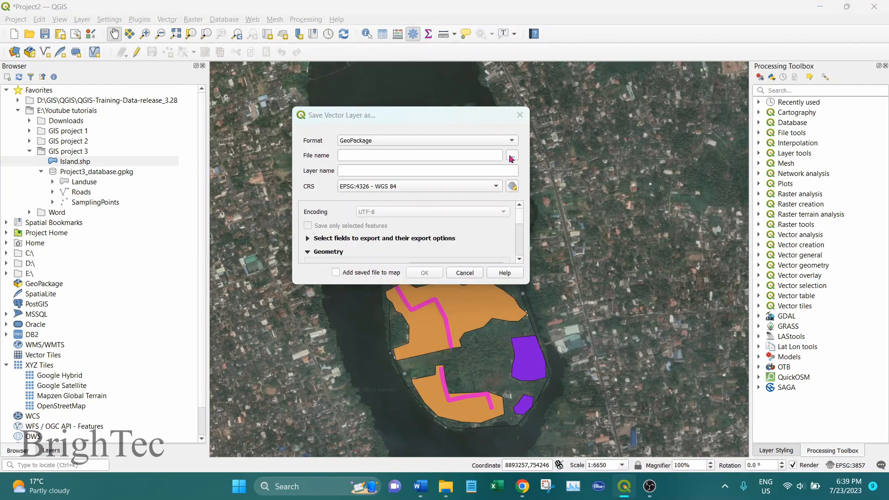
double_click(550, 217)
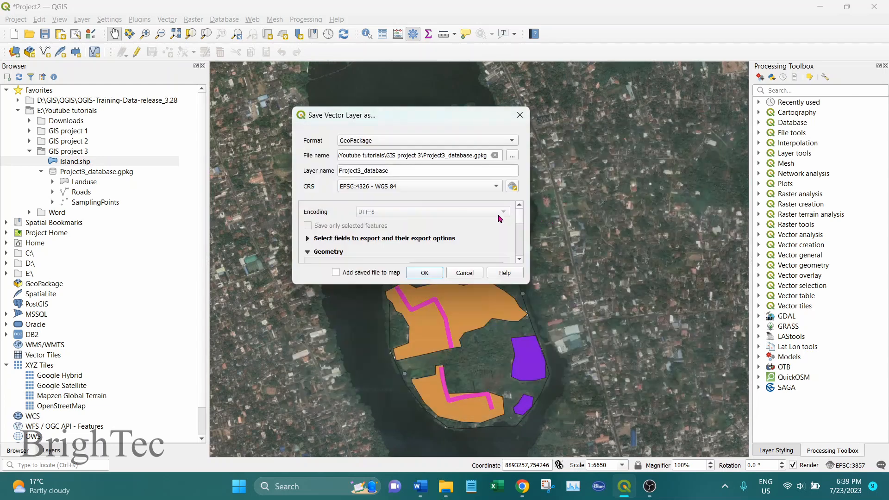
left_click_drag(439, 170, 277, 170)
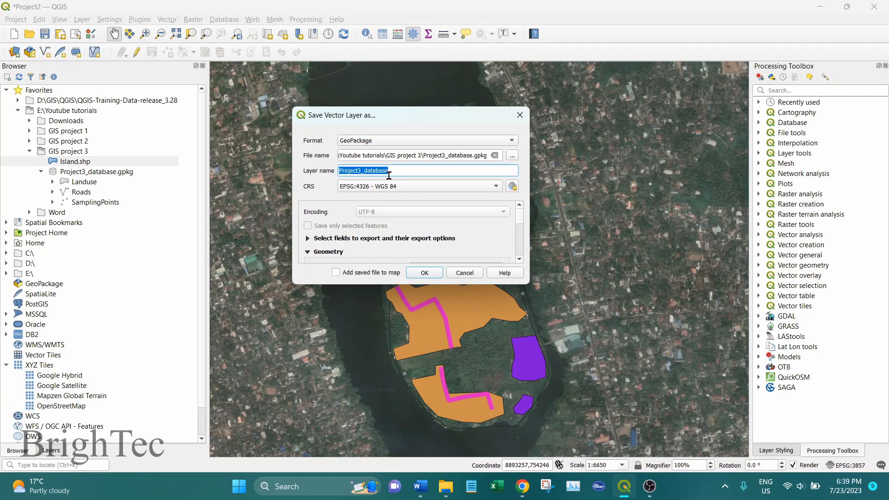
type("Island")
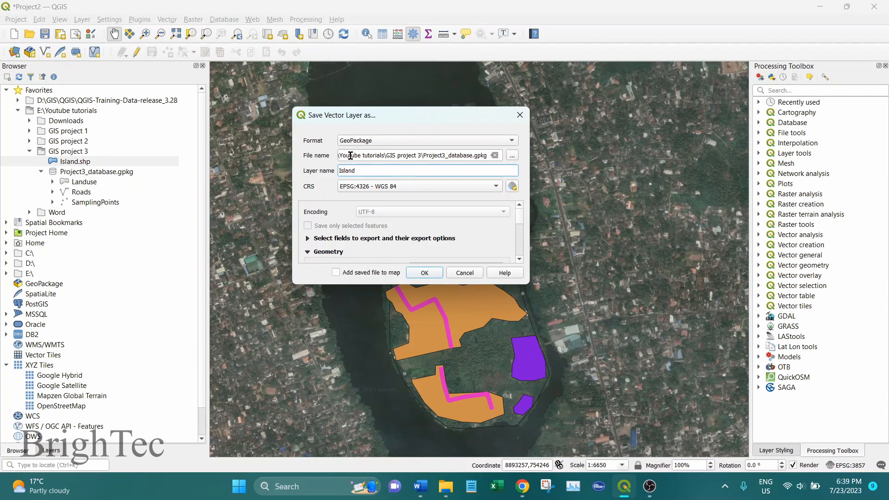
left_click(426, 274)
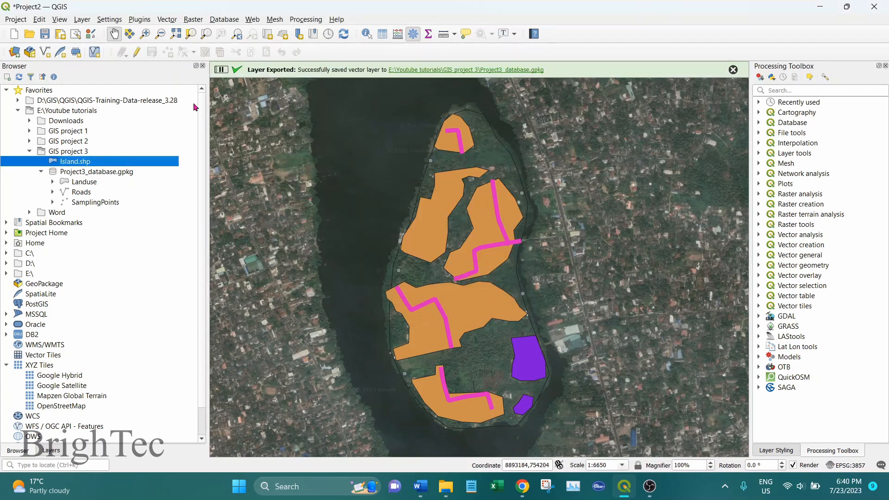
Step: Refresh the data source browser and compare Island.shp with the Island layer inside Project3_database.gpkg
left_click(106, 173)
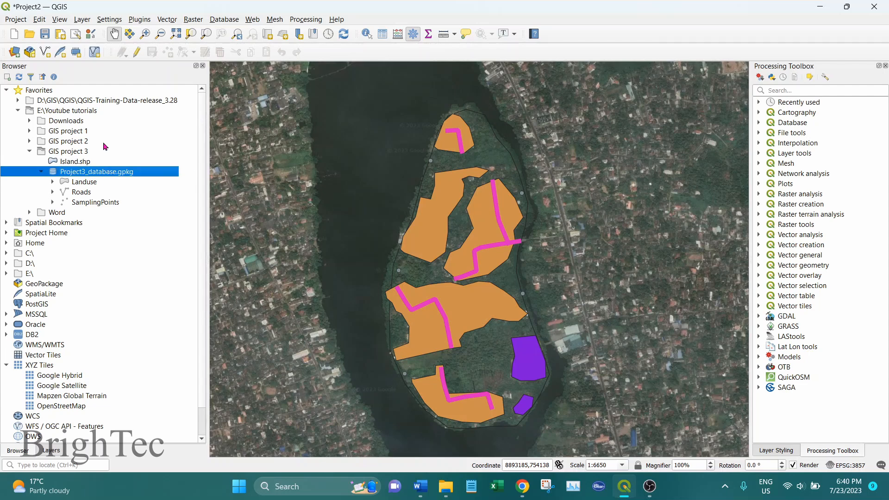
left_click(19, 79)
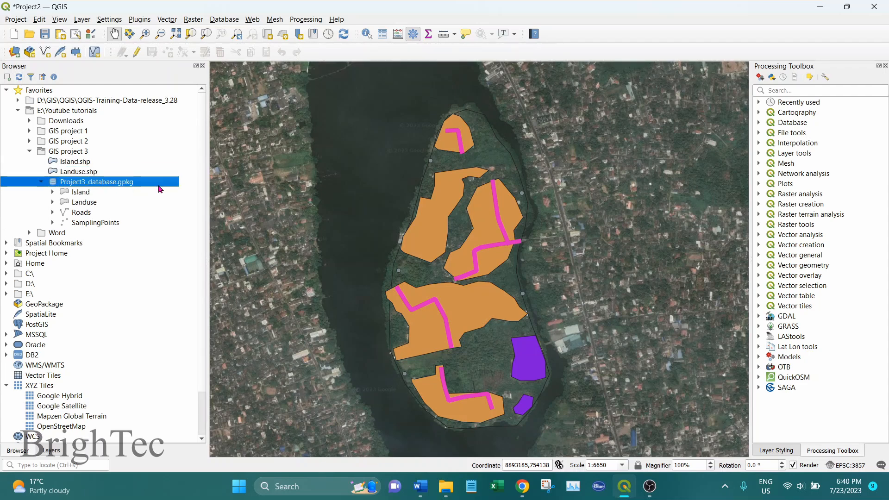
left_click(74, 163)
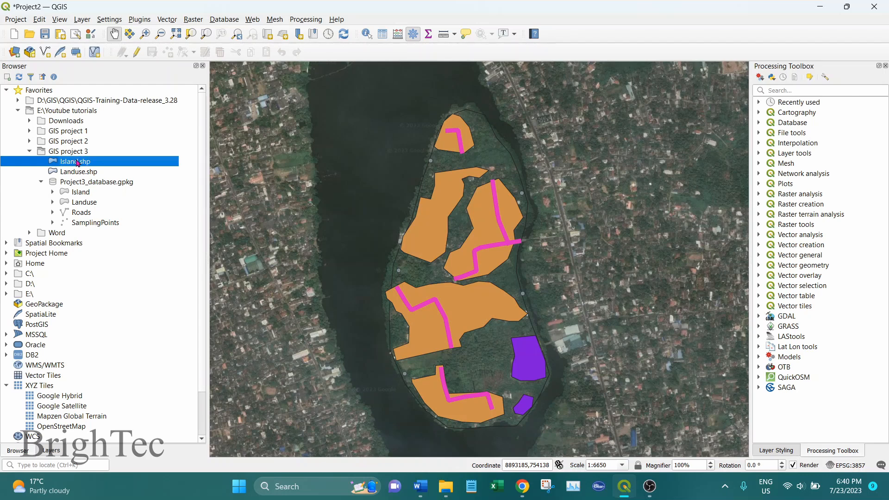
left_click(82, 192)
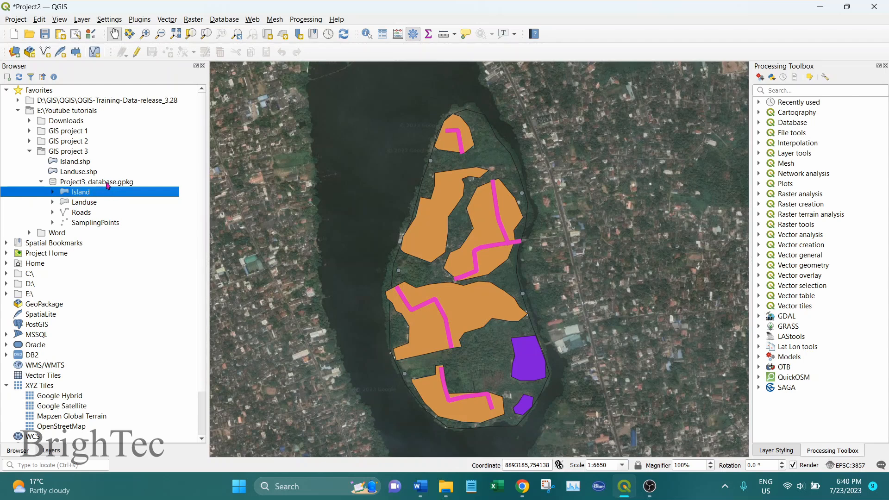
Step: Check the project's layer list, and return to the browser to review the Island and Landuse layers in Project3_database.gpkg
left_click(54, 452)
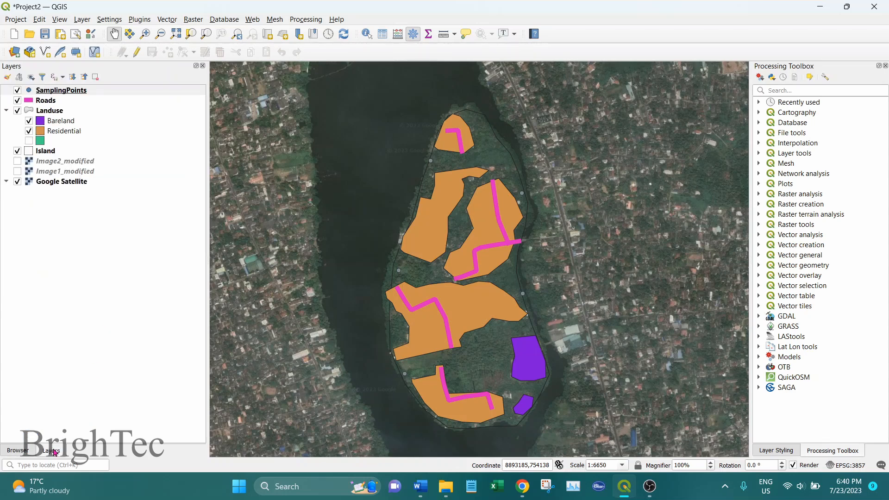
left_click(19, 450)
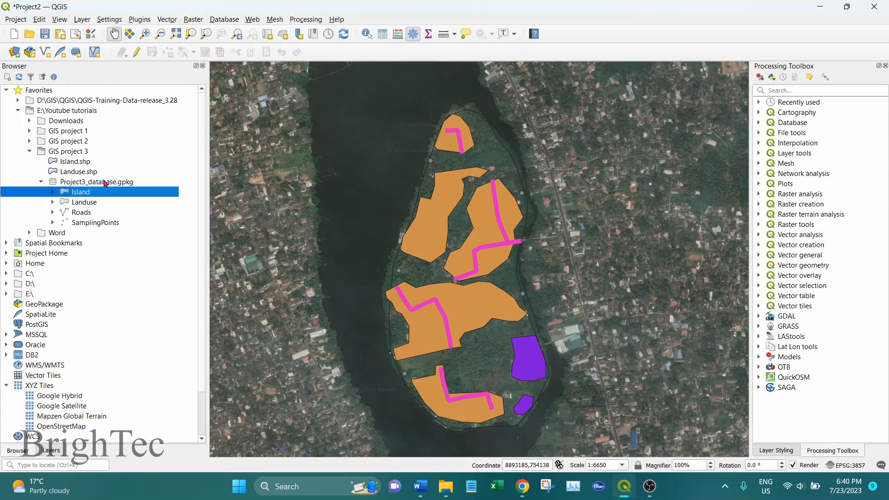
left_click(120, 182)
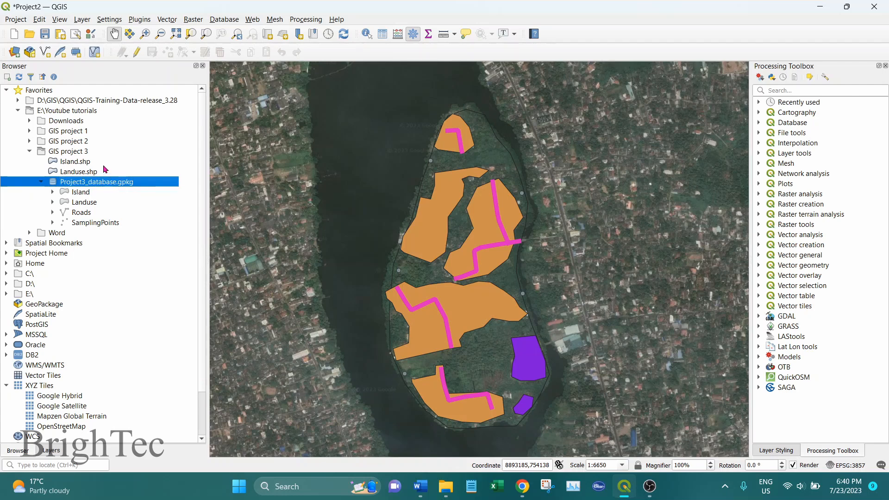
left_click(115, 193)
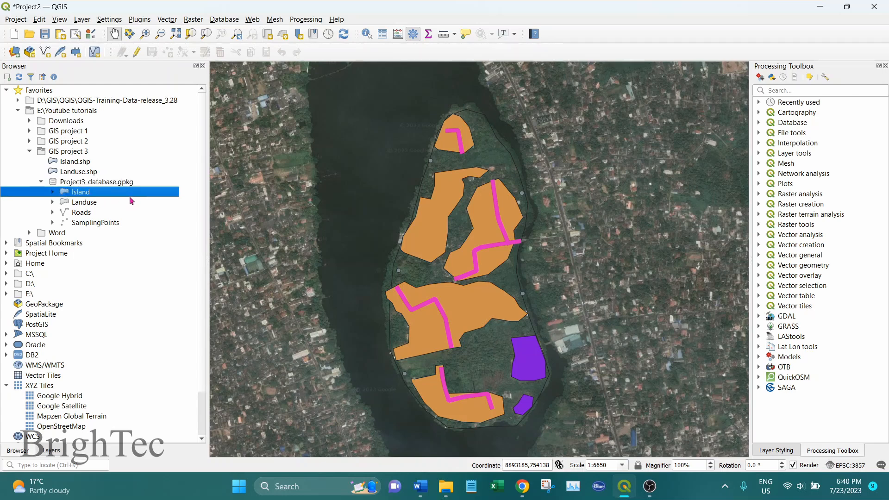
left_click(114, 204)
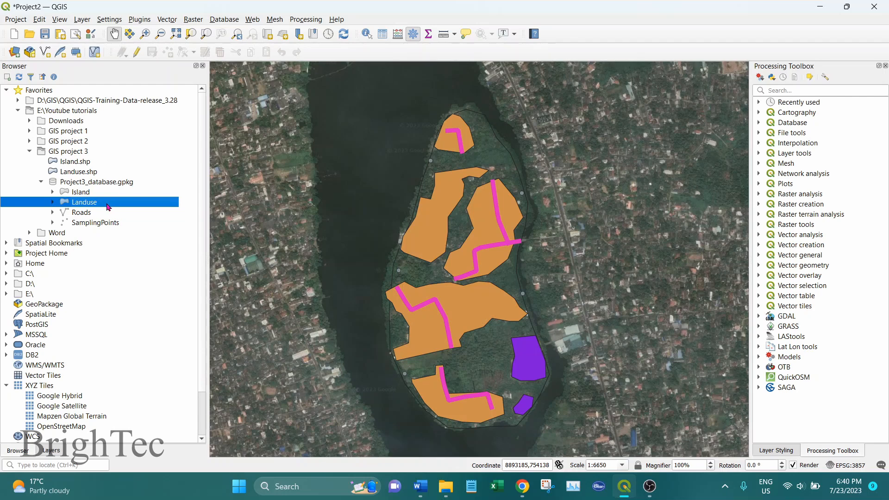